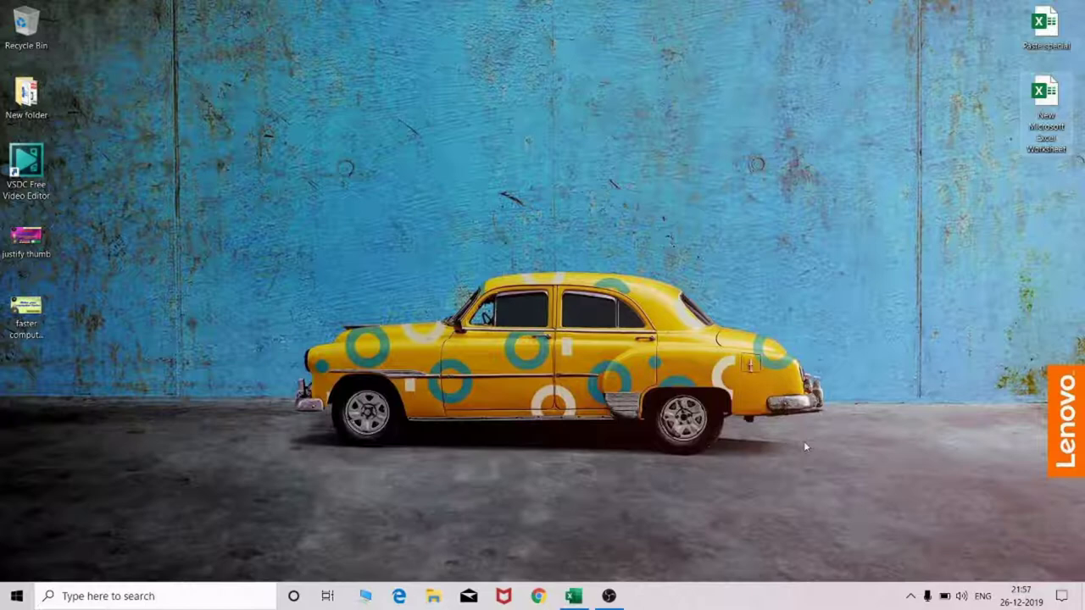
Step: Bring the sales workbook up over the desktop and show its Page Layout settings
left_click(574, 598)
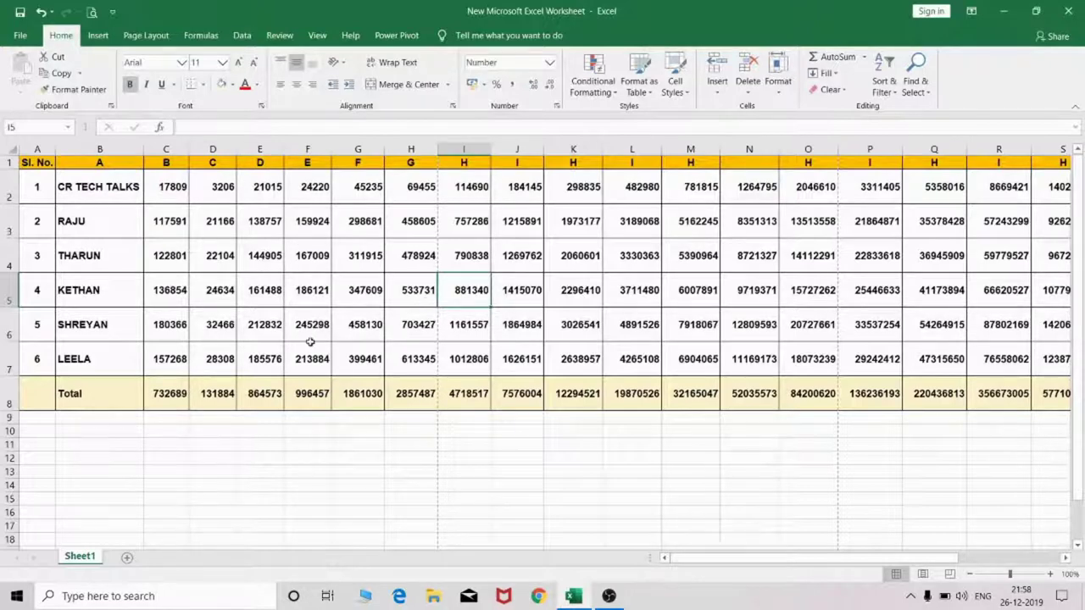
left_click(146, 35)
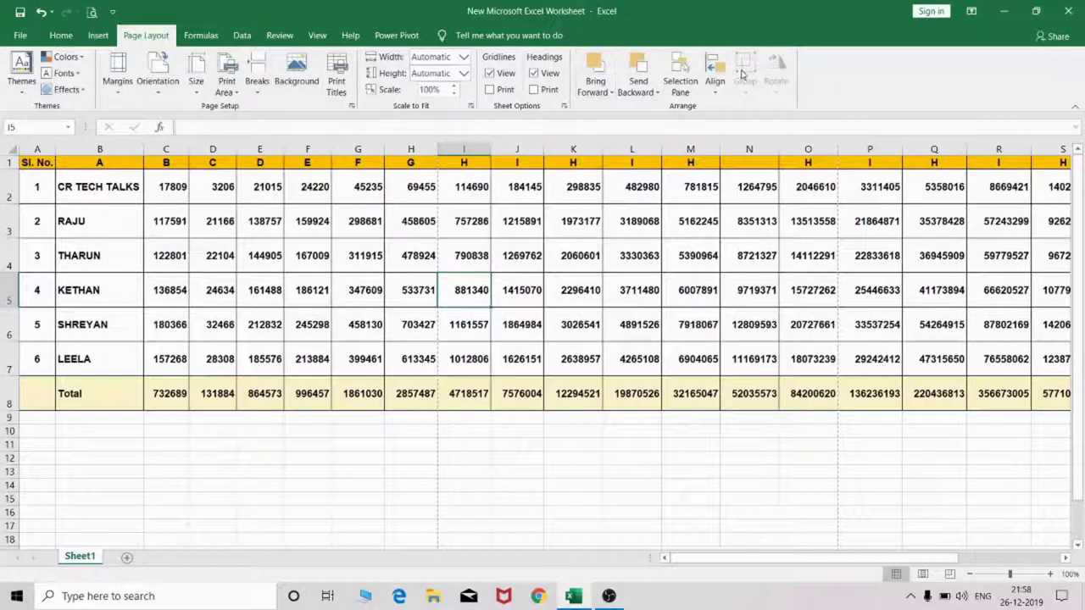
left_click(323, 245)
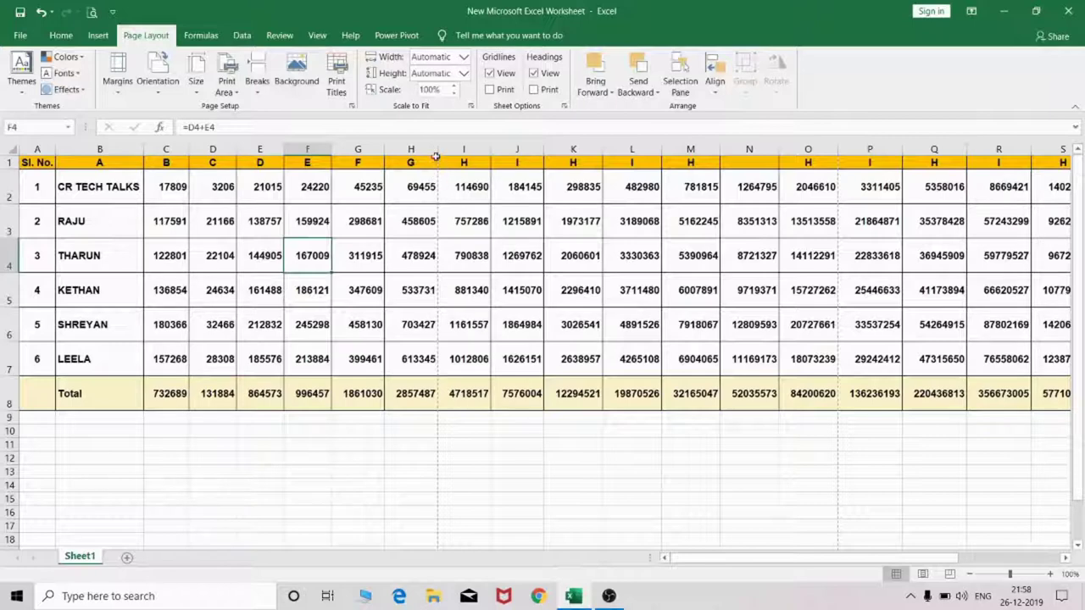
left_click_drag(428, 149, 446, 150)
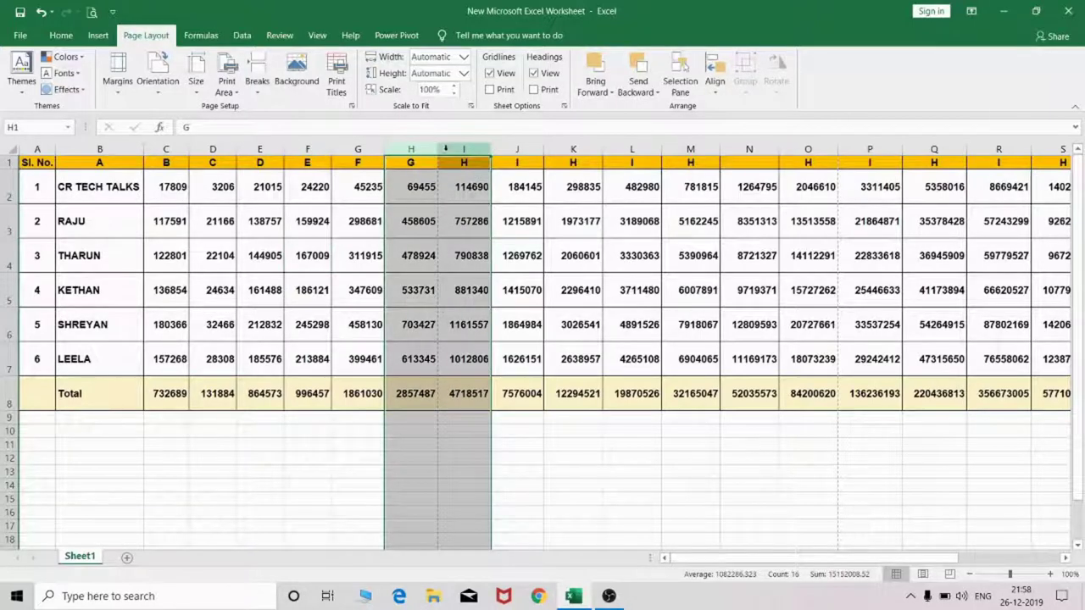
left_click(443, 225)
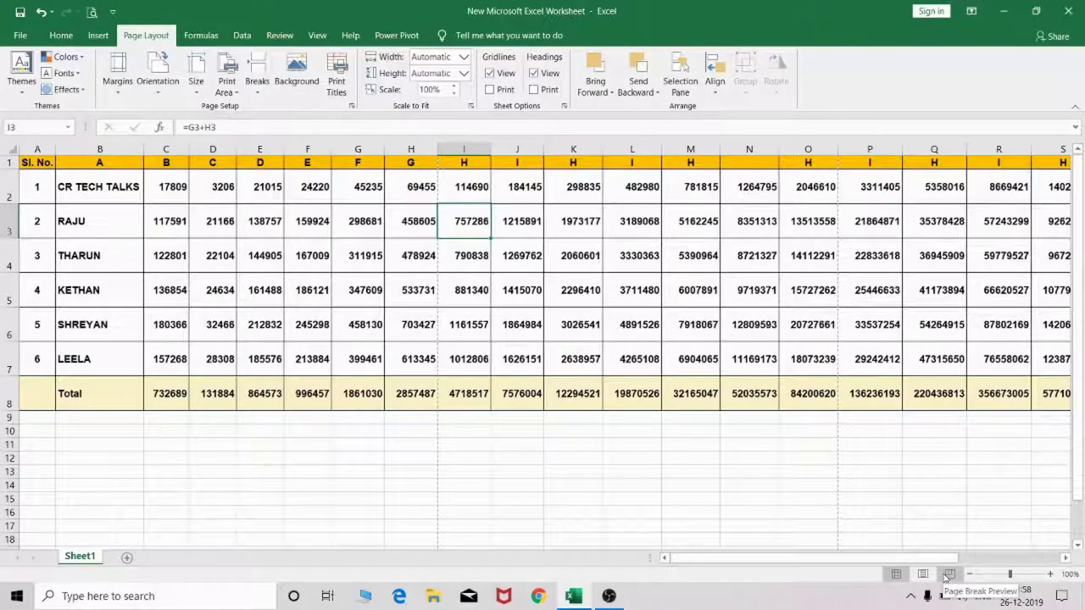
left_click(316, 35)
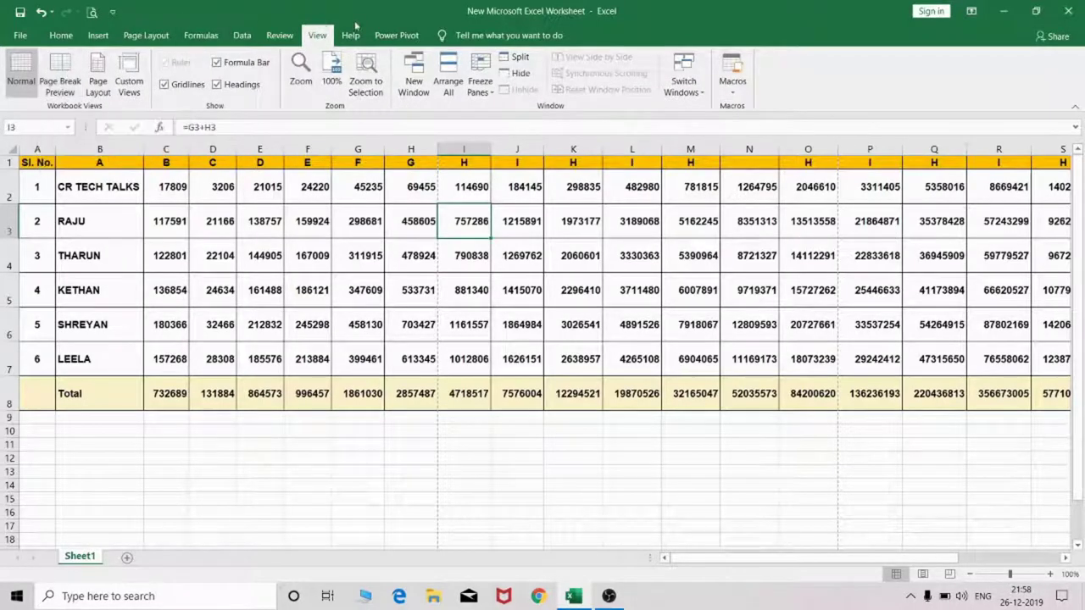
left_click(161, 37)
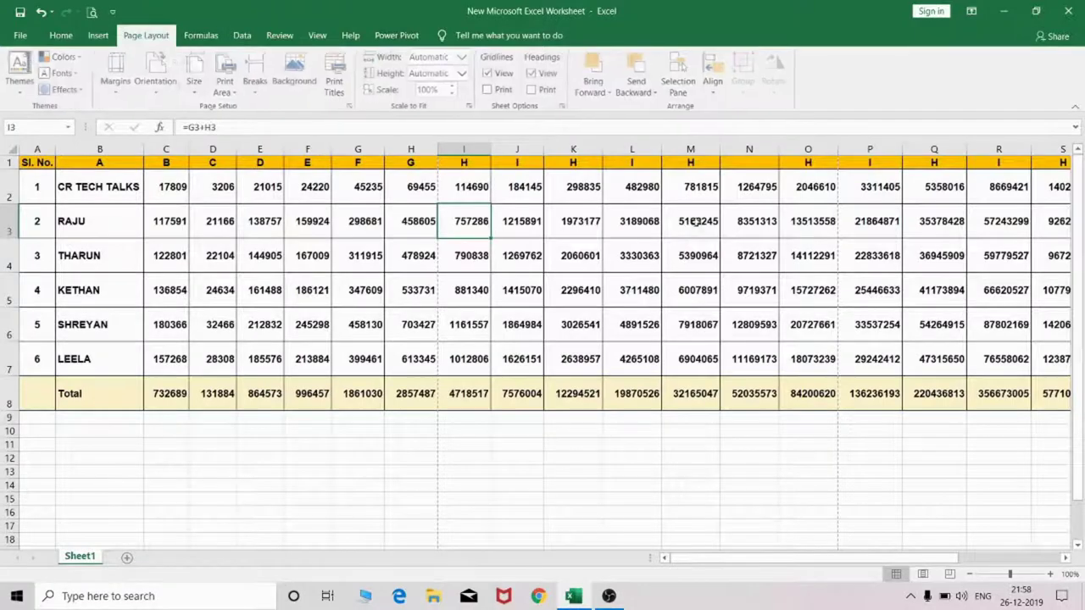
Step: Switch the sheet to Page Break Preview, then preview the 4-page printout
left_click(950, 574)
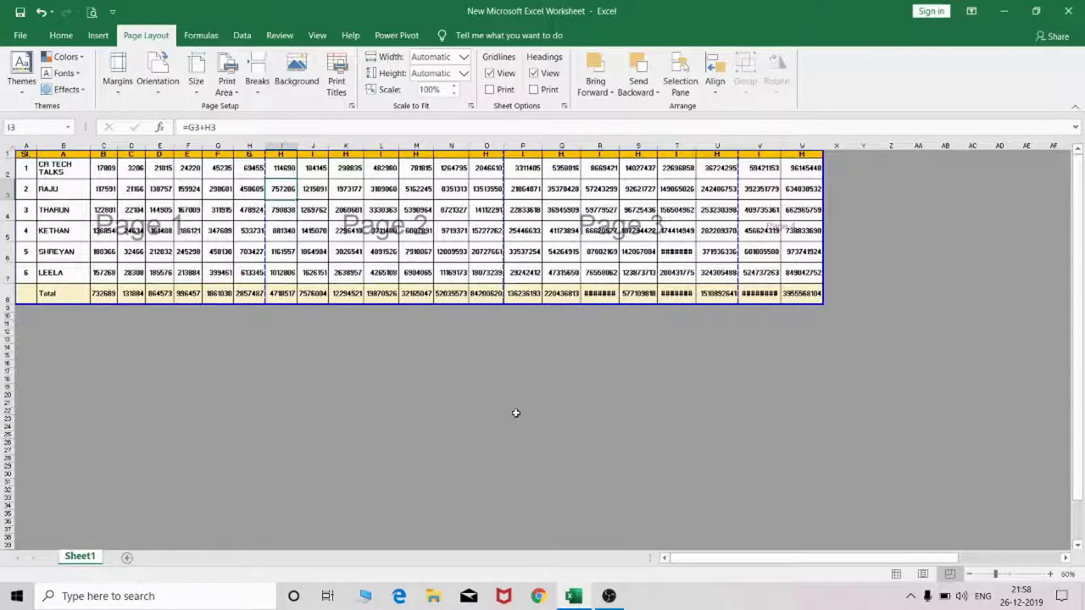
left_click(151, 234)
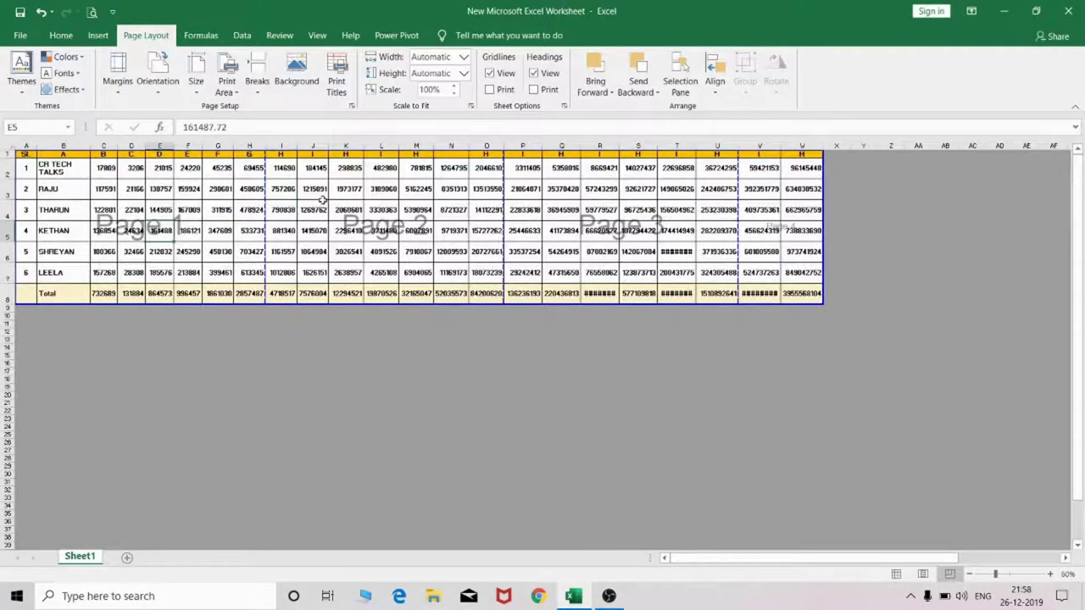
left_click(359, 220)
left_click(605, 221)
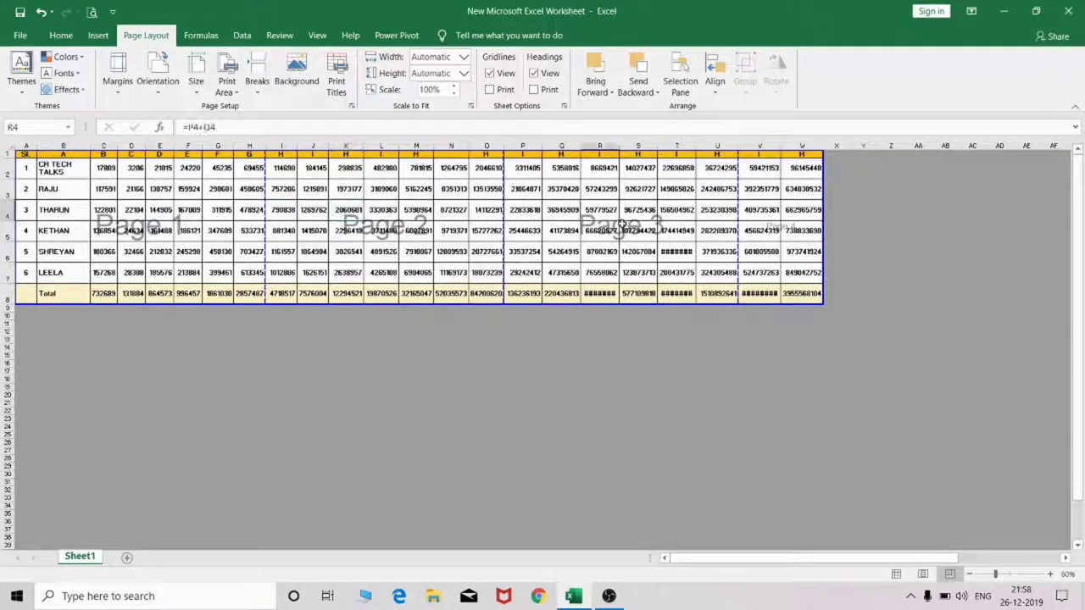
left_click(790, 227)
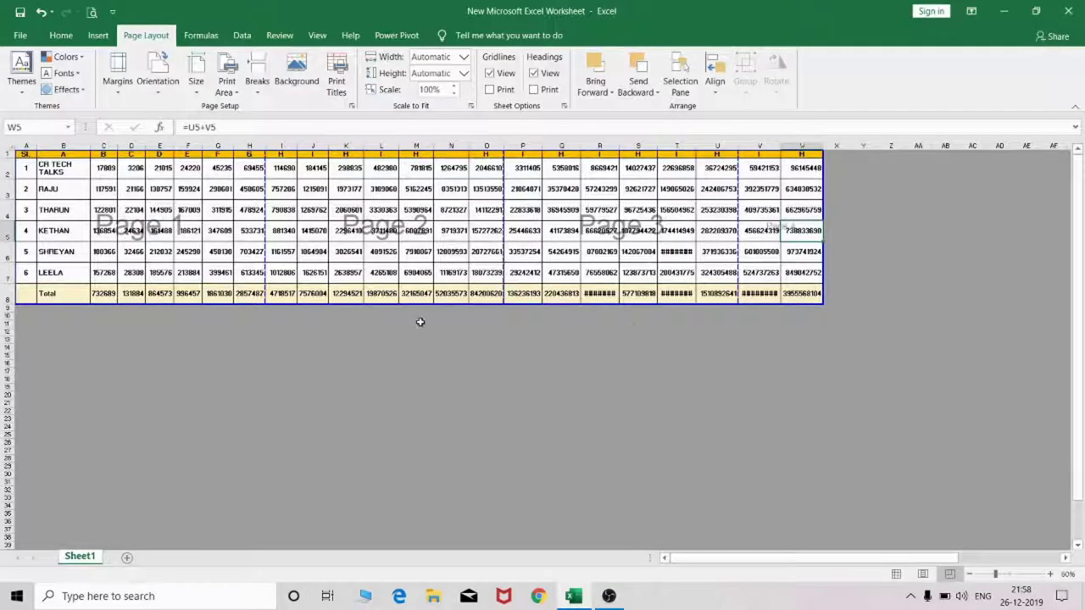
left_click(91, 12)
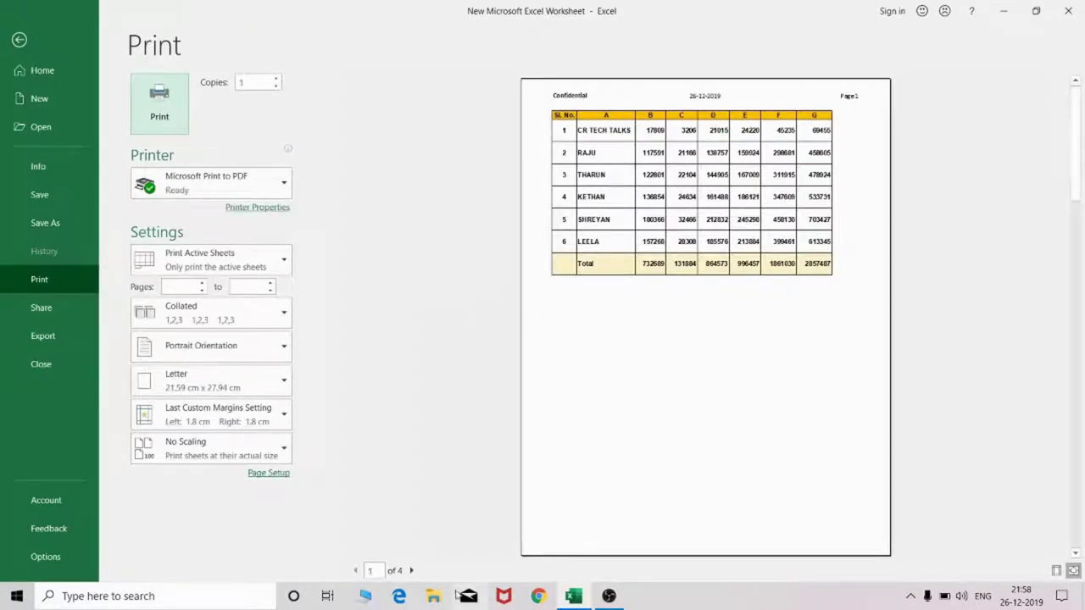
Step: Page through preview pages 2–4, then close the print preview
left_click(412, 571)
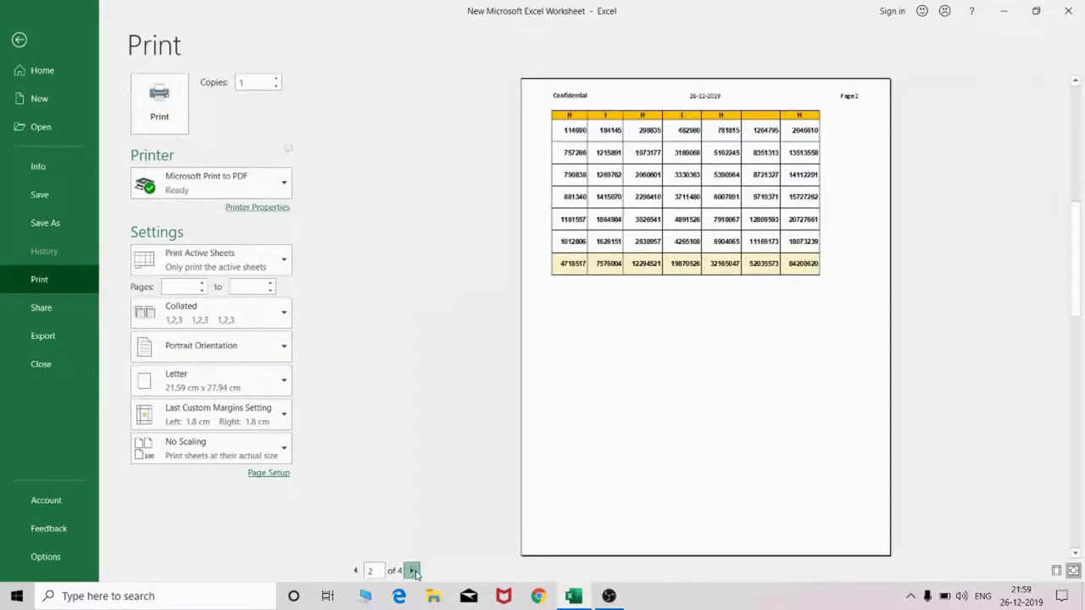
left_click(413, 571)
left_click(412, 572)
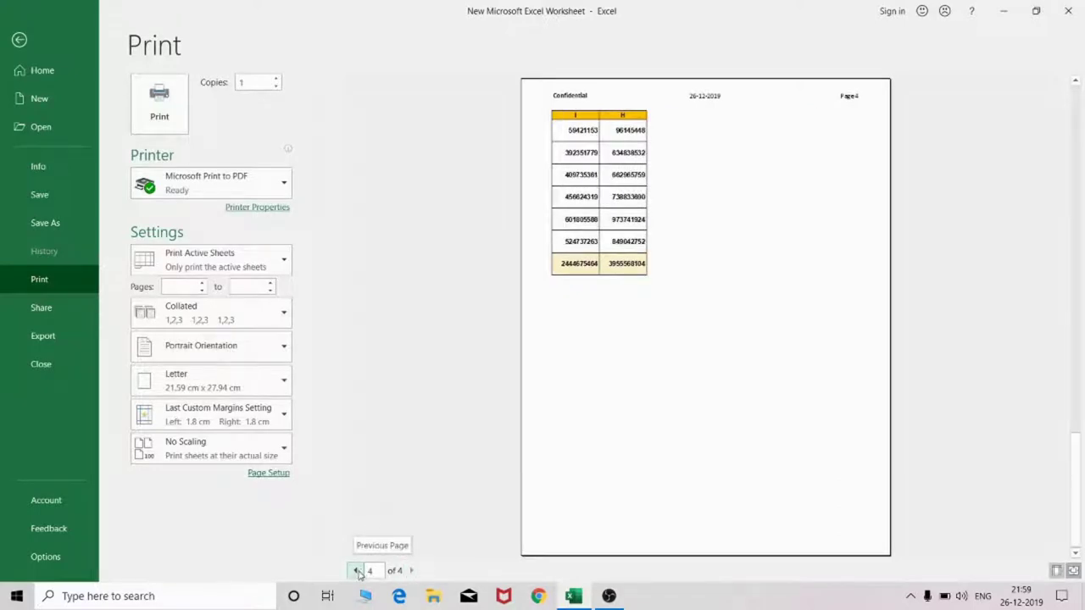
key("Escape")
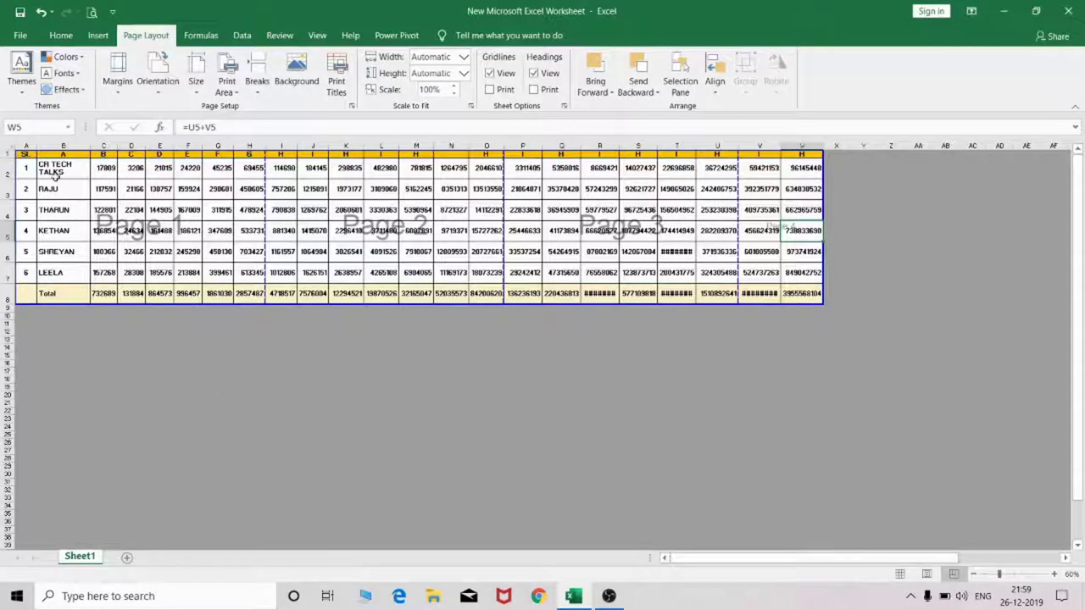
Step: Set columns A:B as repeating print titles and preview the resulting 5-page printout
left_click_drag(28, 146, 63, 146)
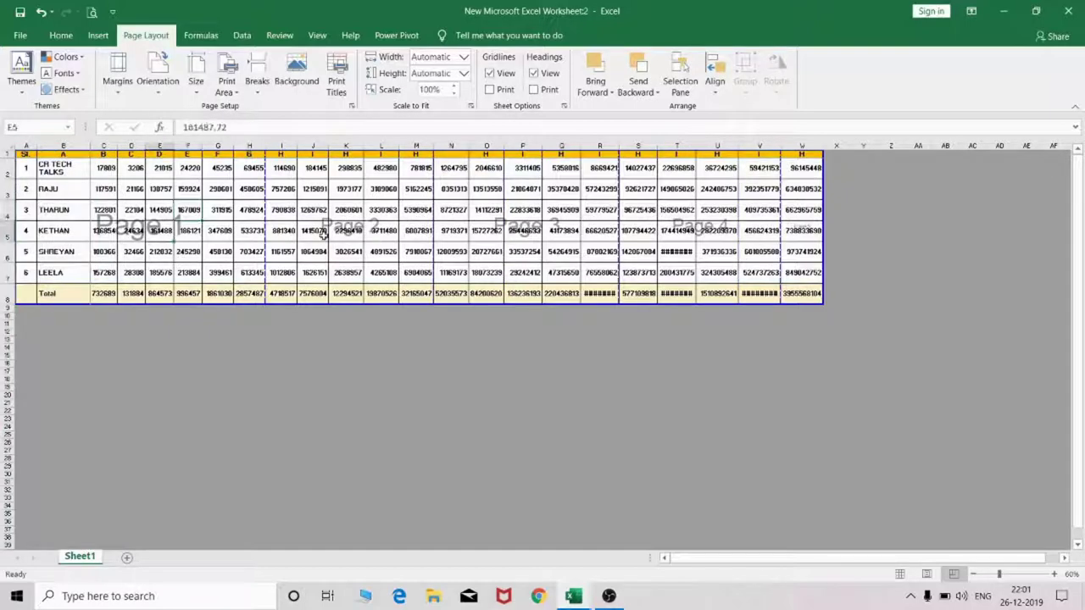
left_click(347, 231)
left_click(523, 227)
left_click(674, 230)
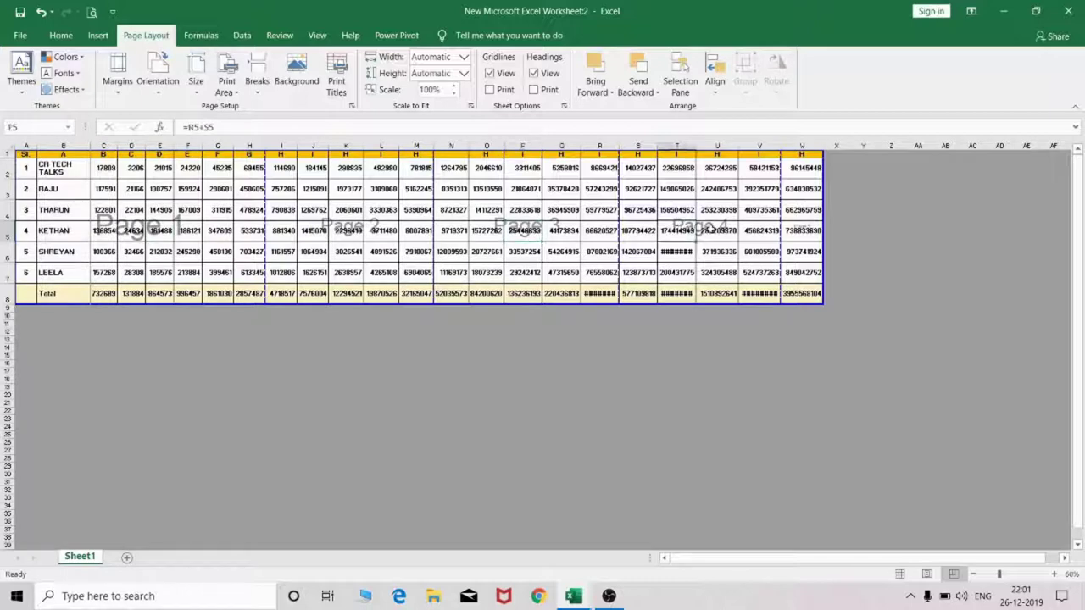
left_click(343, 238)
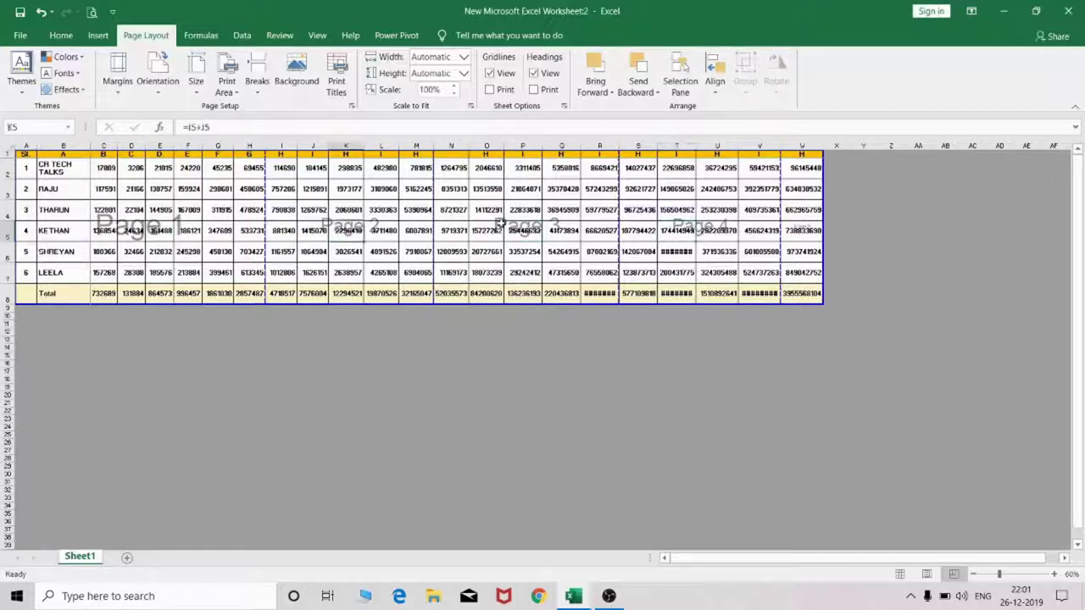
left_click(500, 227)
left_click(720, 230)
left_click(804, 231)
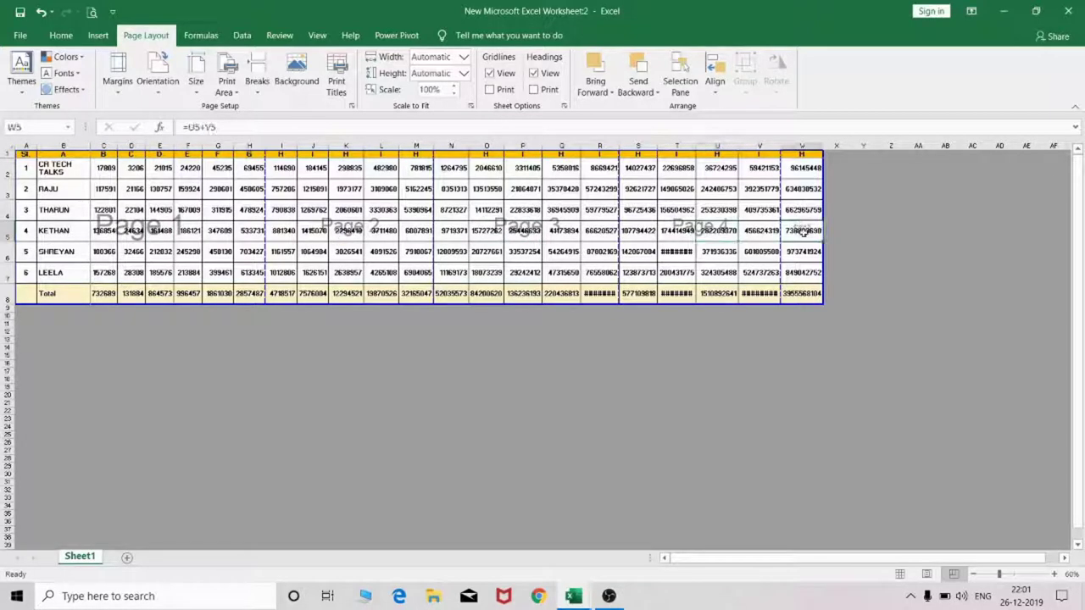
left_click(345, 254)
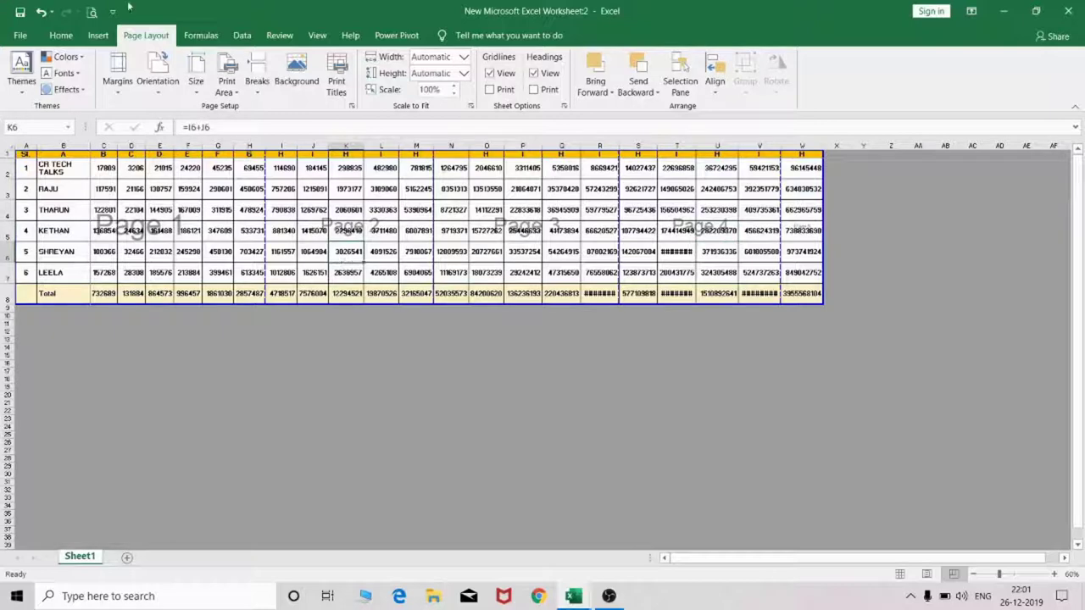
left_click(93, 12)
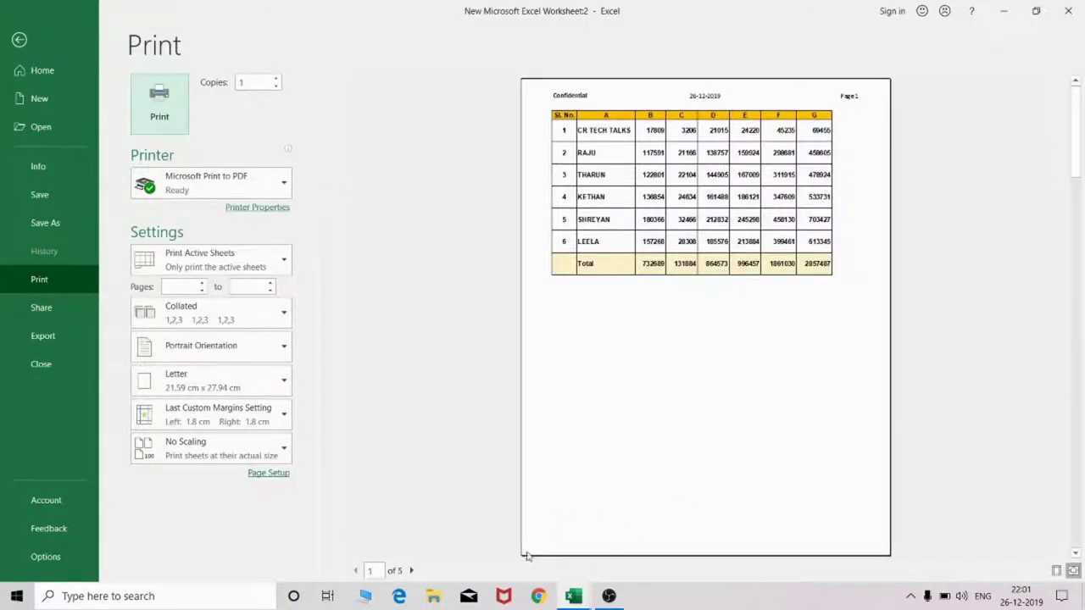
Step: Check preview pages 1–5 for the repeated Sl. No. and name columns, then close the preview
left_click(412, 571)
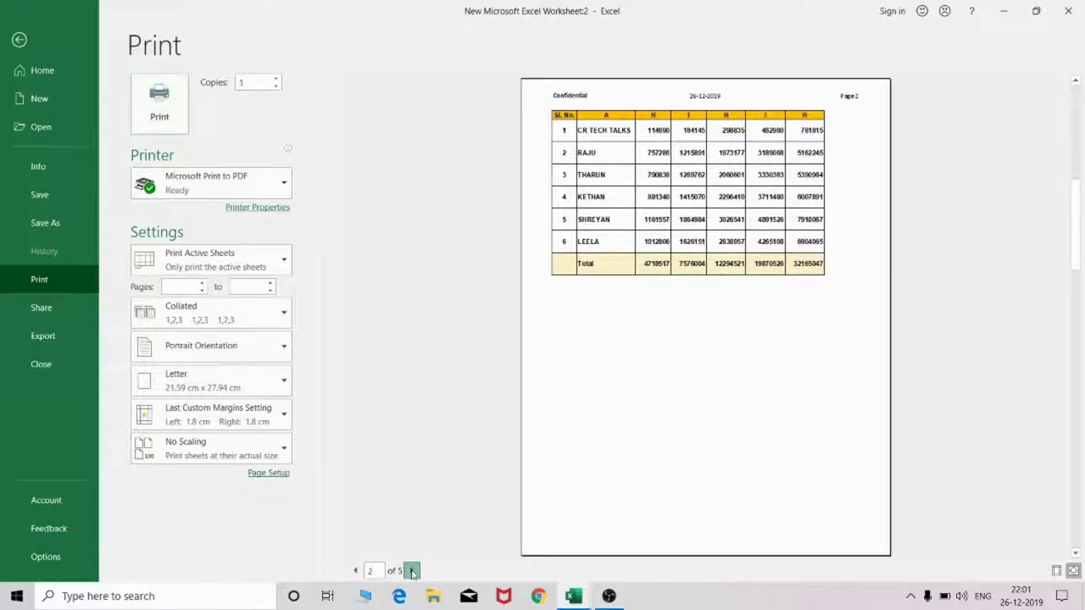
left_click(413, 571)
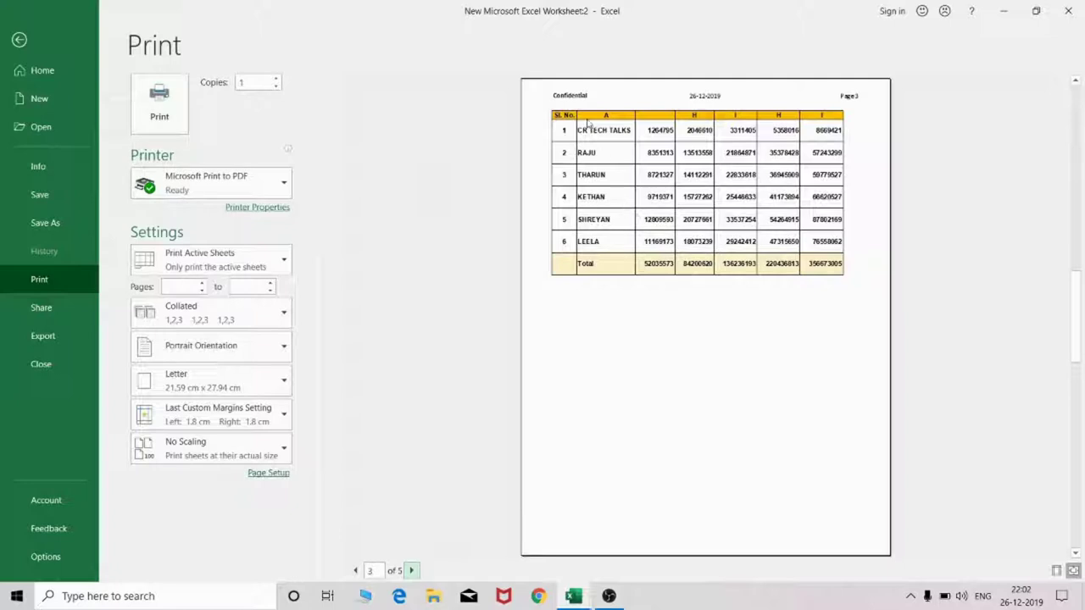
left_click(413, 570)
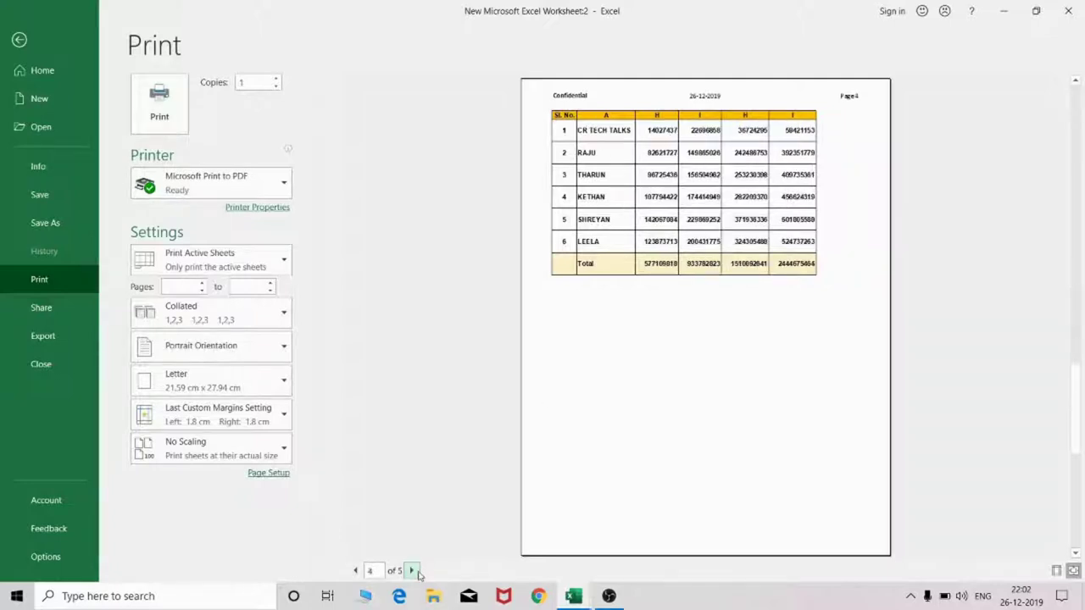
left_click(413, 571)
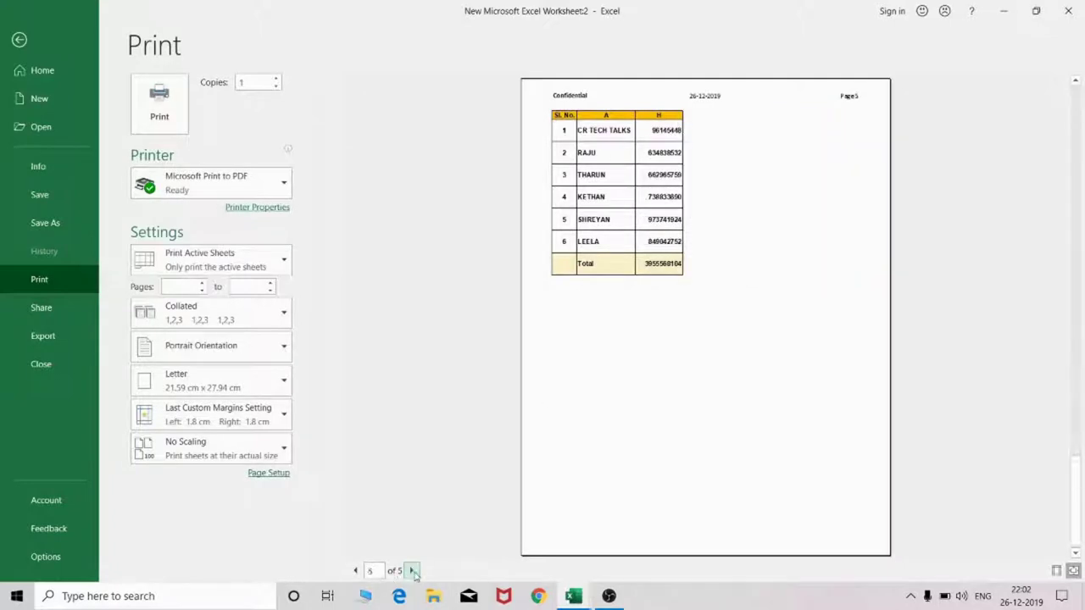
left_click(356, 571)
left_click(356, 571)
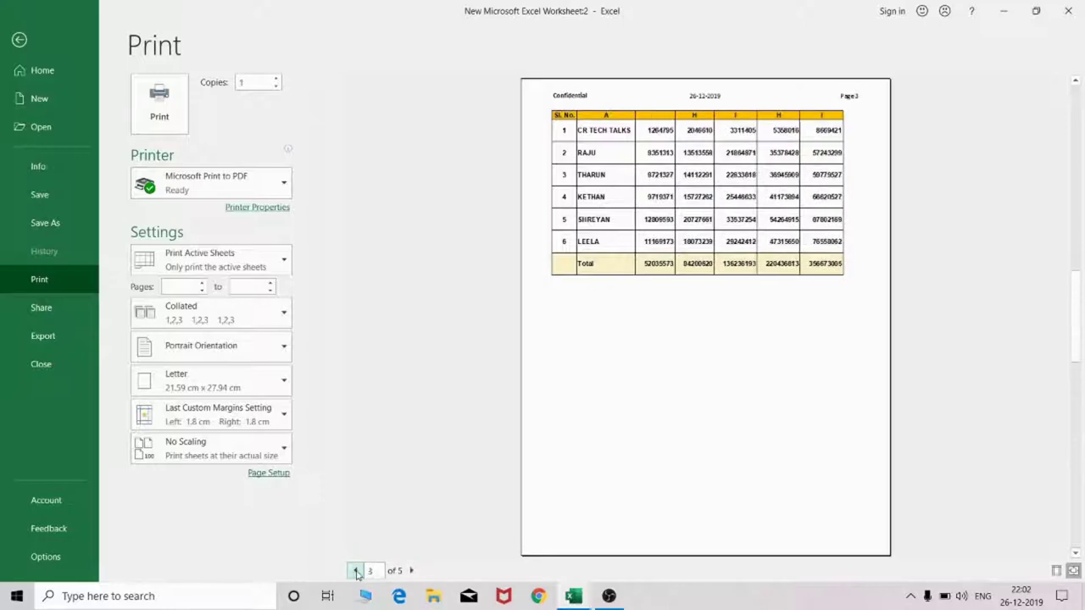
left_click(356, 571)
left_click(356, 572)
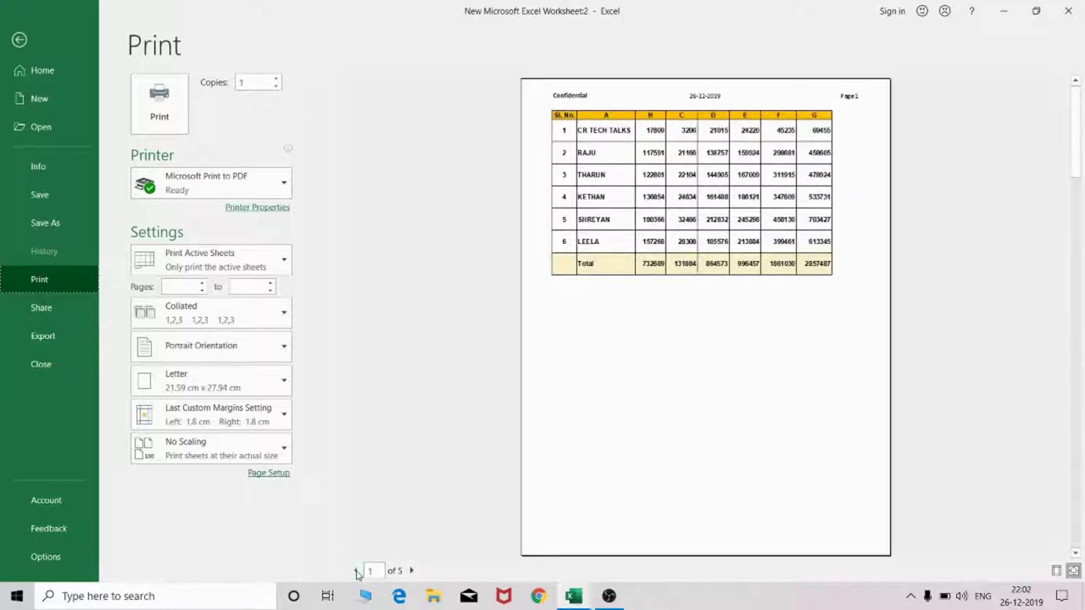
key("Escape")
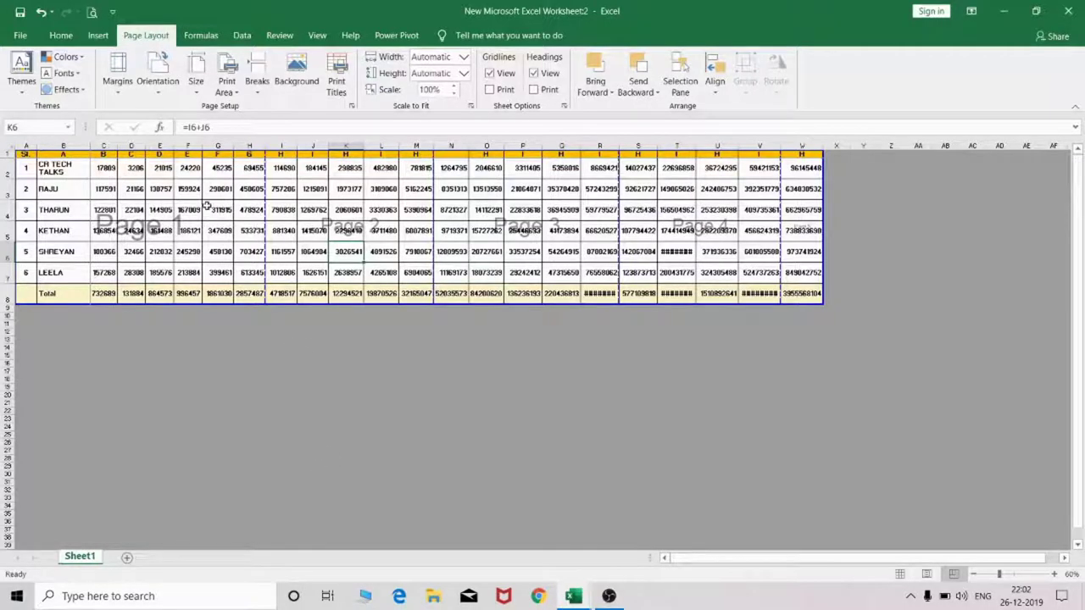
Step: Switch the page orientation to landscape and preview the 3-page printout
left_click(161, 92)
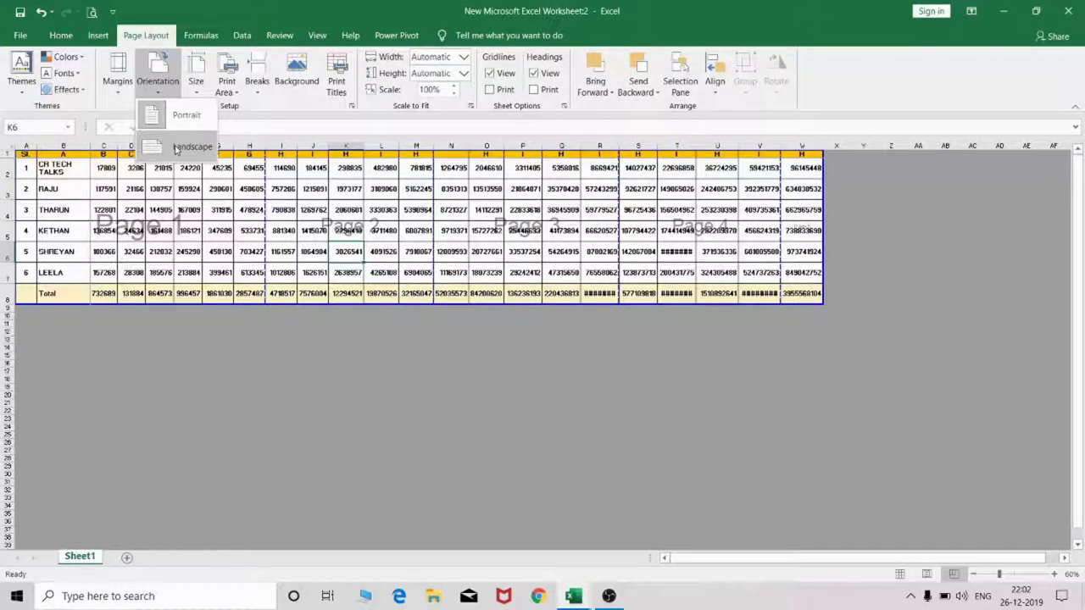
left_click(175, 147)
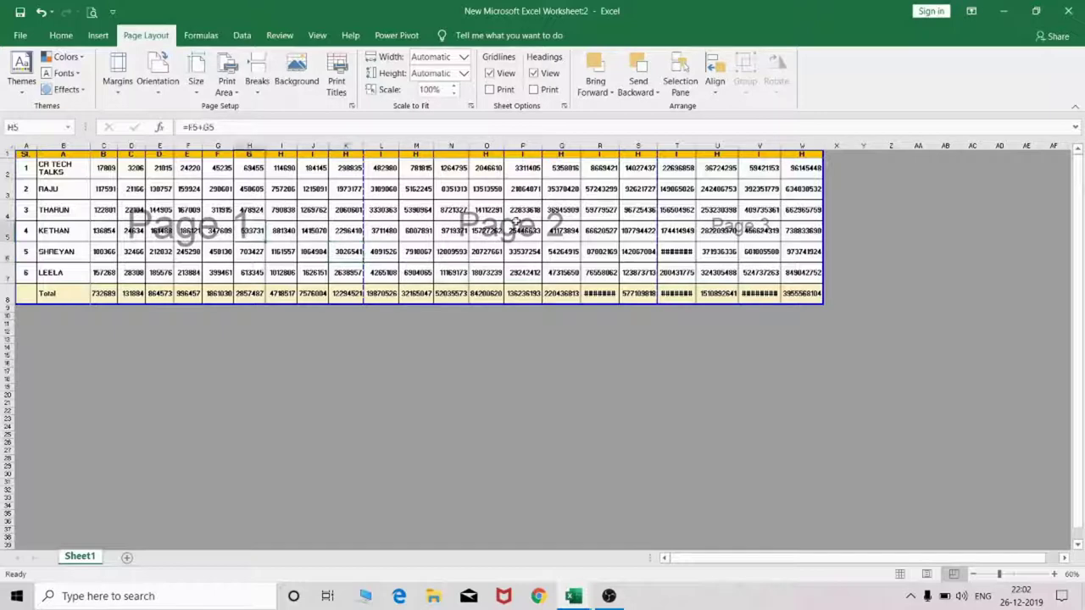
left_click(719, 224)
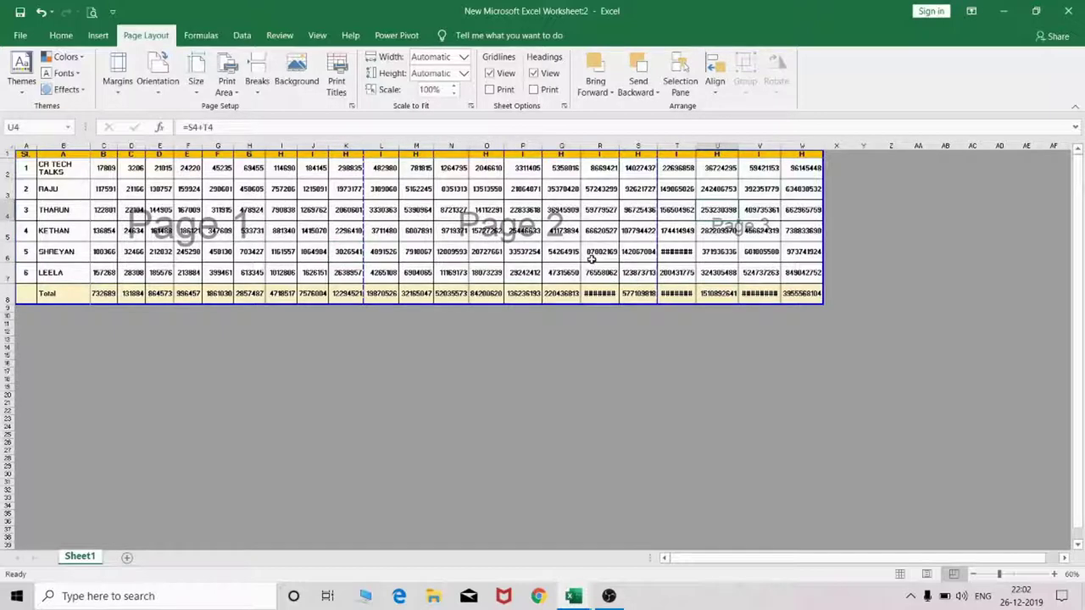
left_click(92, 14)
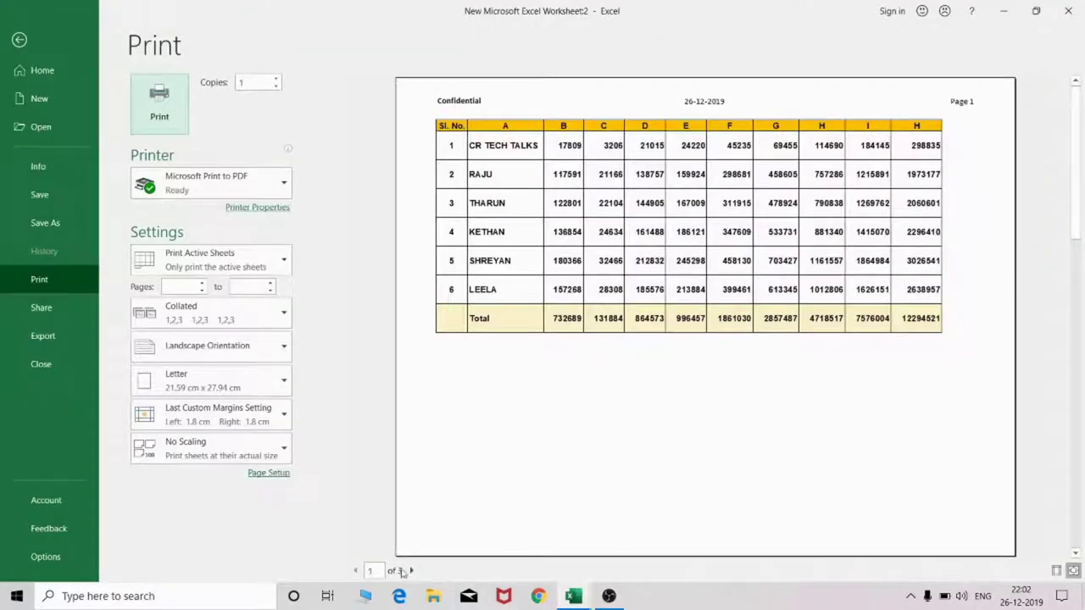
Step: Page forward through landscape preview pages 2 and 3, then back to page 1
left_click(409, 572)
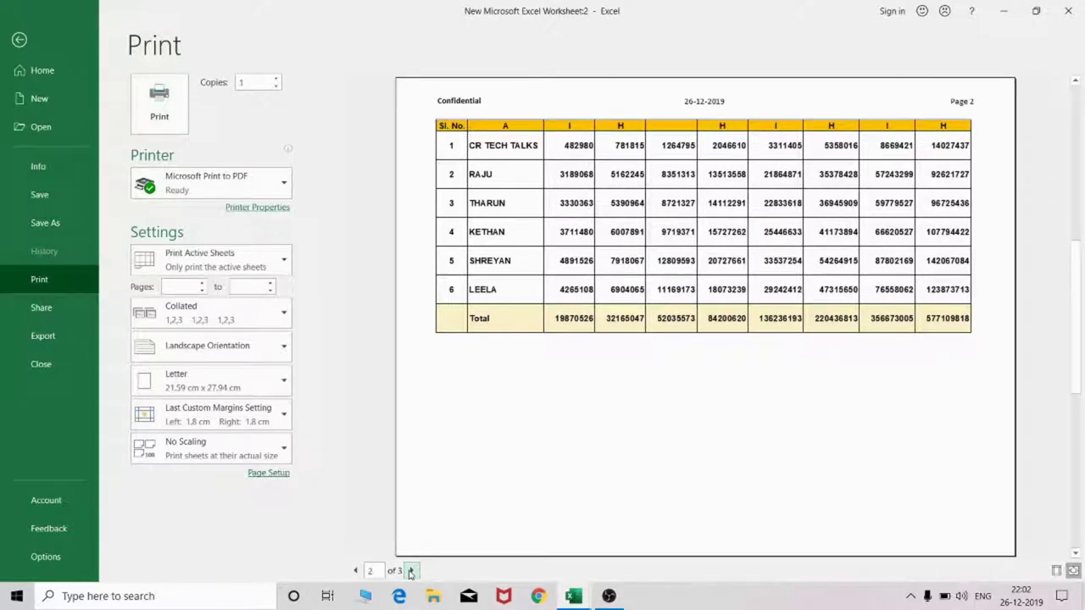
left_click(411, 571)
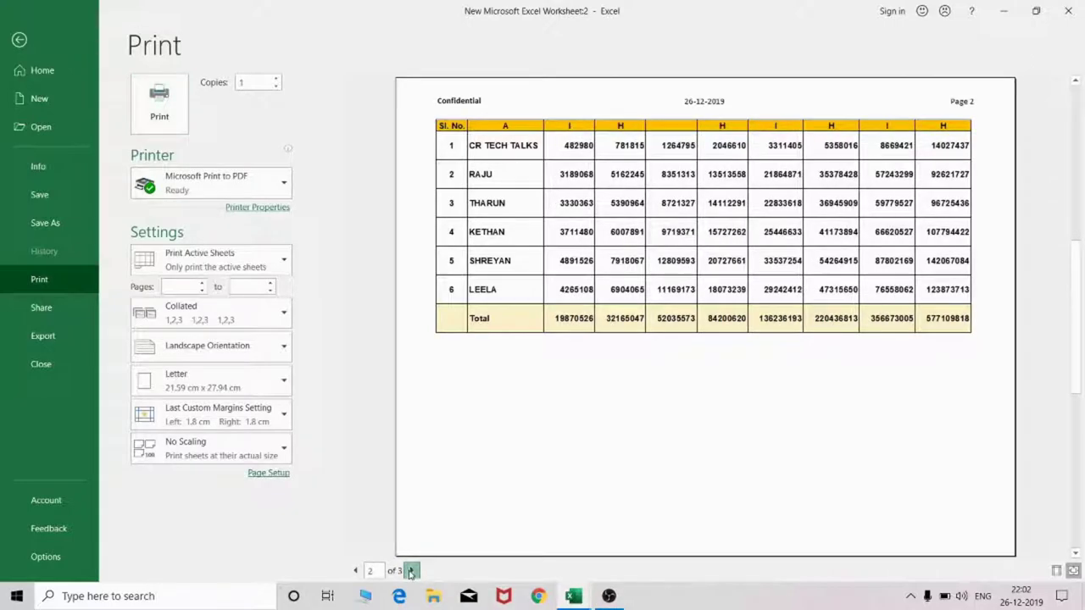
left_click(356, 571)
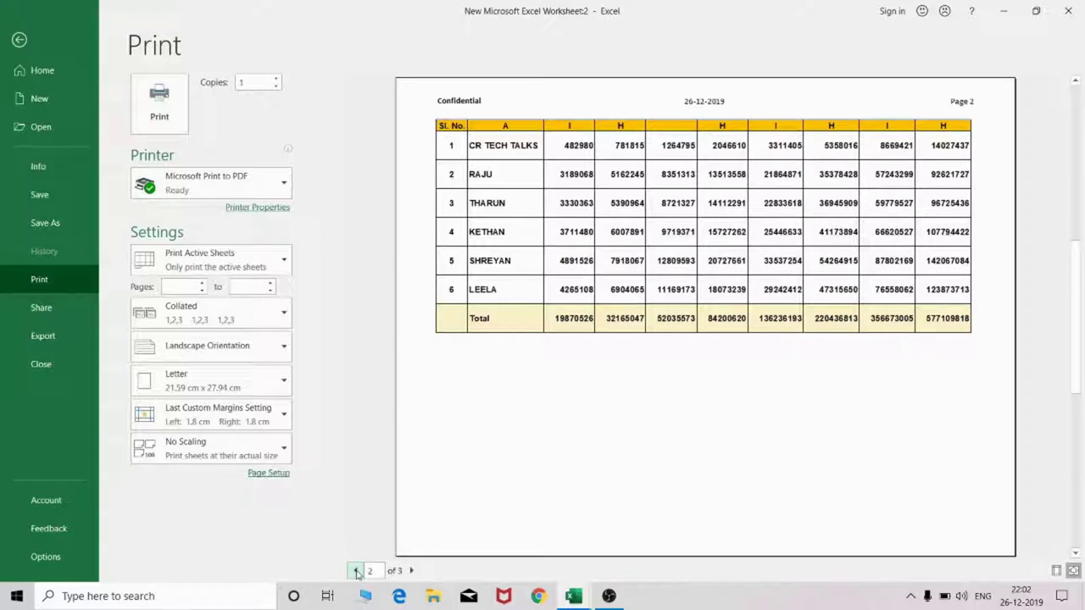
left_click(356, 571)
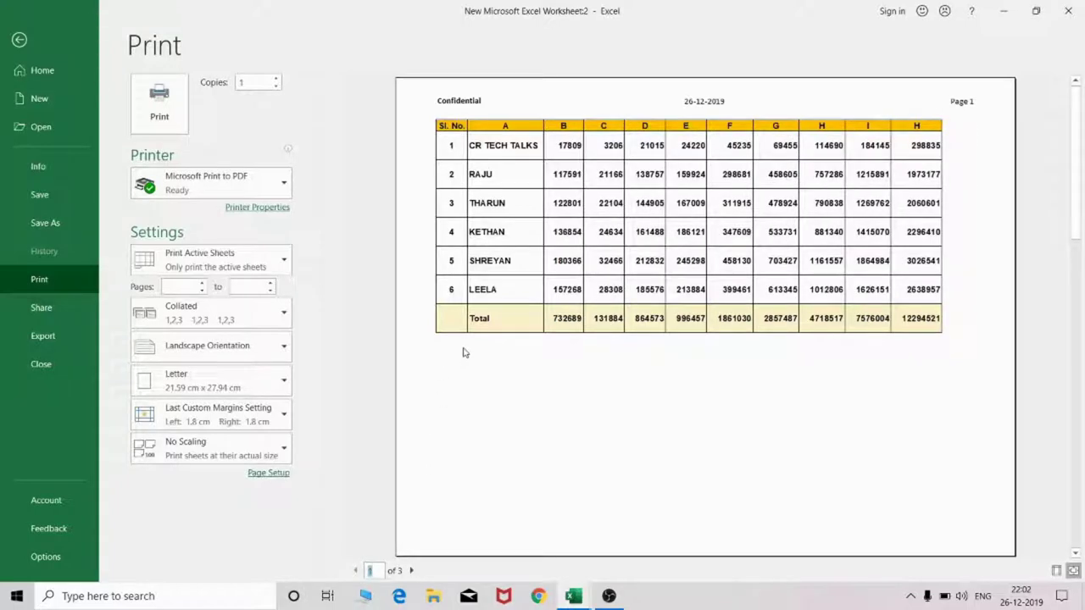
Step: Review the margin presets and orientation choices, keeping landscape
key("Escape")
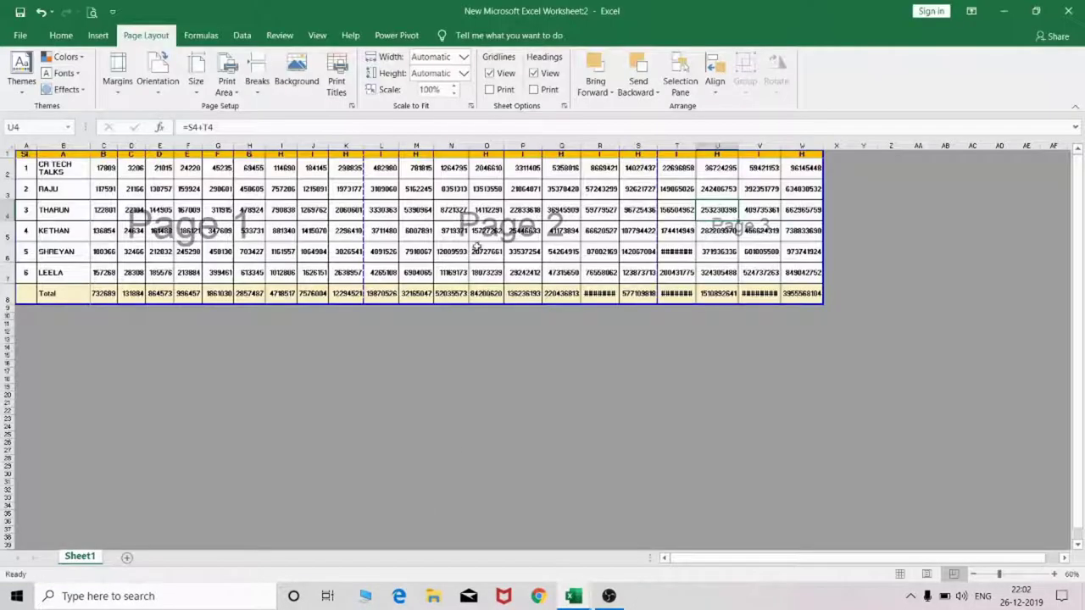
left_click(119, 85)
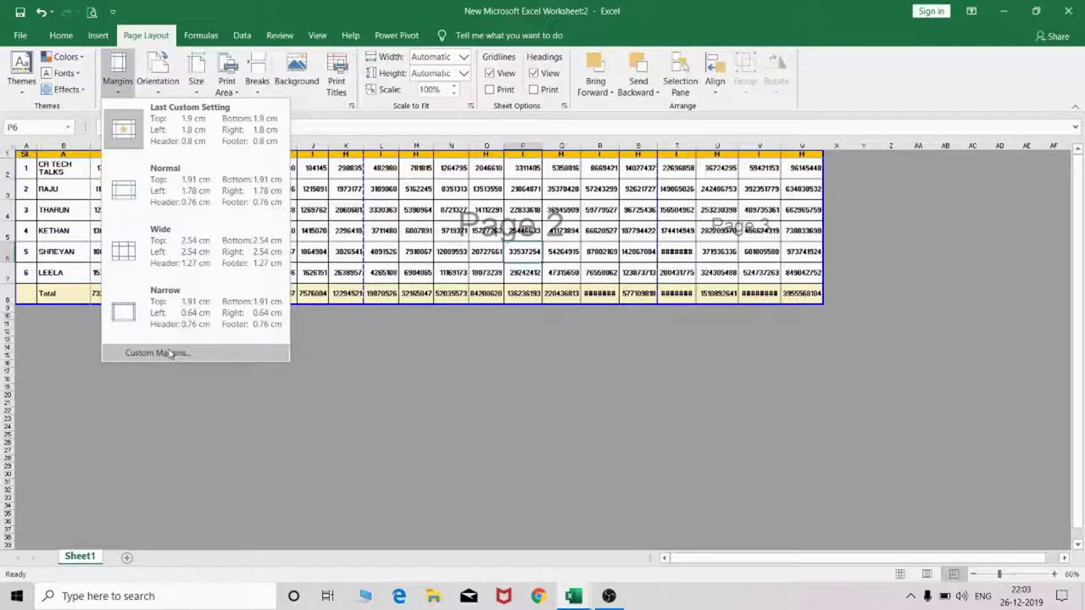
left_click(159, 84)
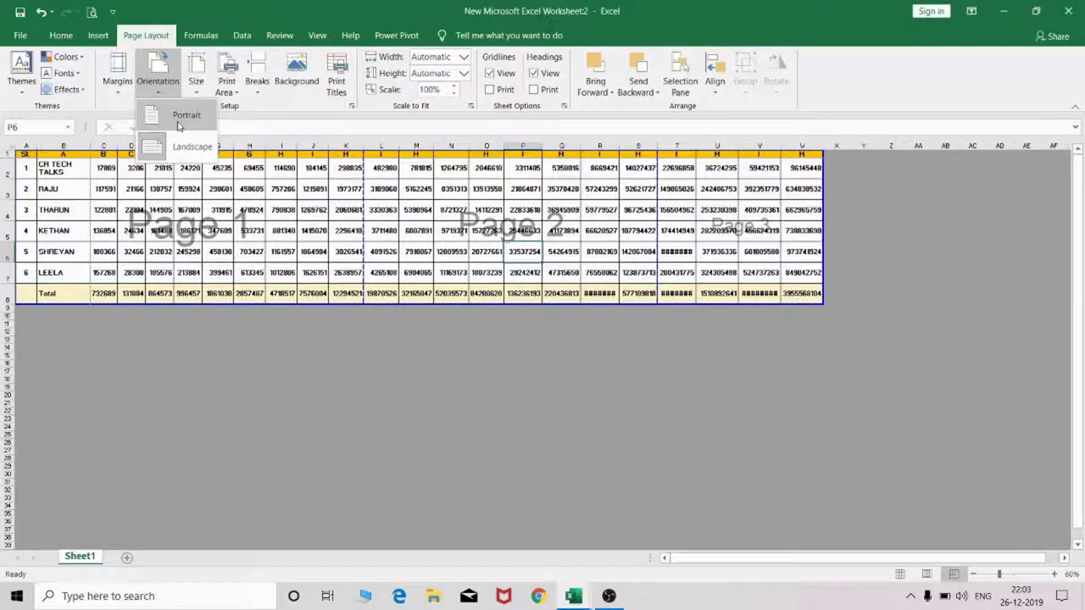
left_click(276, 226)
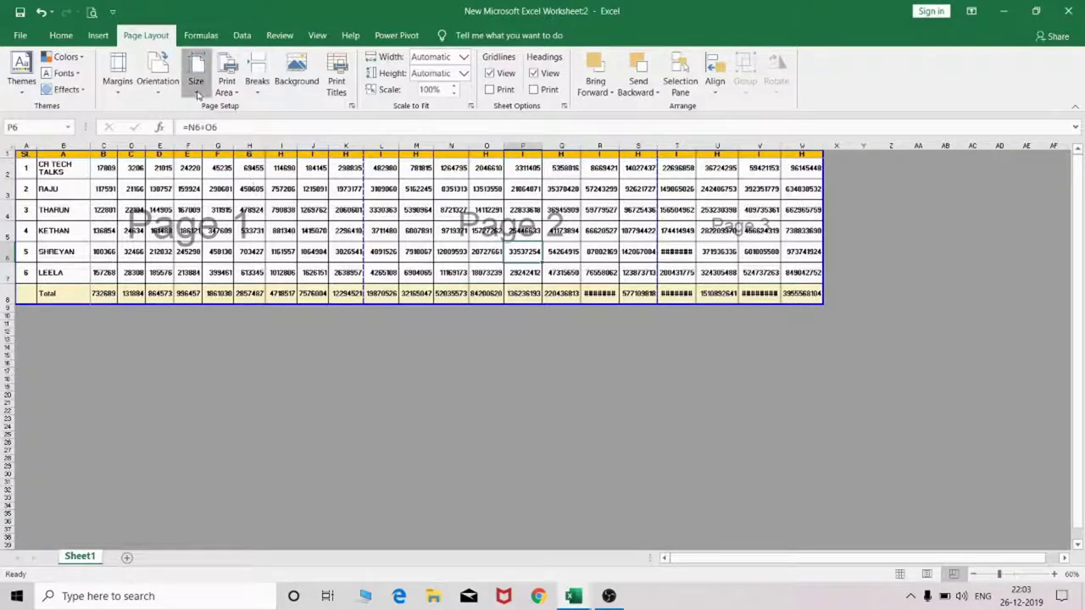
Step: Set the paper size to A4 (21 cm × 29.7 cm) and preview the printout
left_click(196, 85)
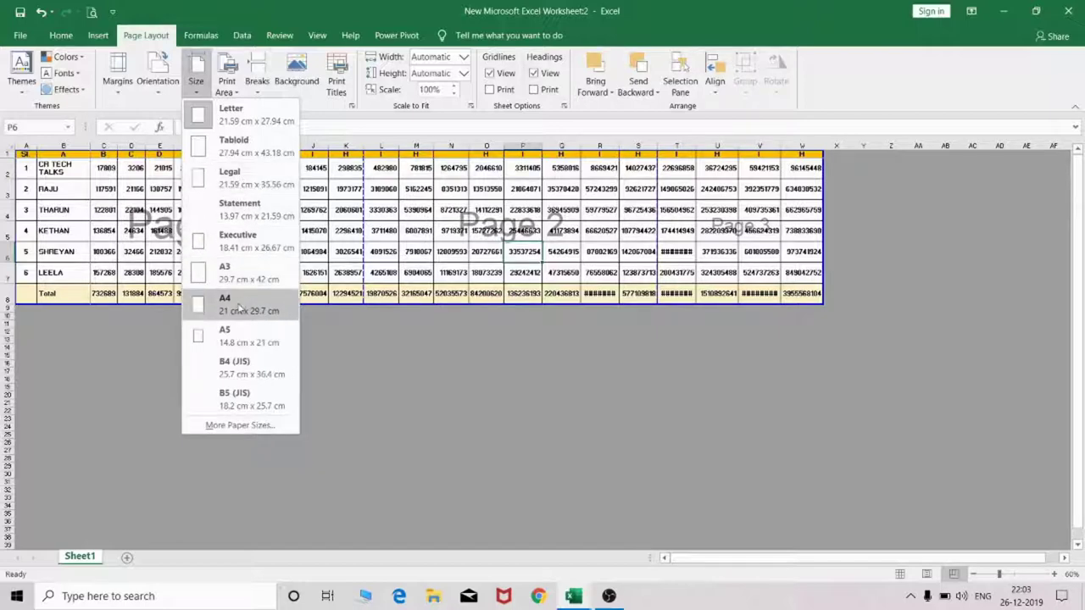
left_click(239, 305)
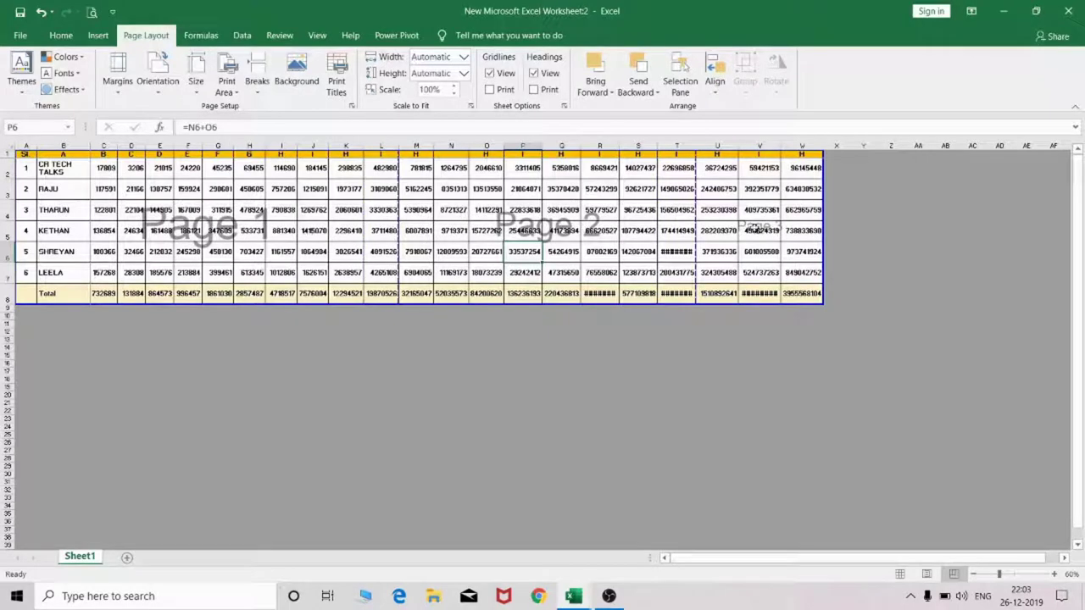
left_click(92, 12)
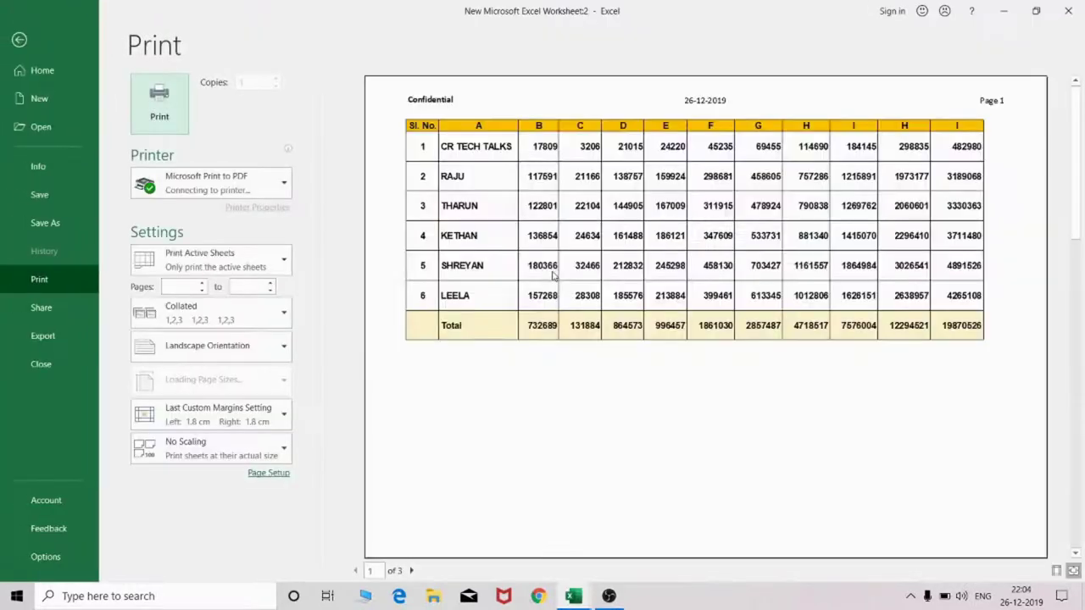
left_click(412, 572)
left_click(412, 571)
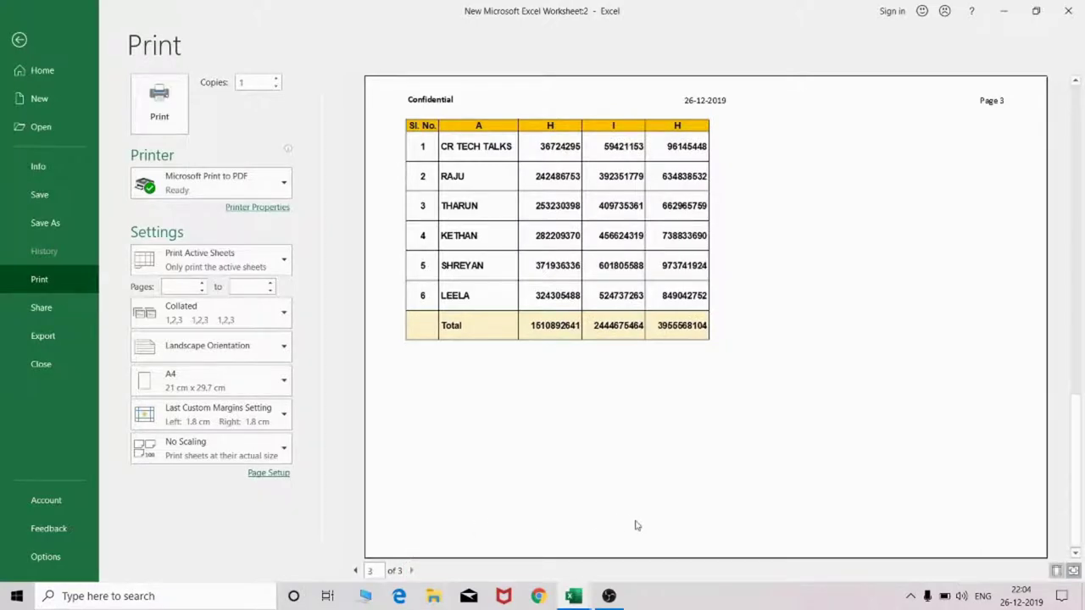
key("Escape")
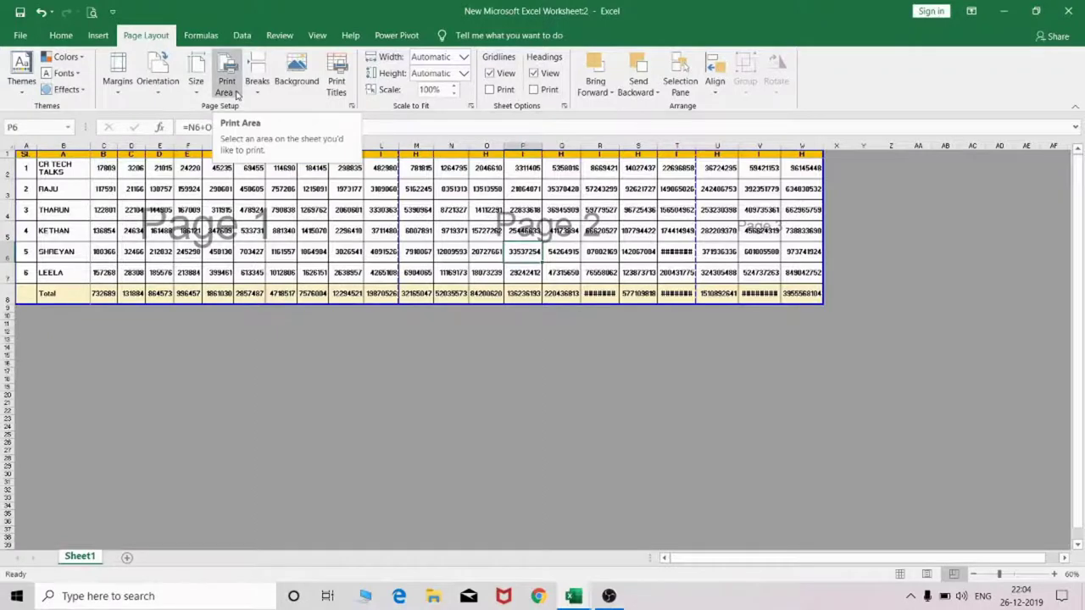
Step: Set A2:I8 as the print area and check its single-page preview with Ctrl+P
left_click(218, 252)
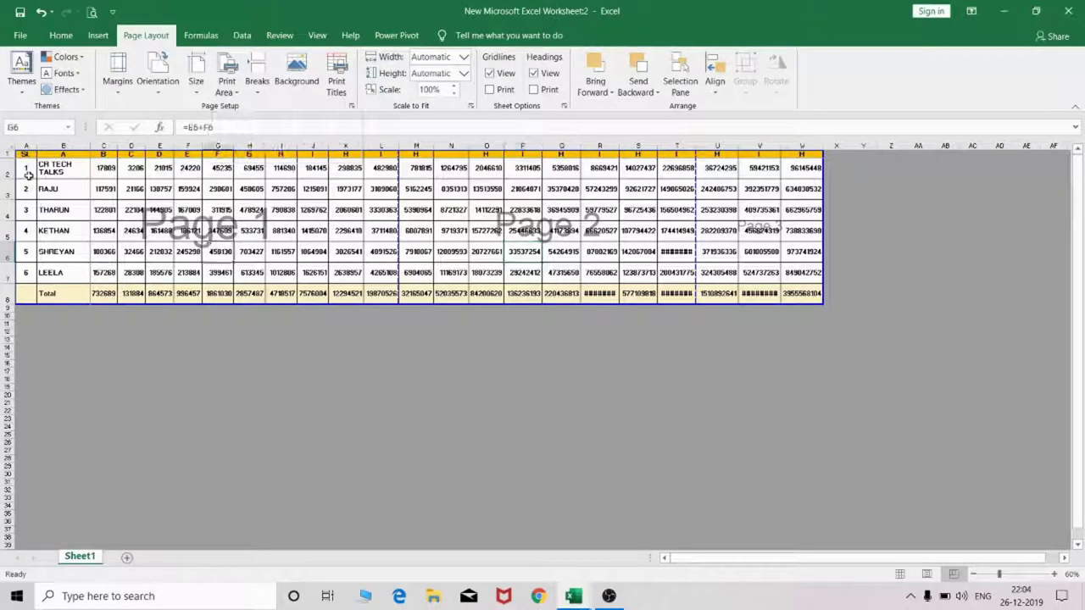
left_click_drag(26, 167, 285, 297)
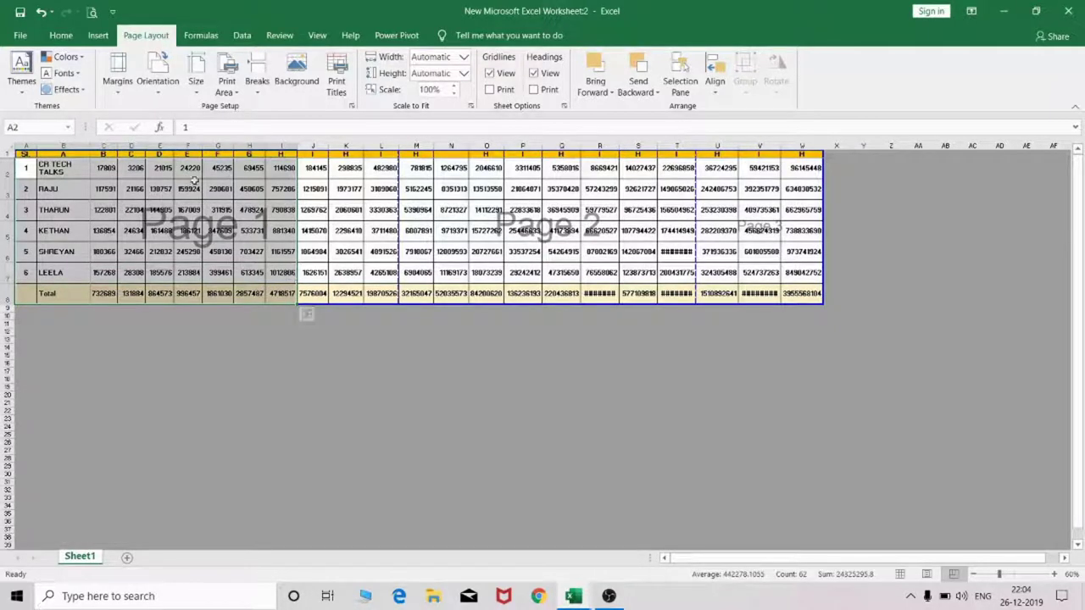
left_click(227, 82)
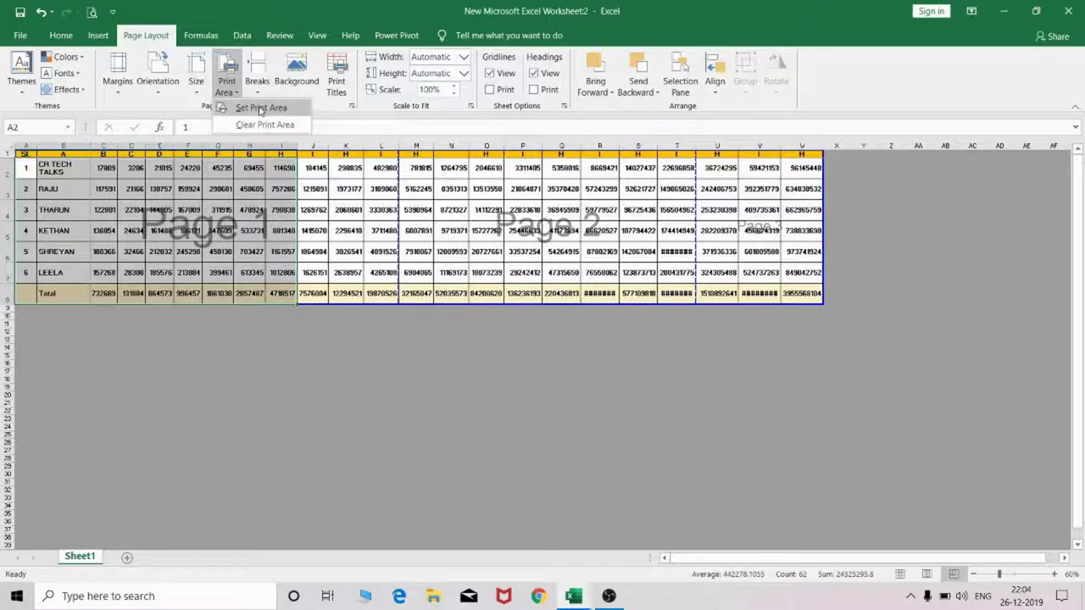
left_click(261, 108)
left_click(284, 193)
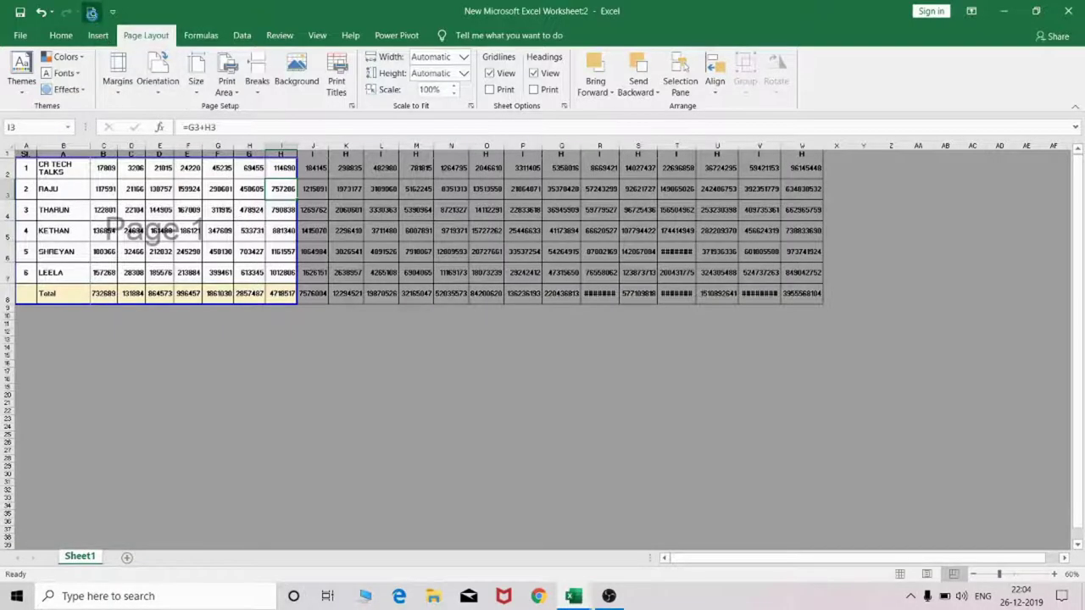
key("ctrl+p")
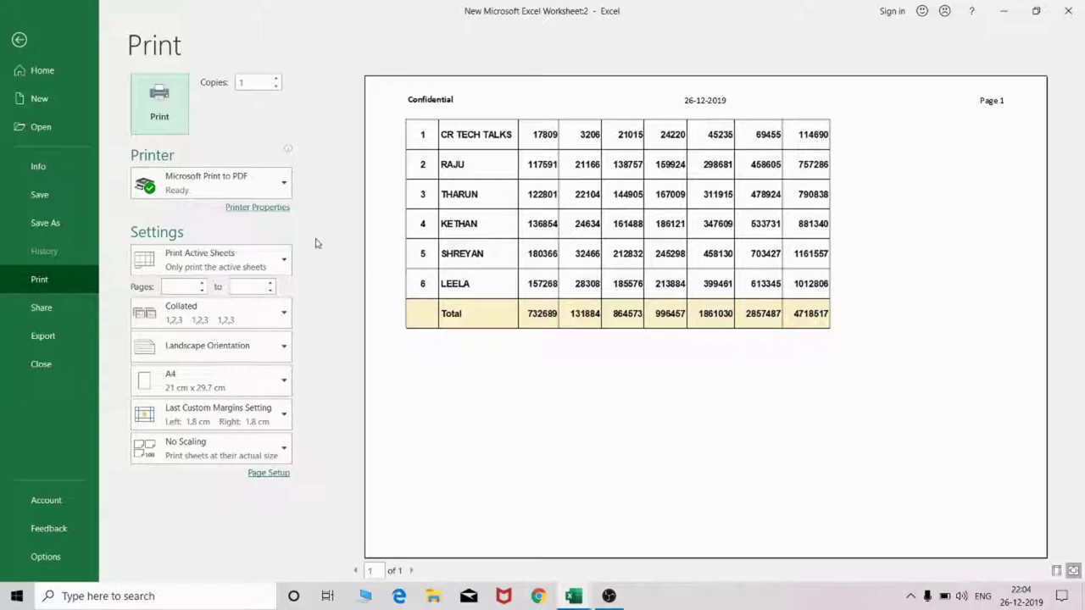
key("Escape")
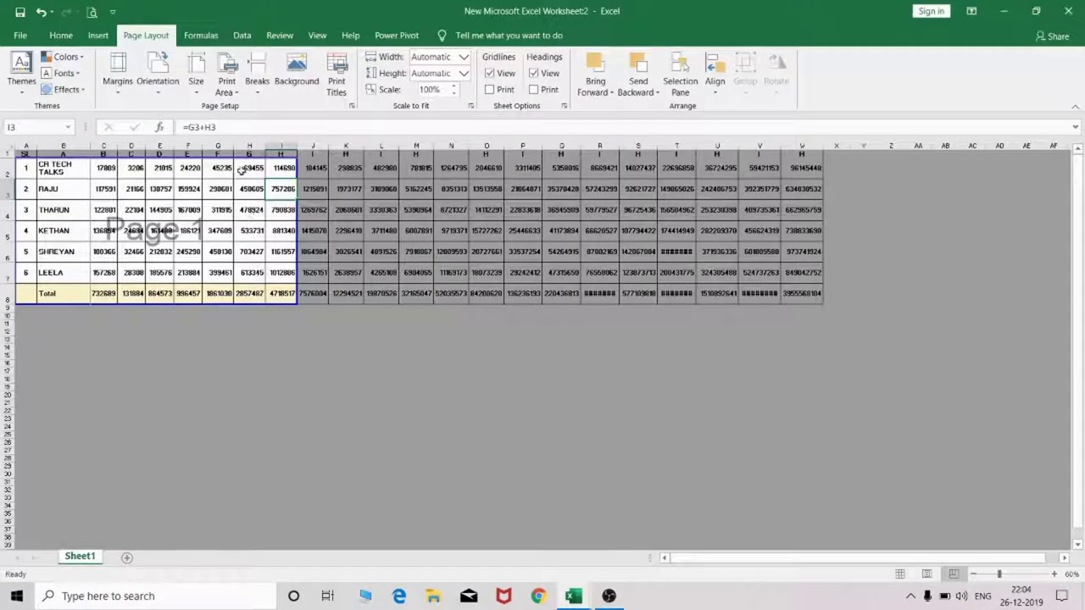
Step: Clear the print area so the whole table prints, then look over the page break options
left_click(229, 92)
left_click(254, 125)
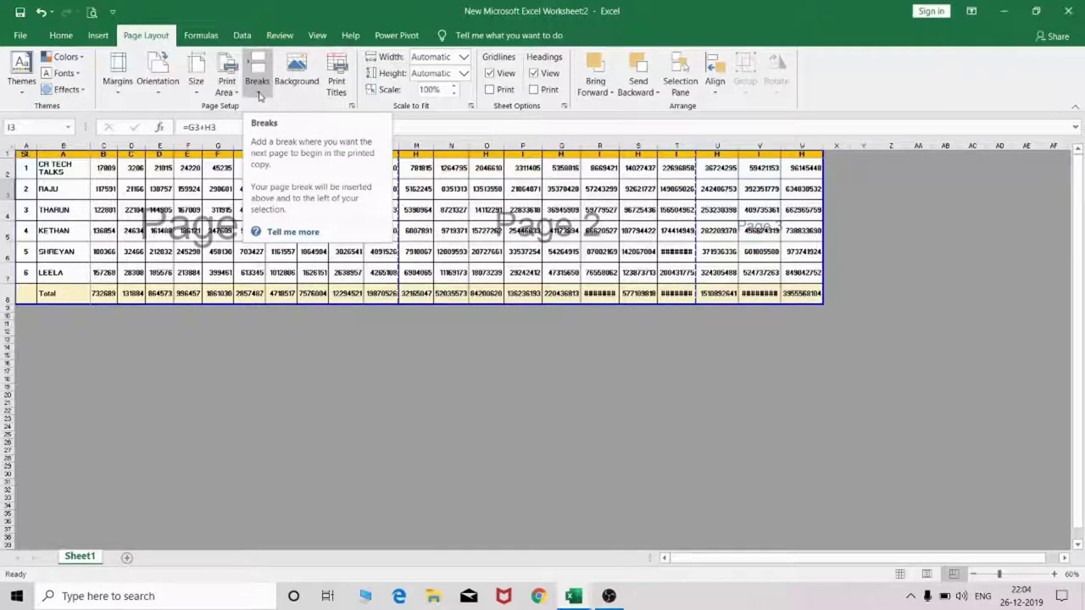
left_click_drag(131, 189, 324, 252)
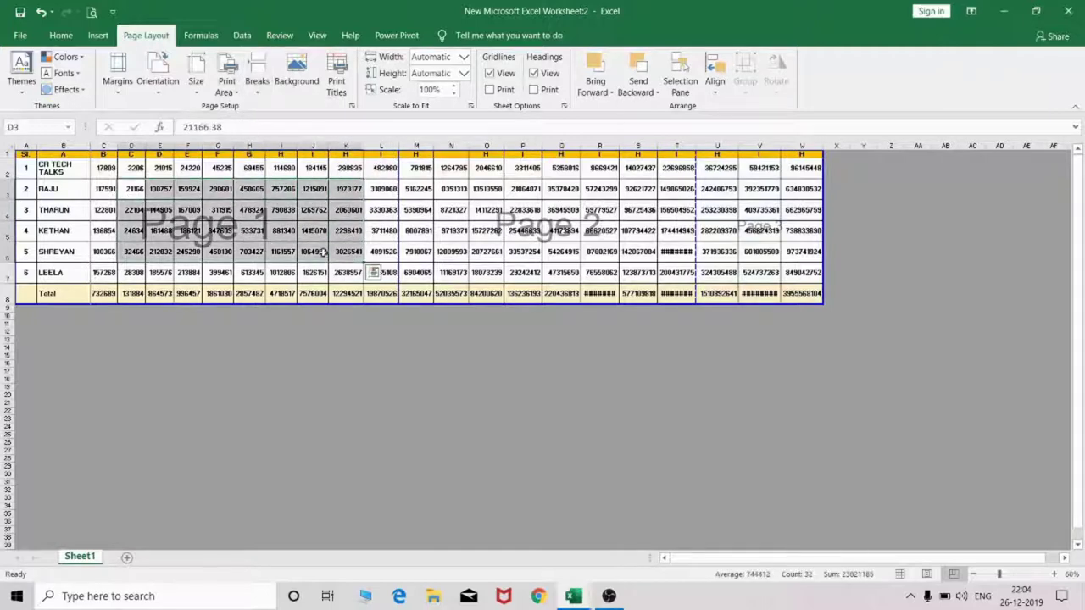
left_click(218, 146)
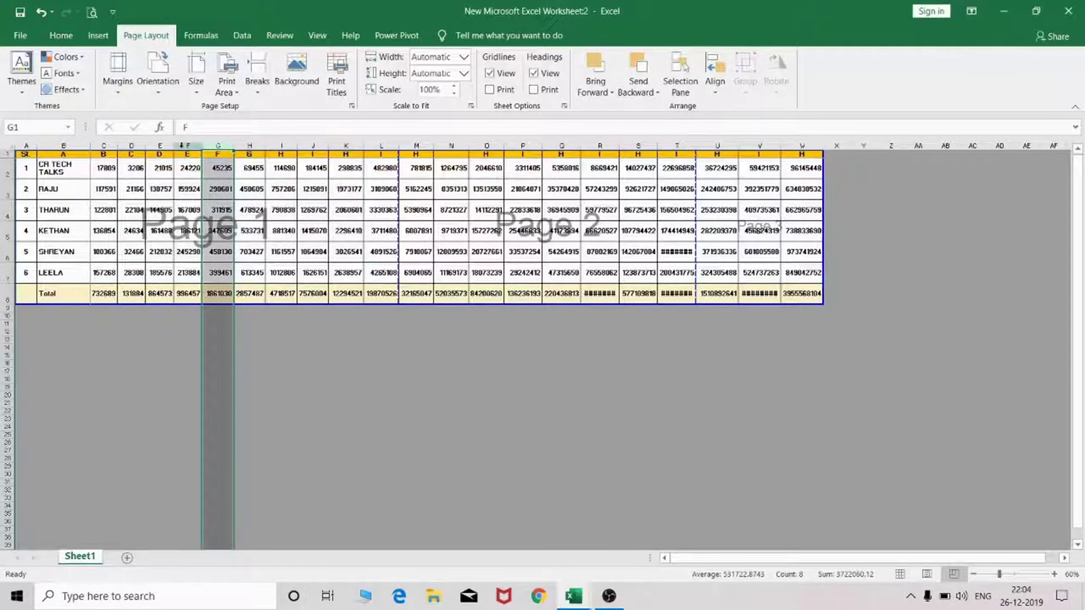
left_click_drag(185, 145, 66, 146)
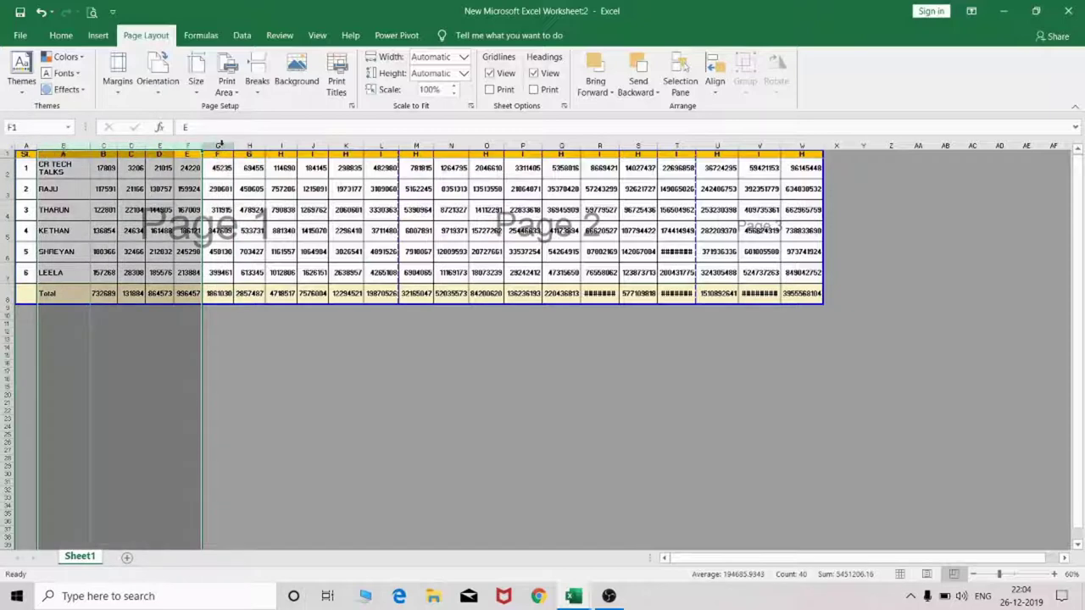
left_click_drag(219, 145, 382, 145)
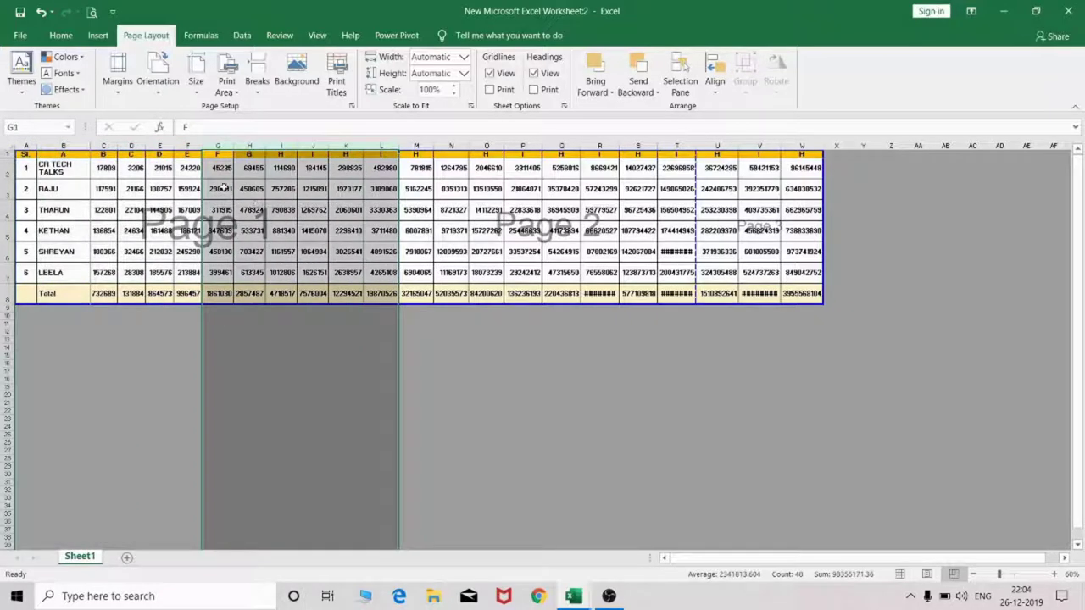
left_click(223, 186)
left_click(257, 85)
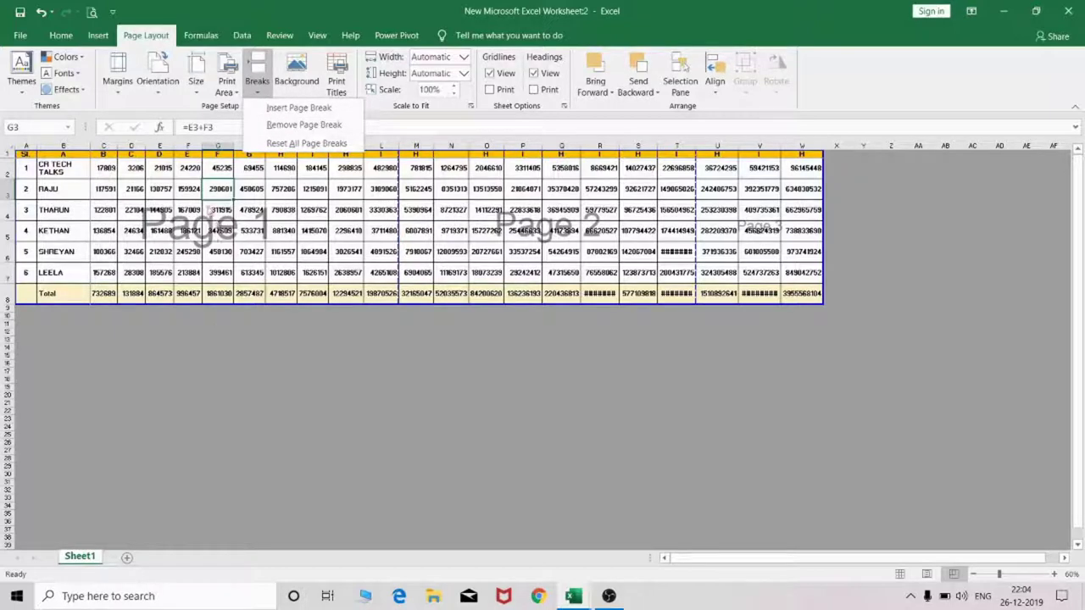
left_click(215, 225)
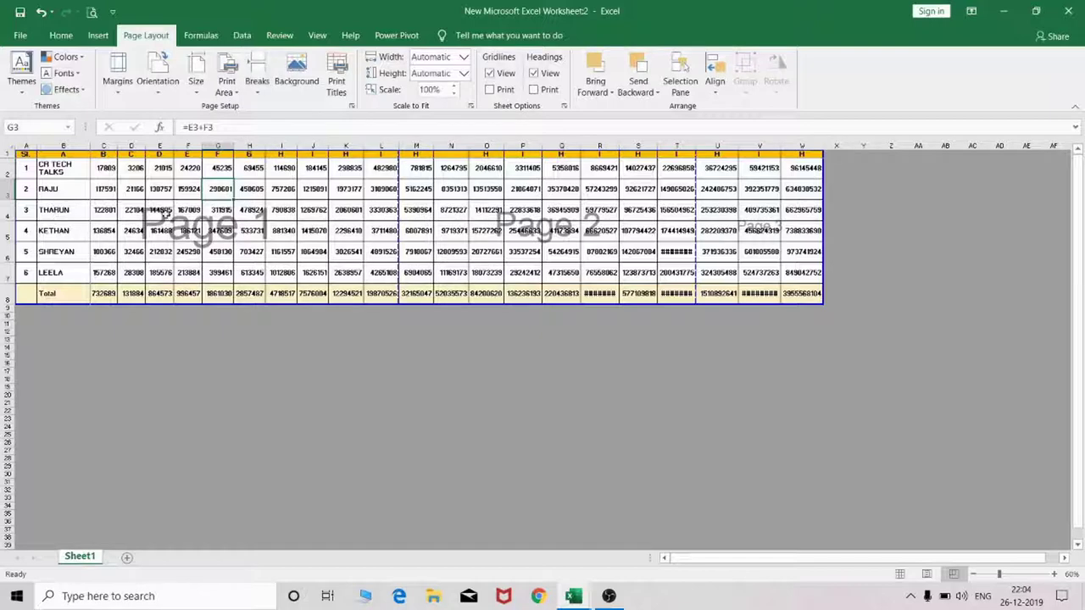
Step: Insert a manual page break at cell F5
left_click(188, 229)
left_click(257, 88)
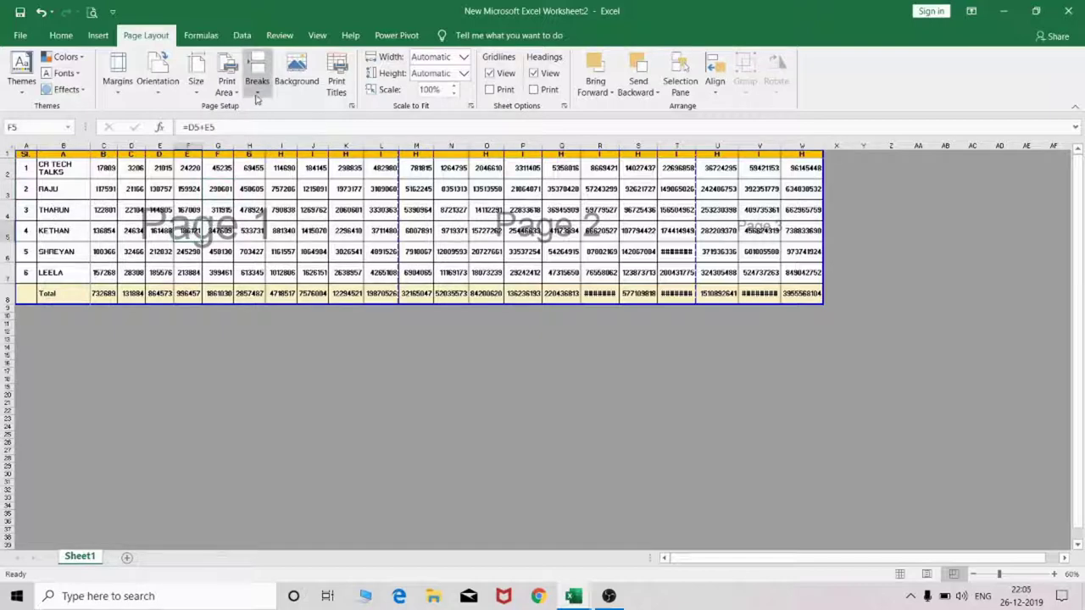
left_click(288, 111)
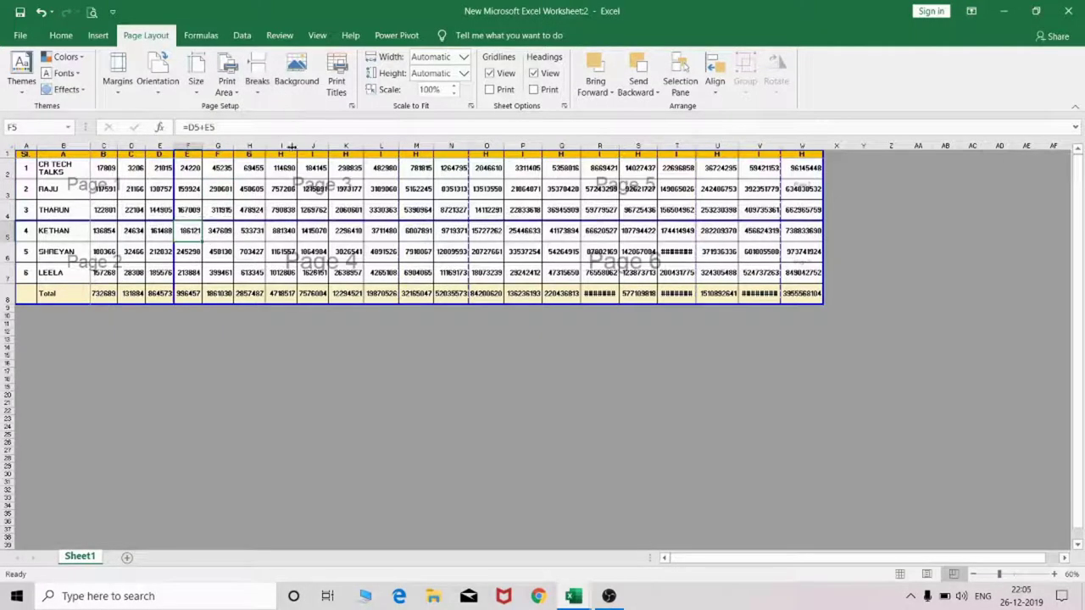
Step: Reset all page breaks to automatic, leaving the table on Page 1 and Page 2
left_click_drag(138, 191, 106, 170)
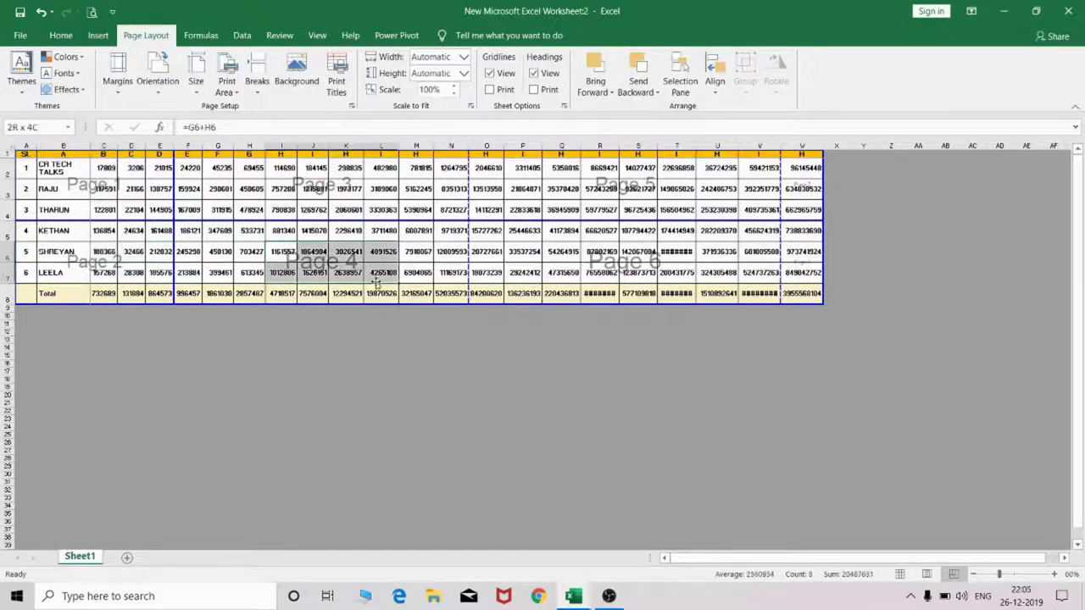
left_click(522, 210)
left_click_drag(600, 272, 637, 293)
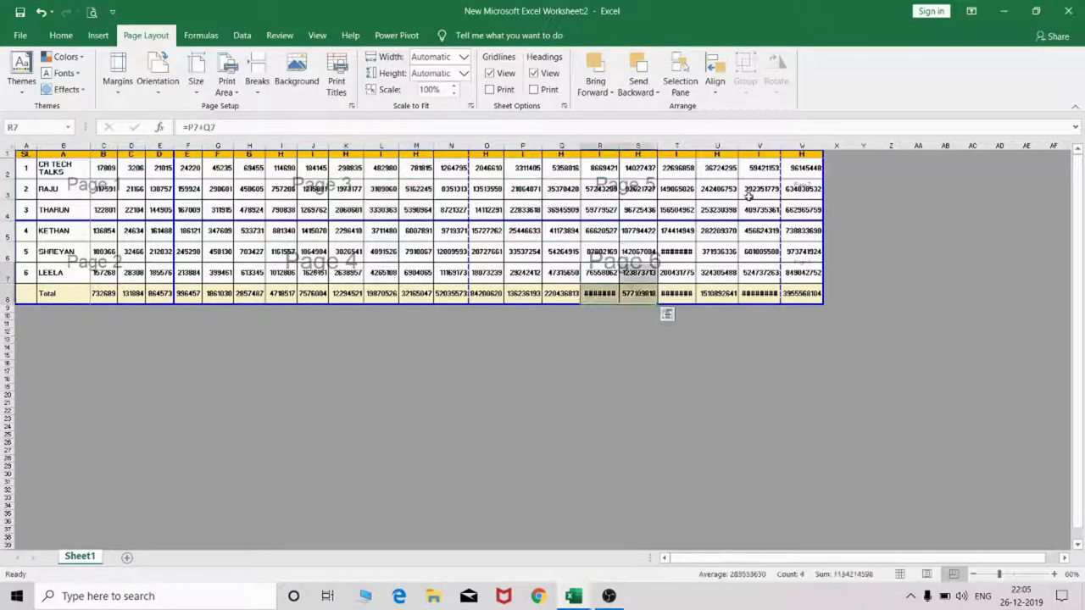
left_click(257, 83)
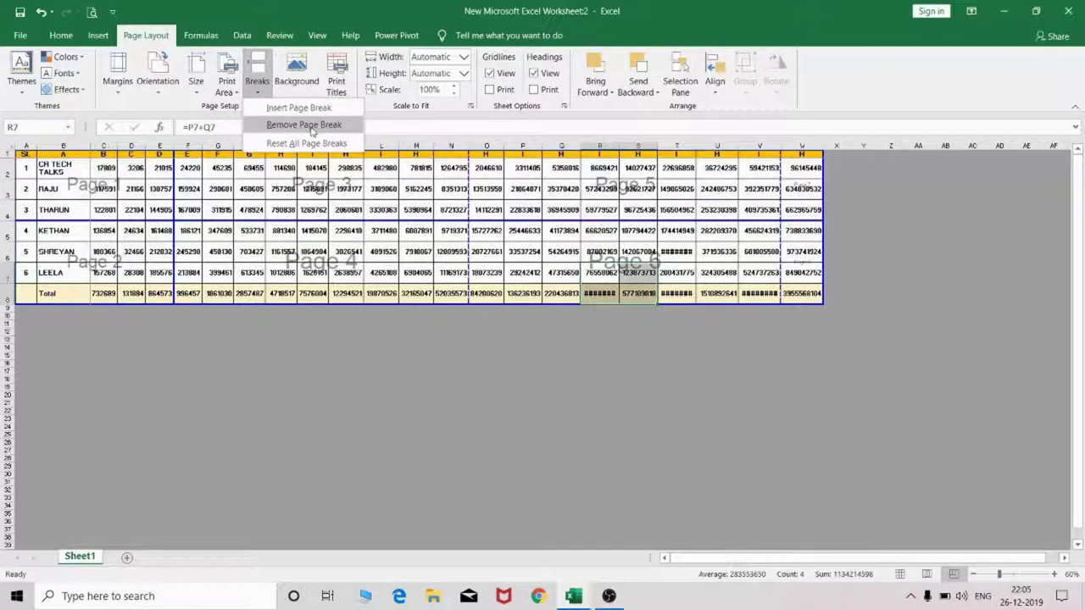
left_click(309, 143)
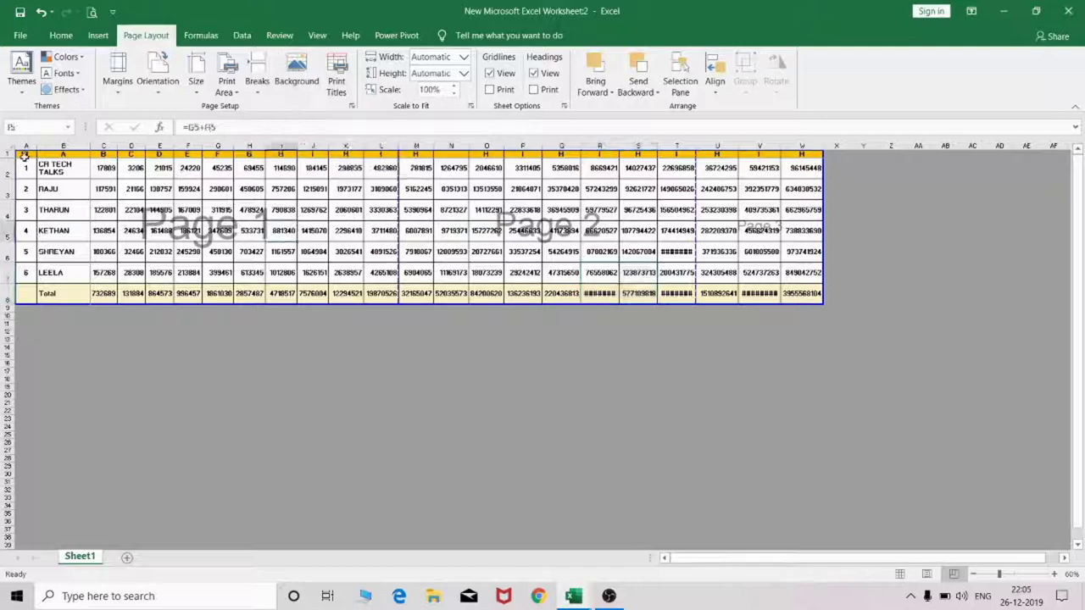
mouse_move(25, 157)
left_mouse_down()
mouse_move(465, 203)
mouse_move(827, 306)
left_mouse_up()
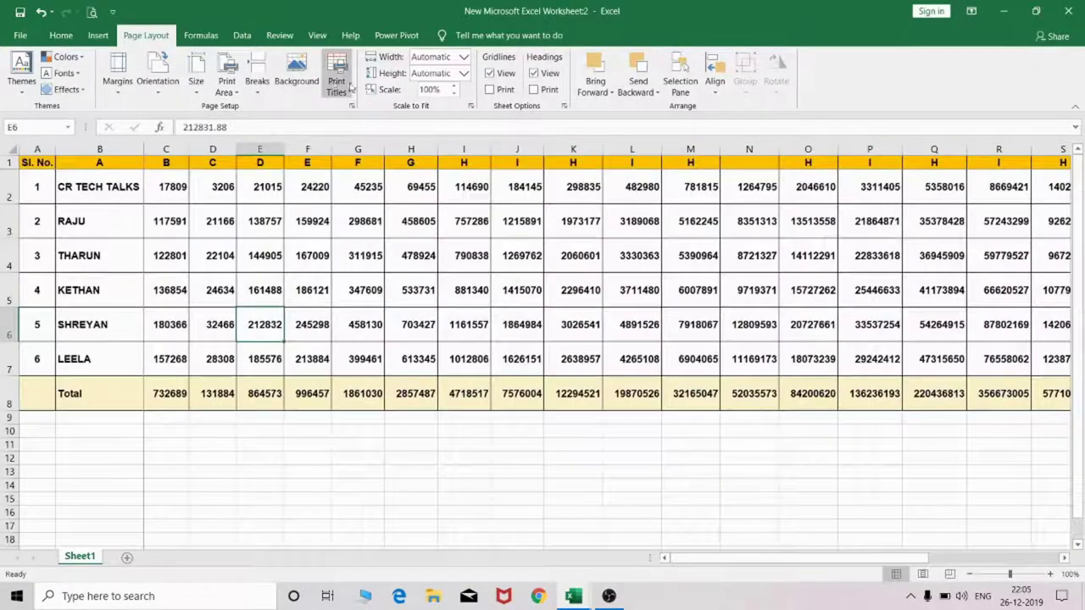
Step: Apply Screenshot (2) as the sheet background, then delete the background again
left_click(297, 85)
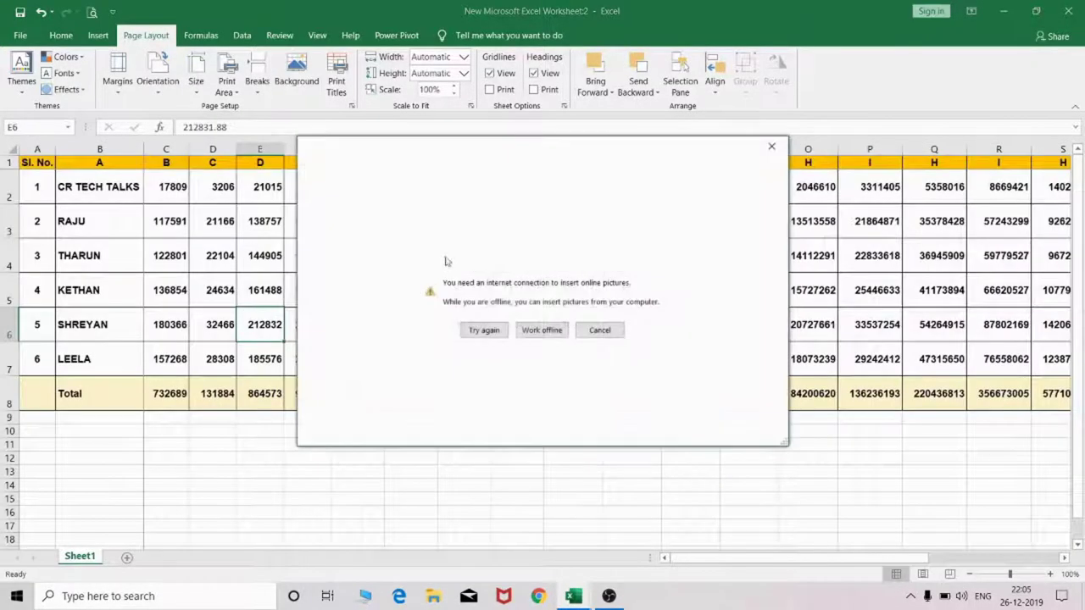
left_click(543, 331)
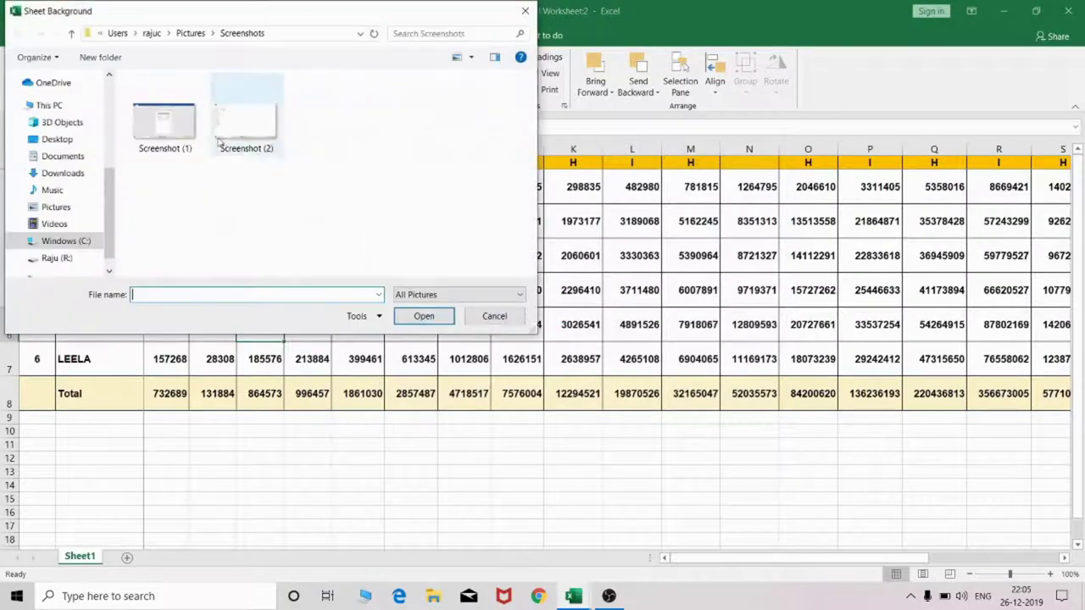
left_click(246, 123)
left_click(424, 315)
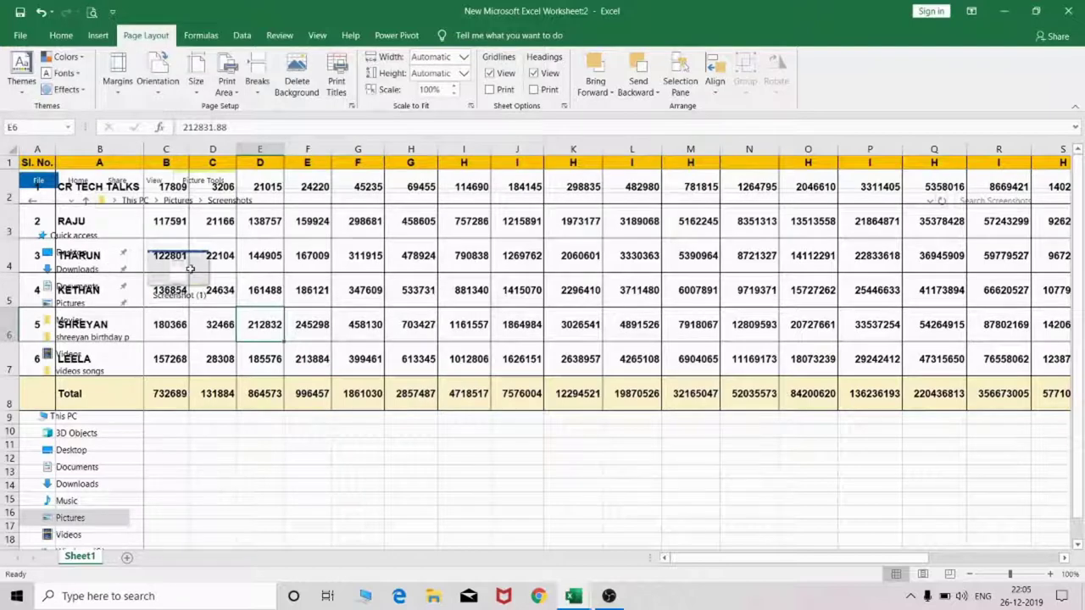
left_click(95, 451)
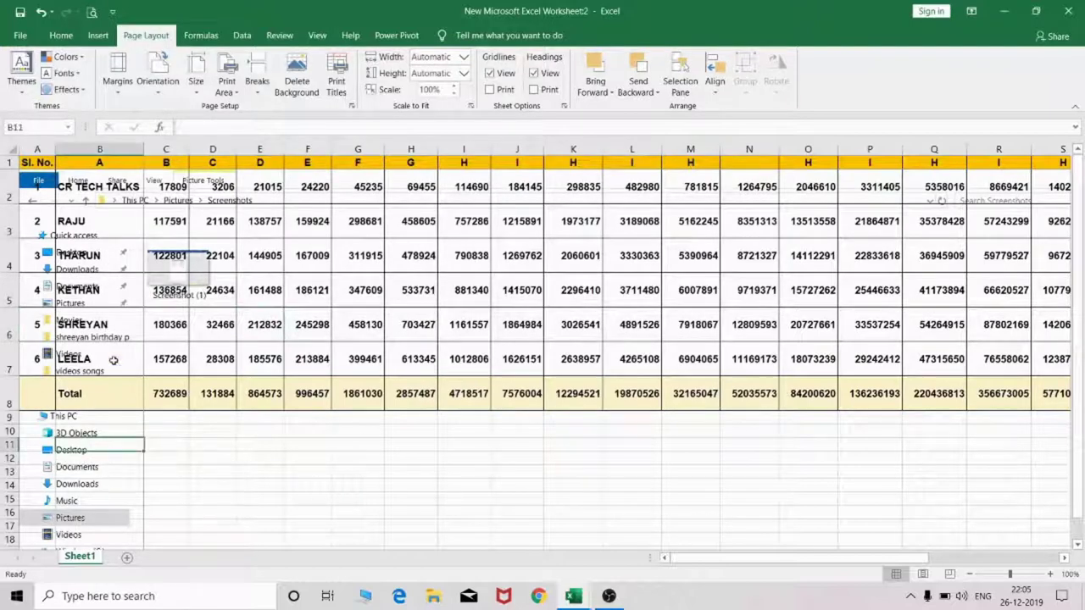
left_click(304, 93)
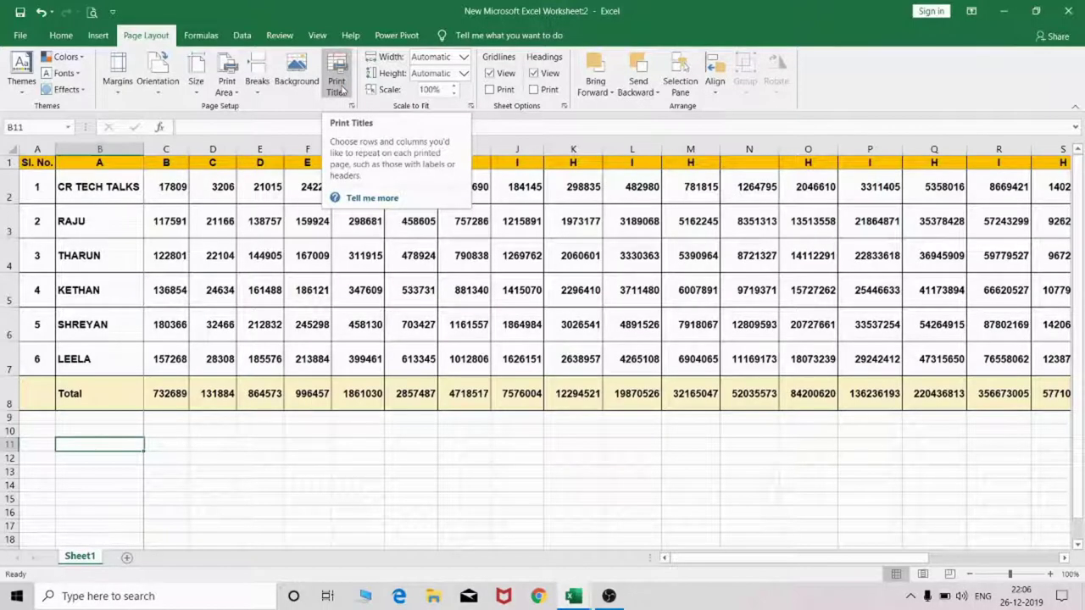
Step: Select row 1 and columns A and B of the sales table
left_click(338, 85)
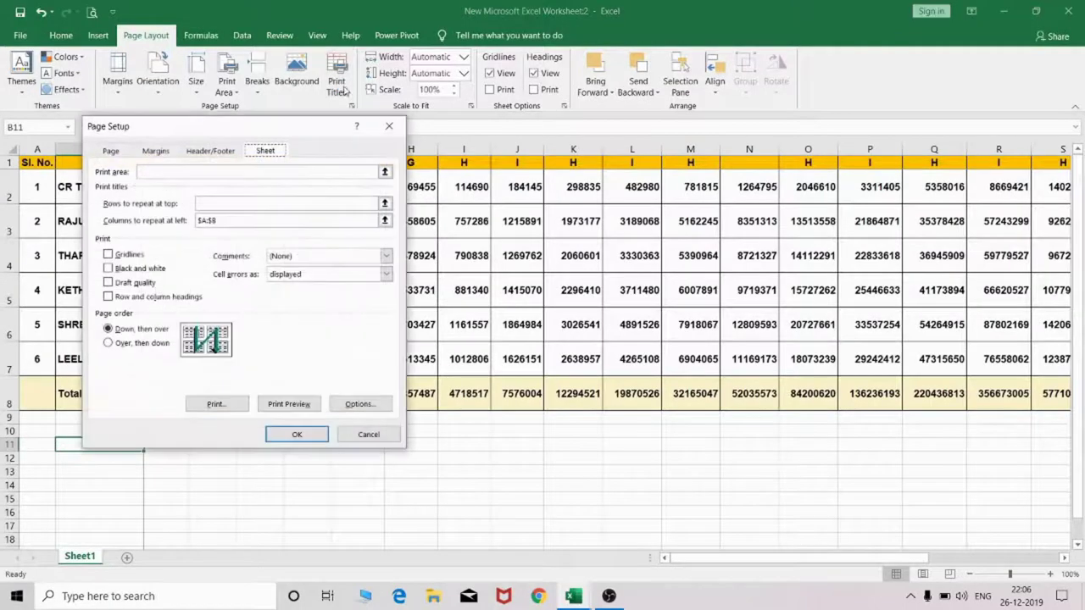
left_click(389, 126)
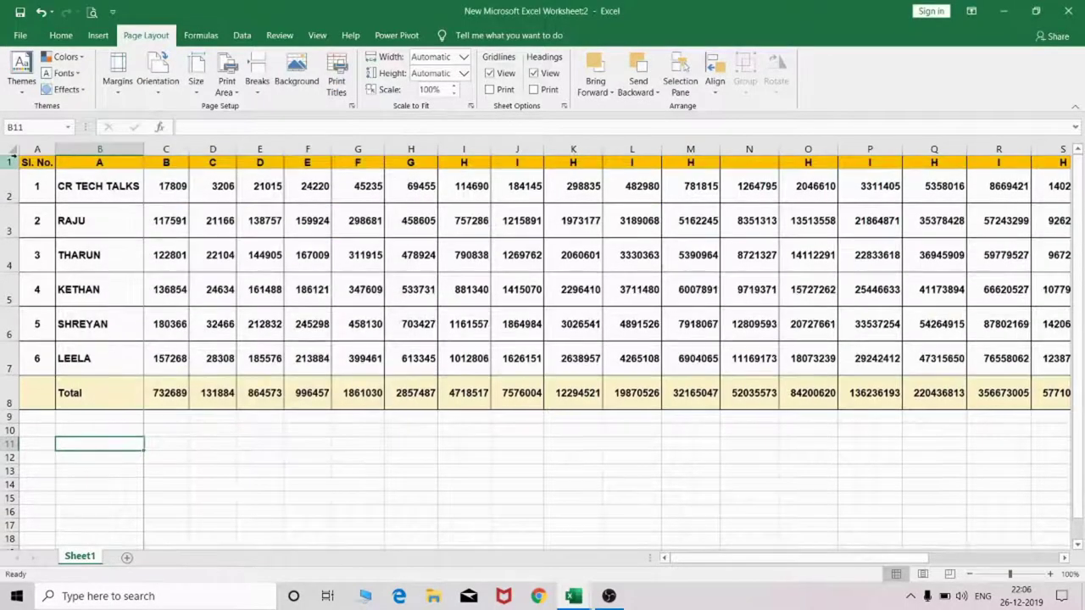
left_click(8, 162)
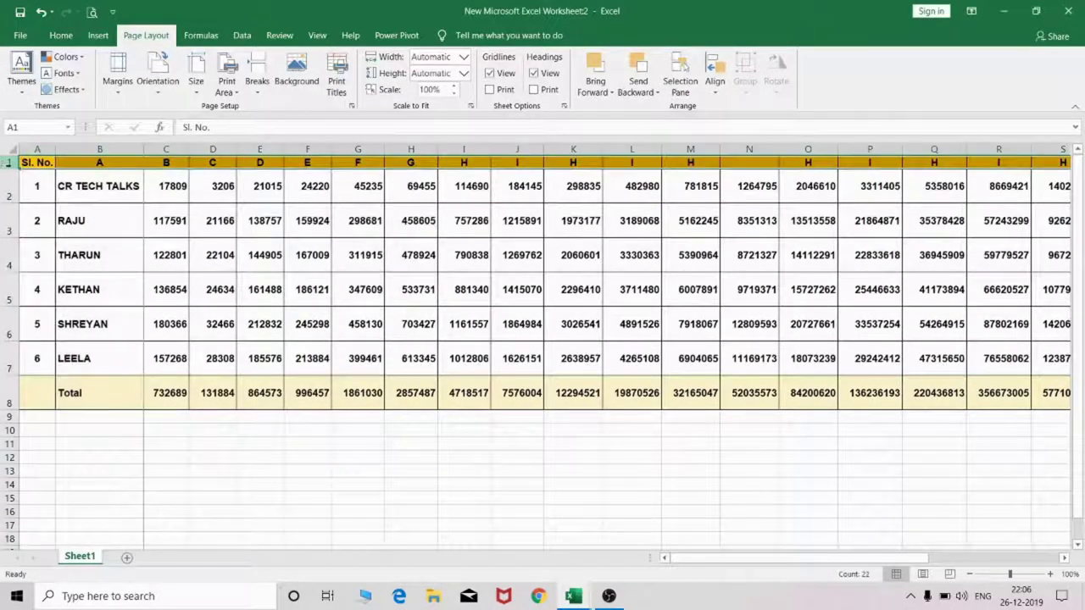
left_click_drag(37, 150, 85, 158)
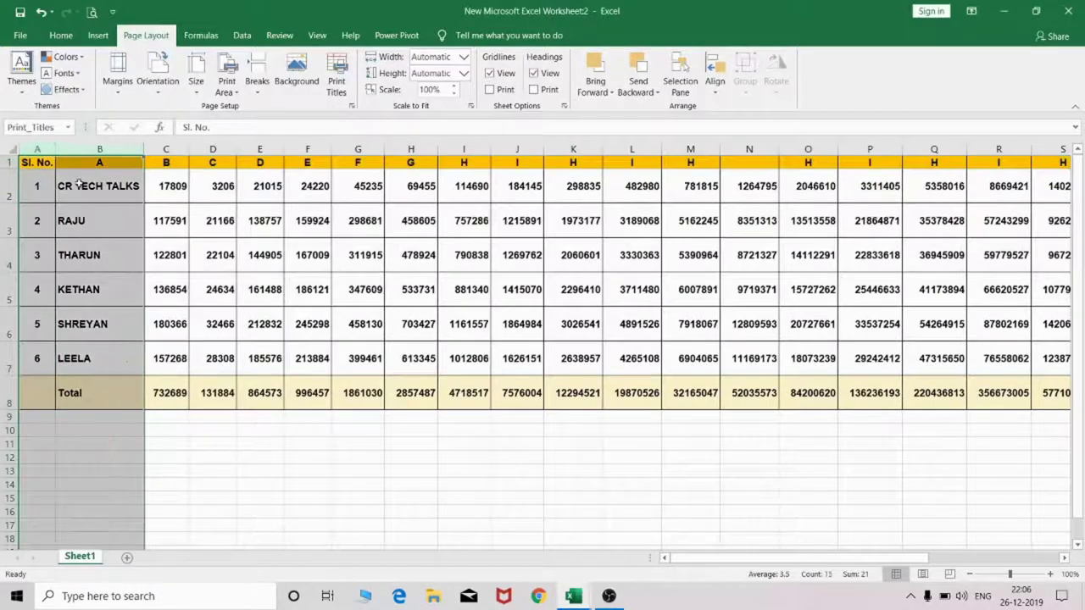
Step: Set Print Titles to repeat rows $1:$1 at top and columns $A:$B at left
left_click(337, 85)
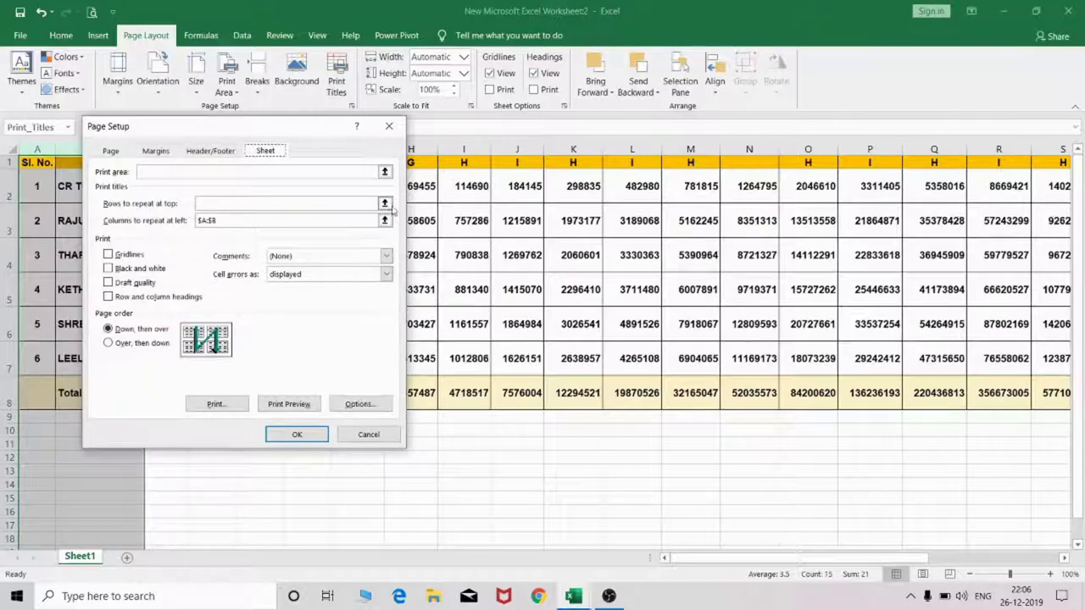
left_click(384, 204)
left_click(9, 162)
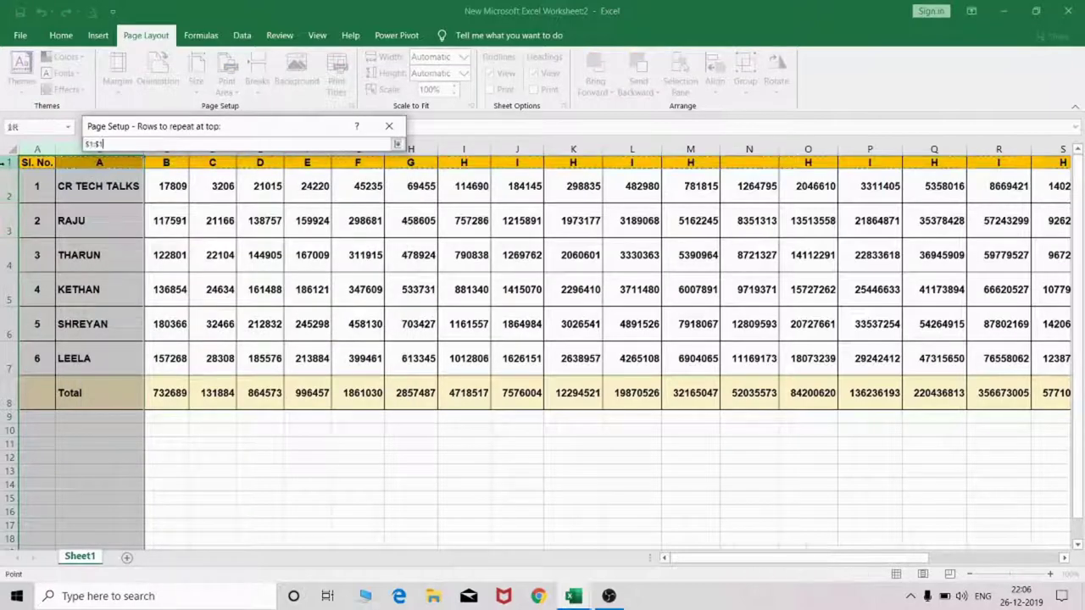
left_click(397, 145)
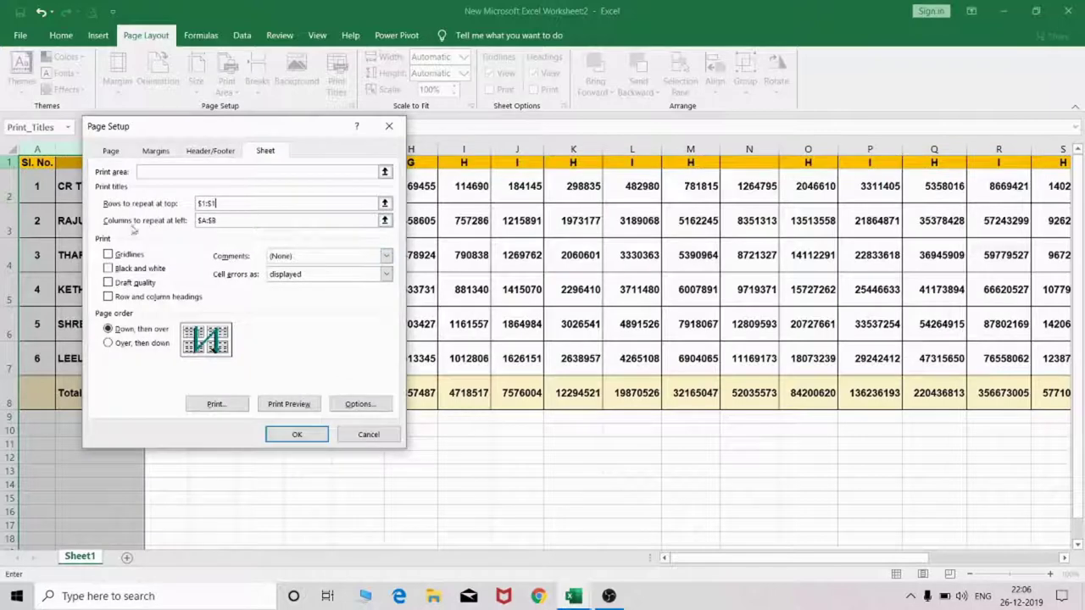
left_click(384, 220)
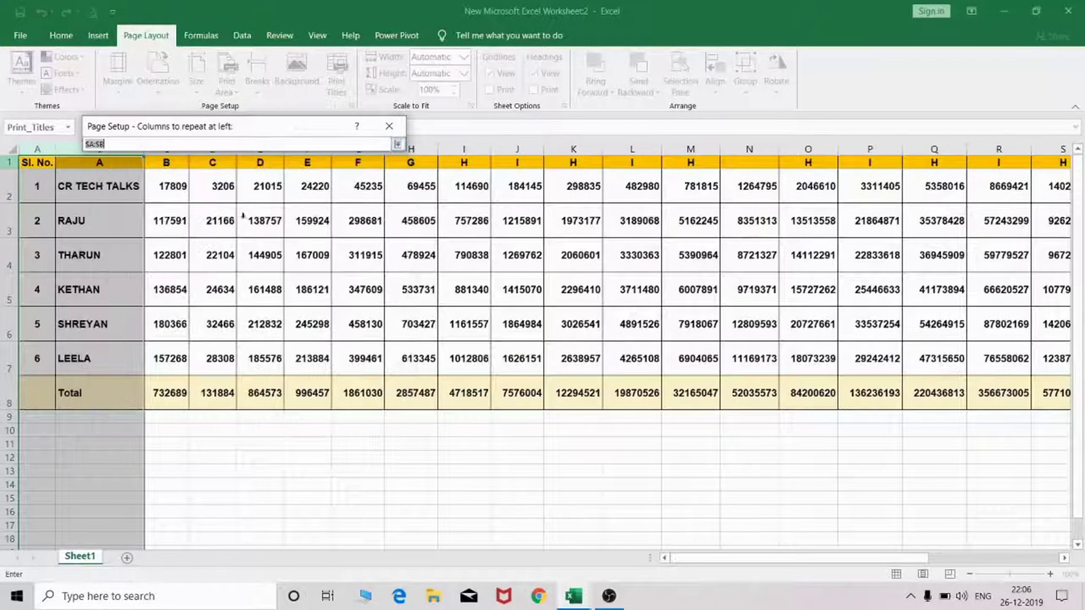
left_click_drag(36, 149, 97, 156)
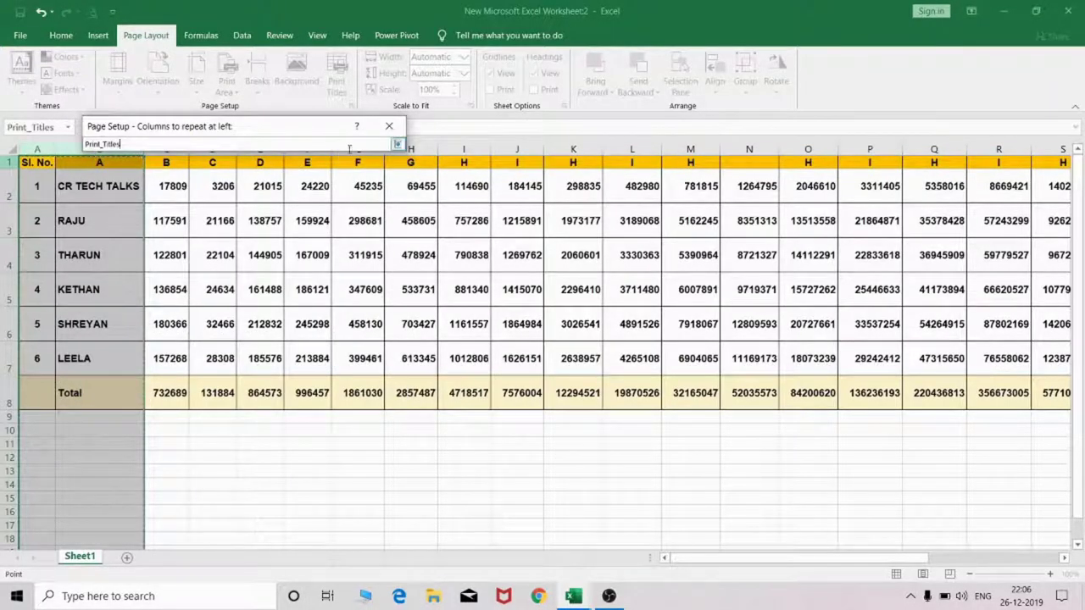
left_click(396, 145)
left_click(297, 433)
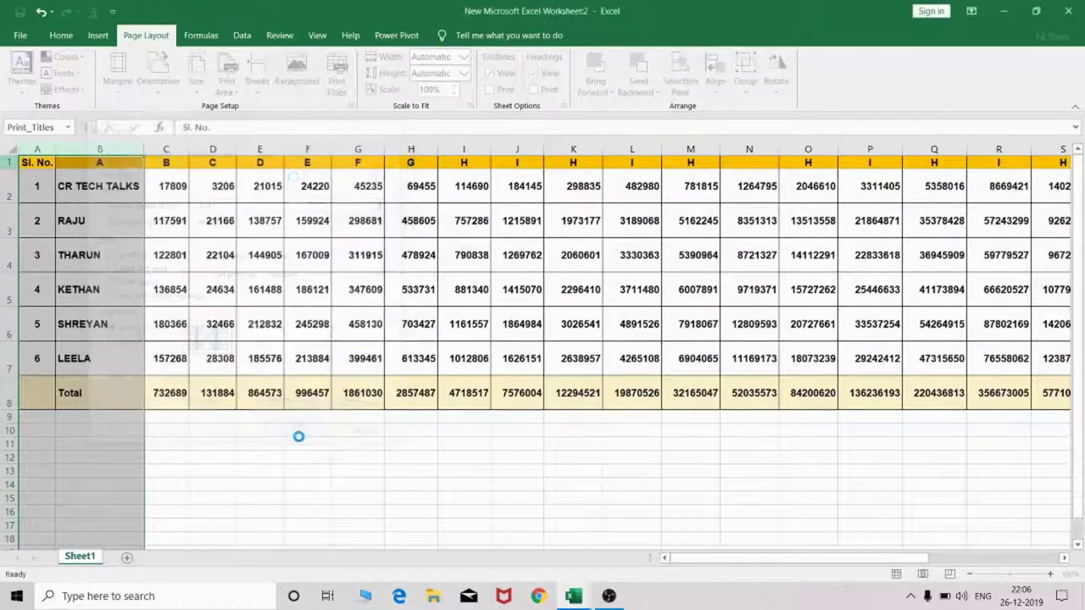
Step: Page through the print preview to page 3 of 3
key("ctrl+p")
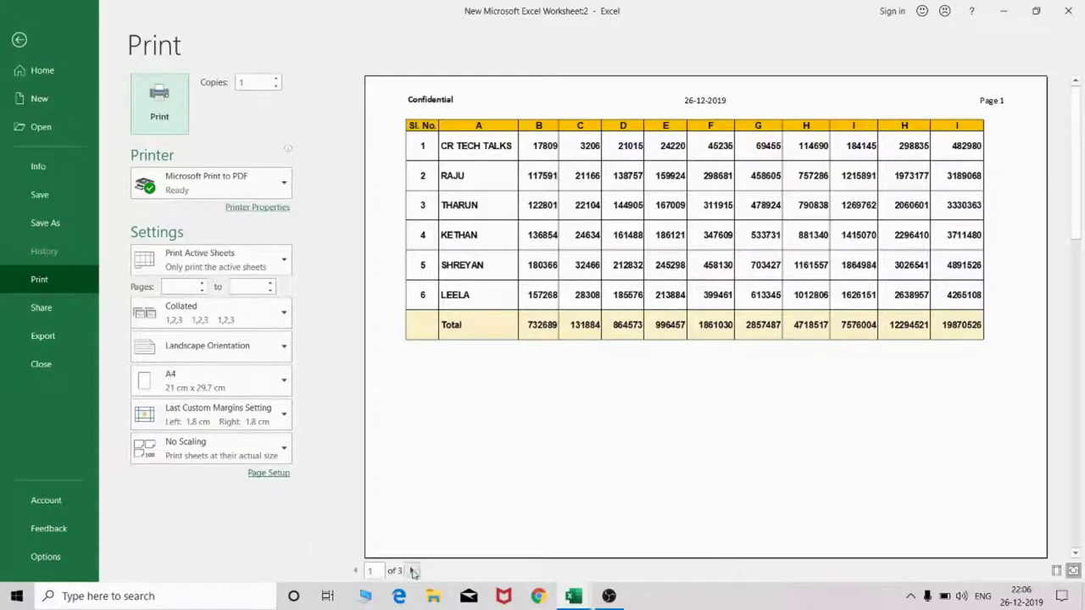
left_click(411, 571)
left_click(411, 570)
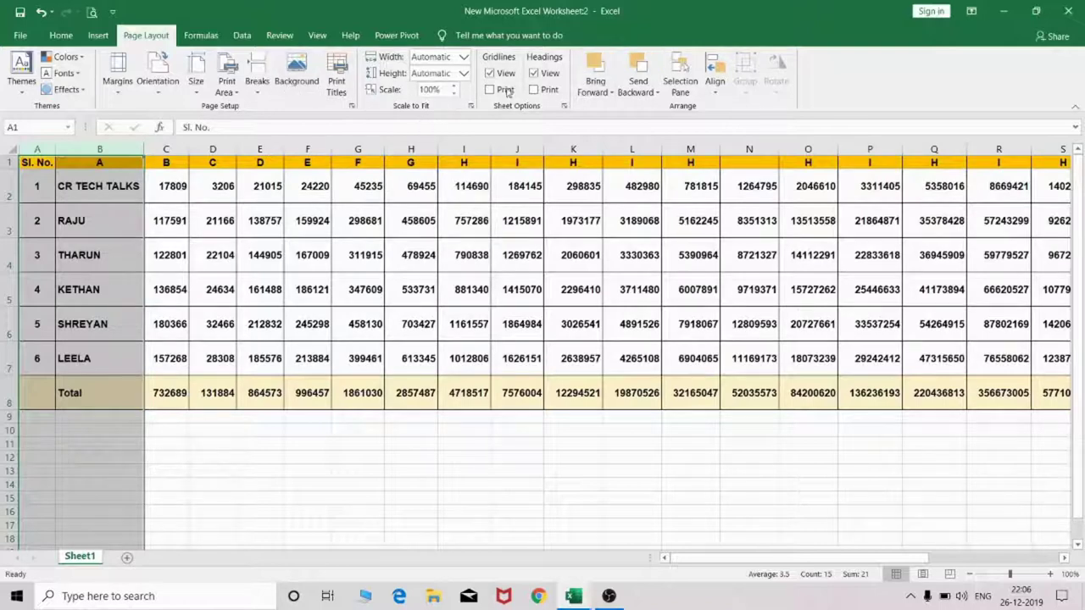
Step: Switch the worksheet to Page Break Preview and select cell K6
left_click(351, 107)
left_click(950, 574)
left_click(358, 258)
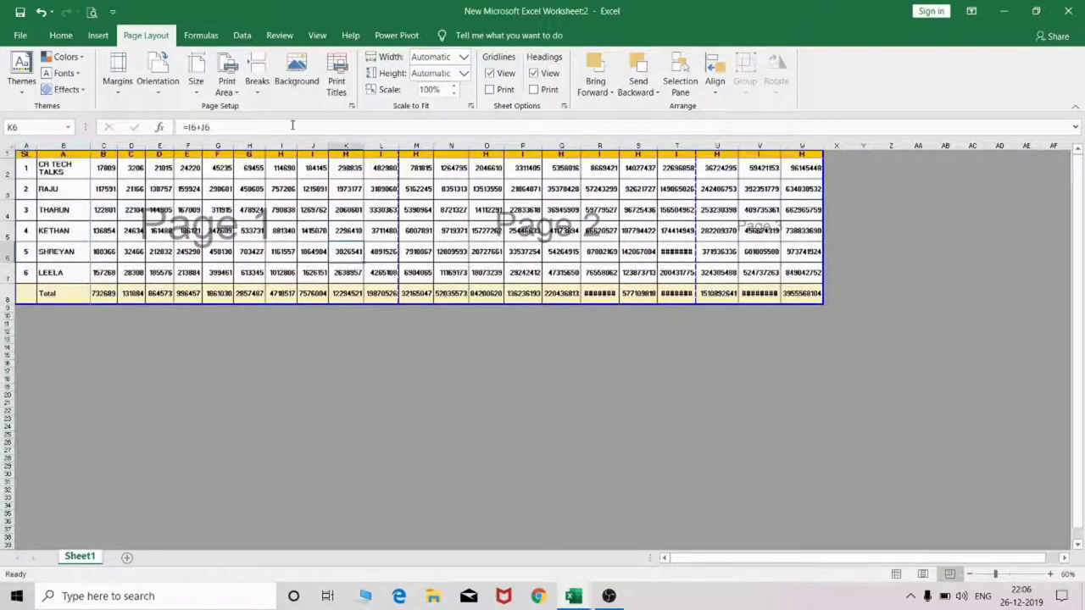
Step: In Page Setup Margins, set Left, Right, Header and Footer to 0
left_click(352, 107)
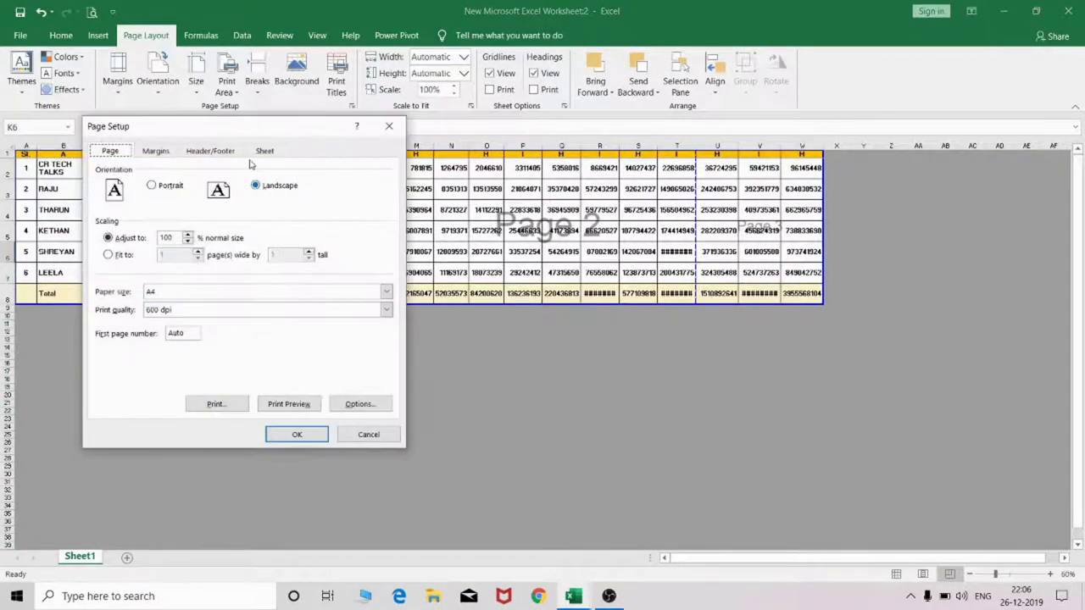
left_click_drag(254, 132, 666, 140)
left_click(570, 159)
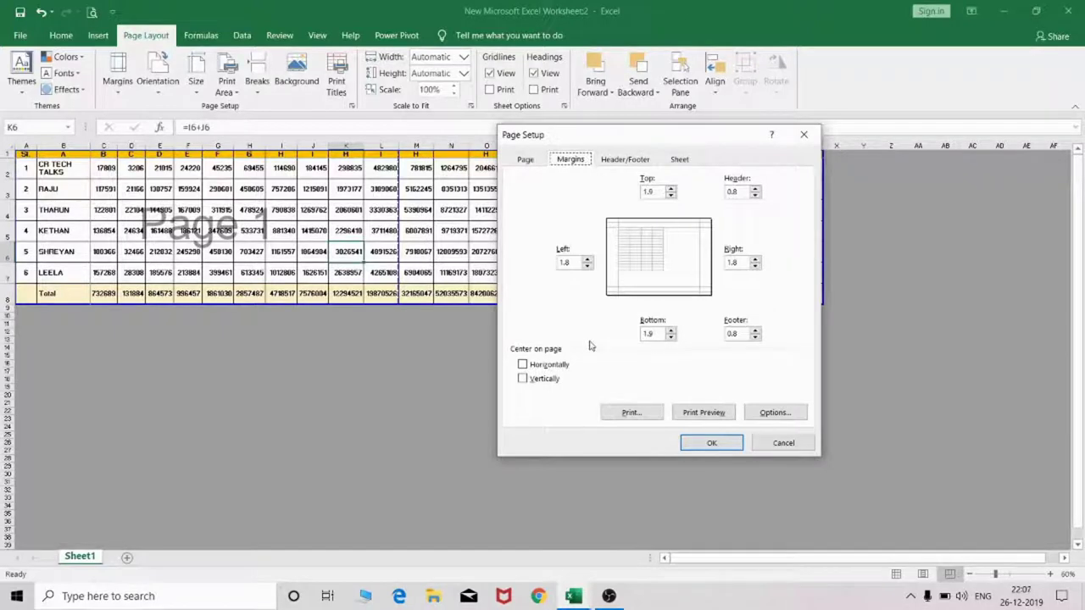
left_click_drag(577, 262, 541, 266)
type("0")
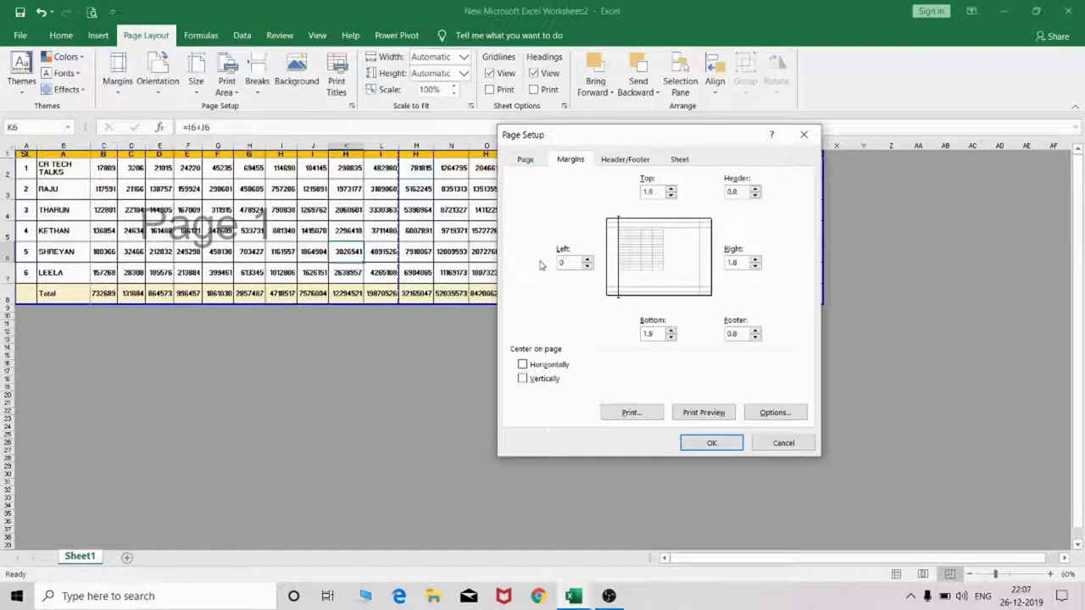
key("Tab")
key("Tab")
type("0")
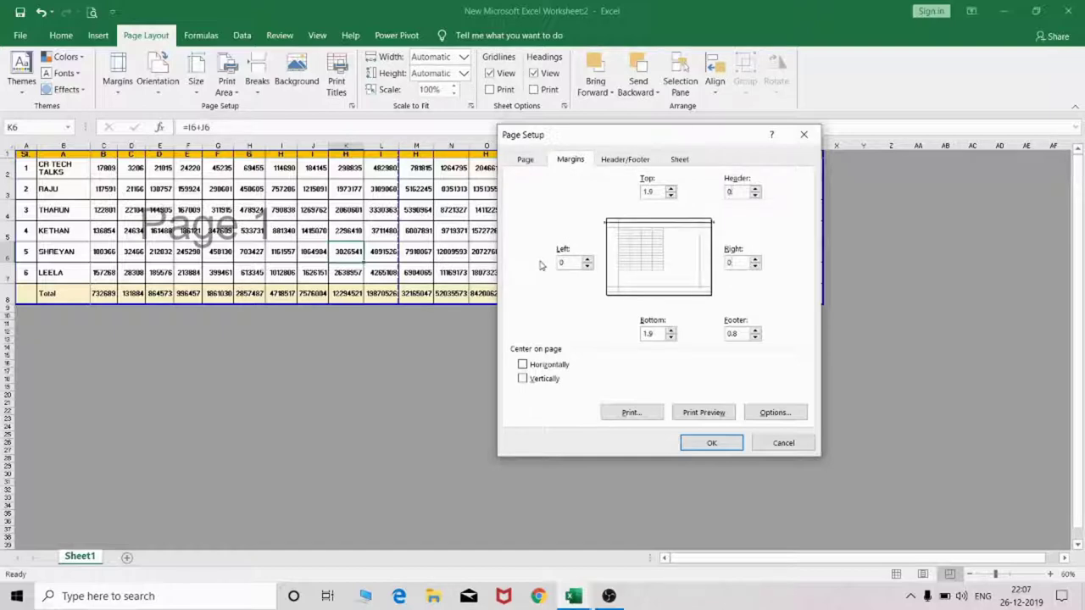
key("Tab")
type("0")
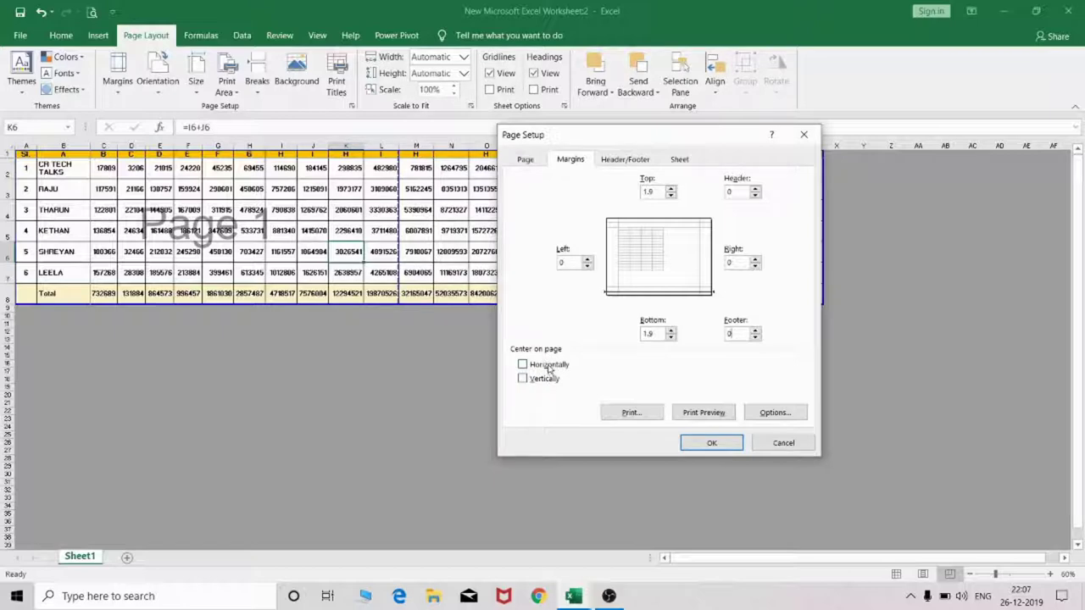
Step: Centre the table horizontally but not vertically, and apply the margin settings
left_click(550, 367)
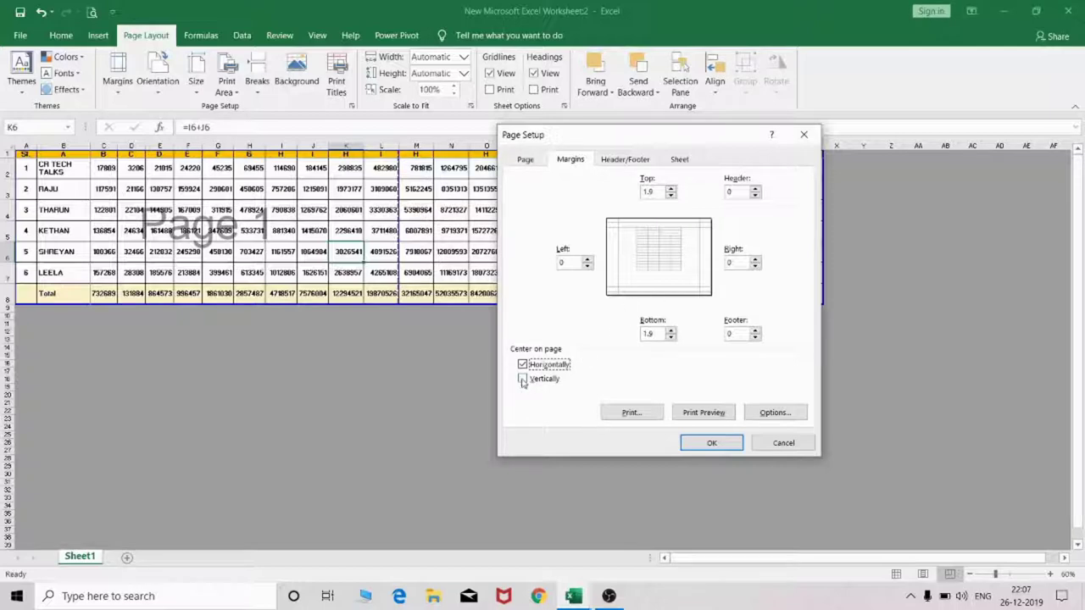
left_click(523, 380)
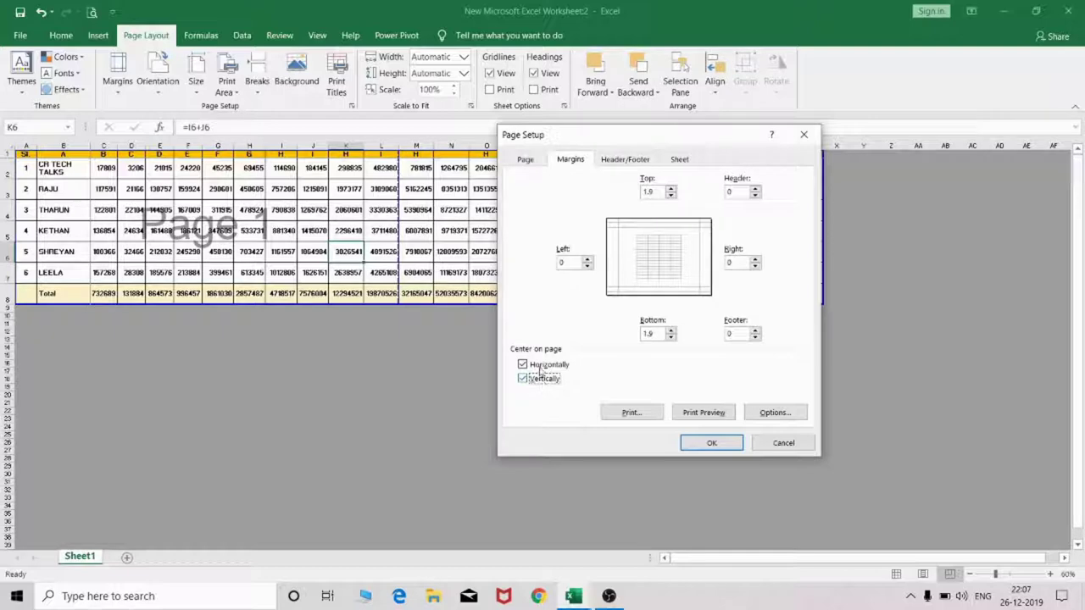
left_click(540, 366)
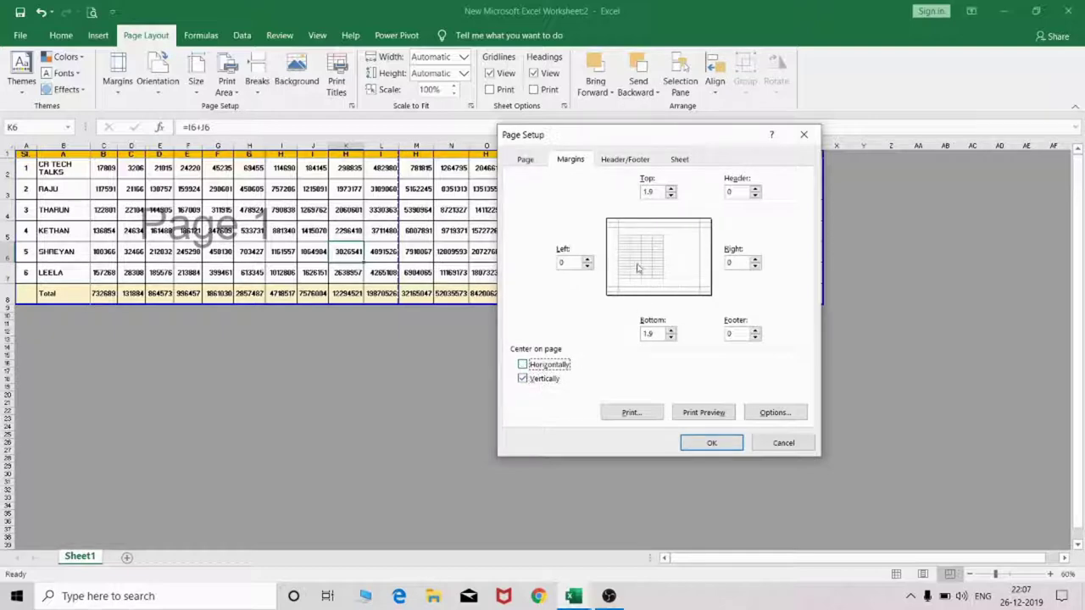
left_click(538, 369)
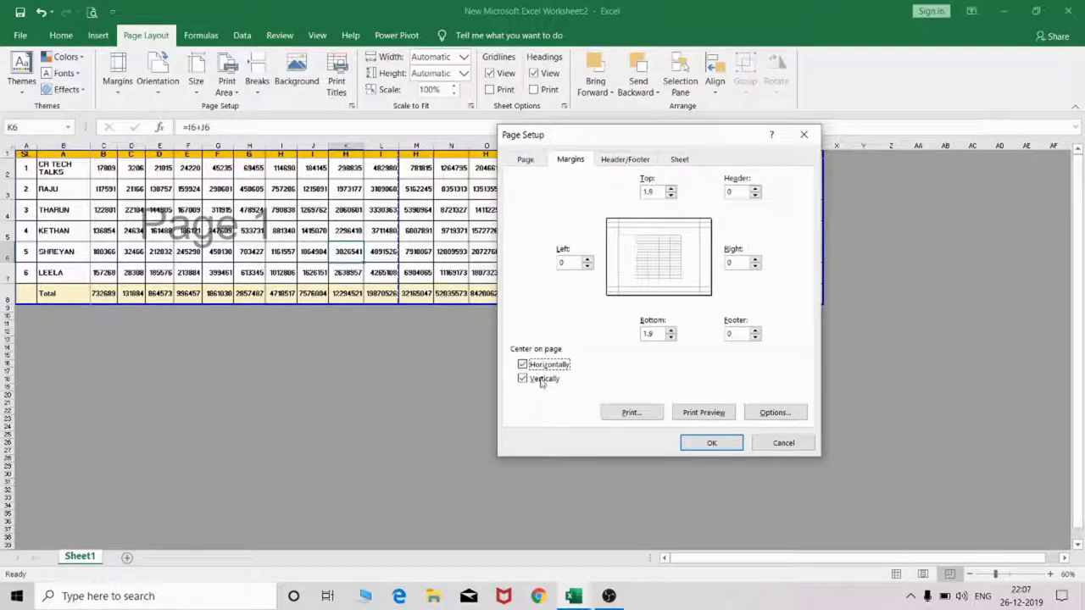
left_click(540, 382)
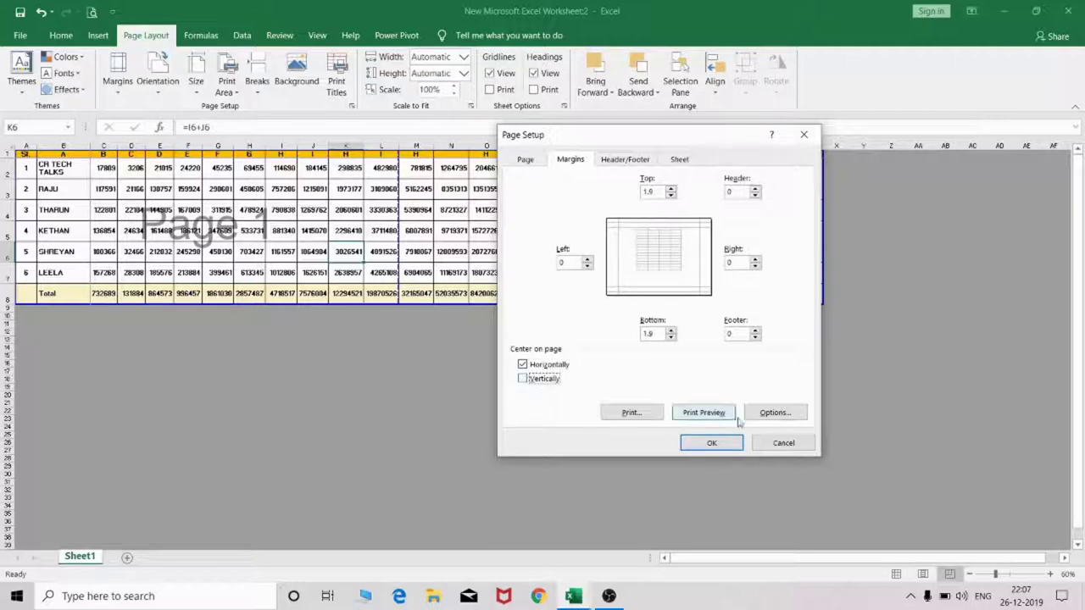
left_click(711, 444)
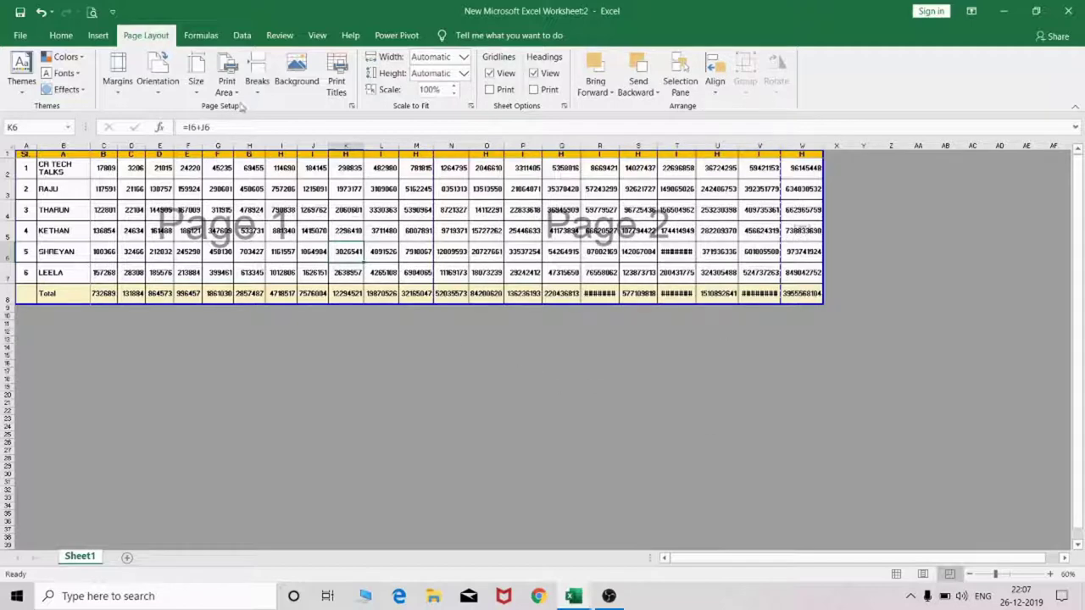
left_click(93, 13)
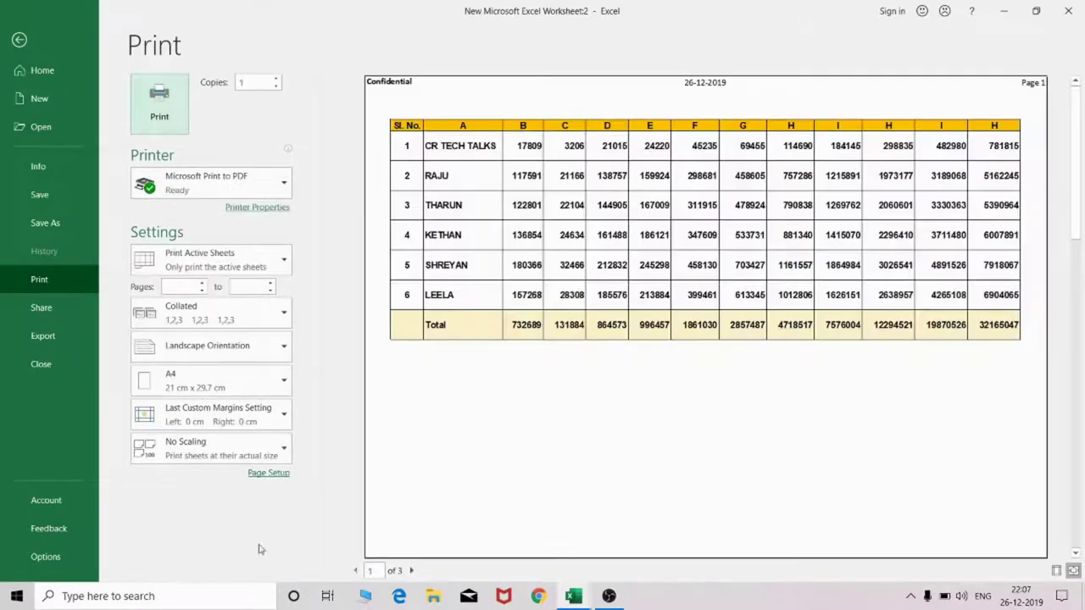
left_click(412, 571)
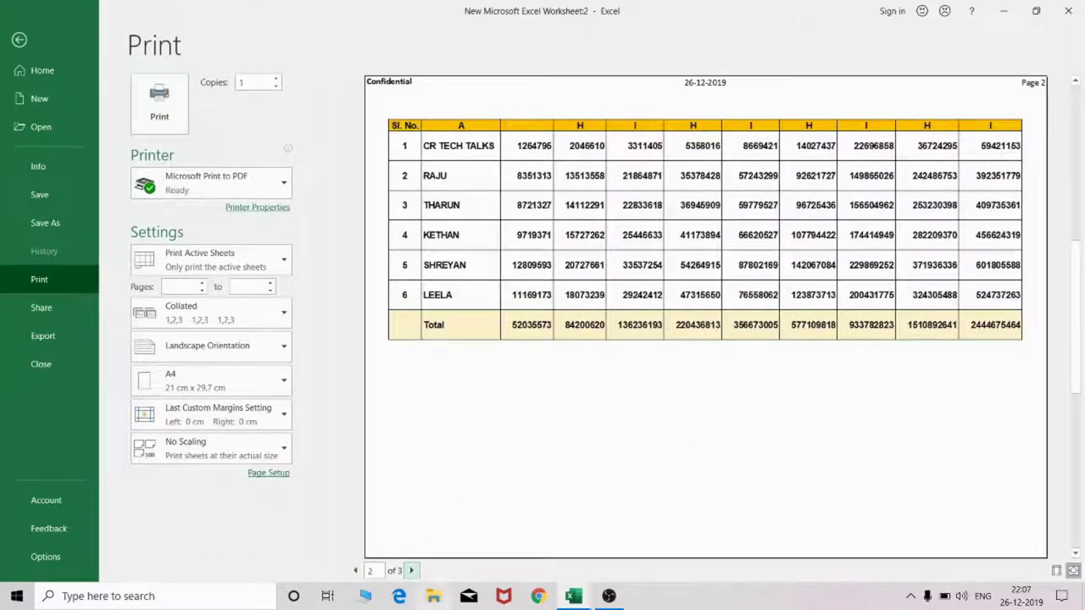
left_click(412, 571)
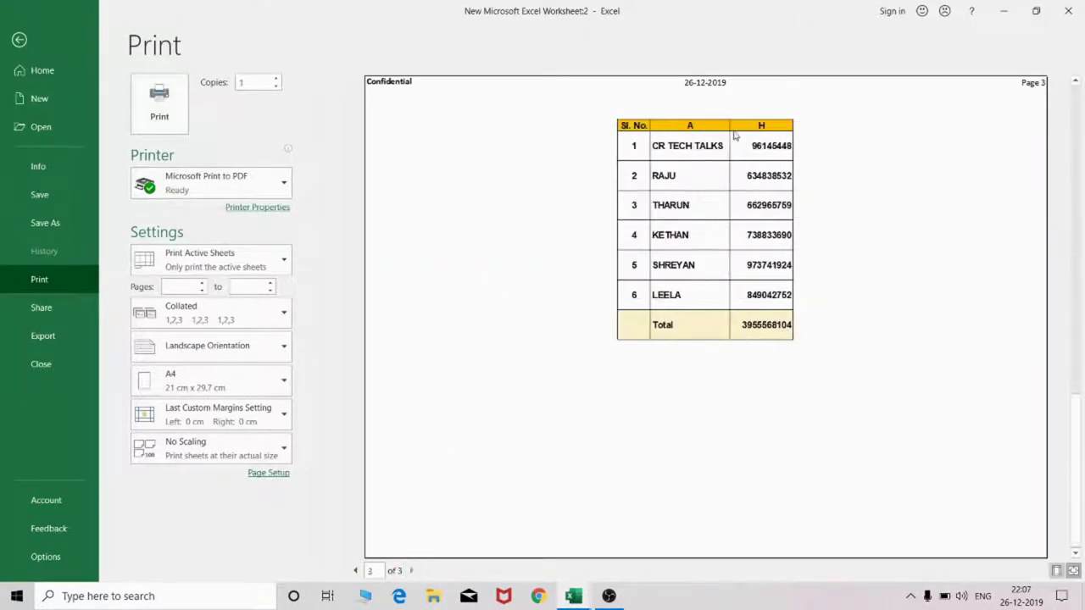
key("Escape")
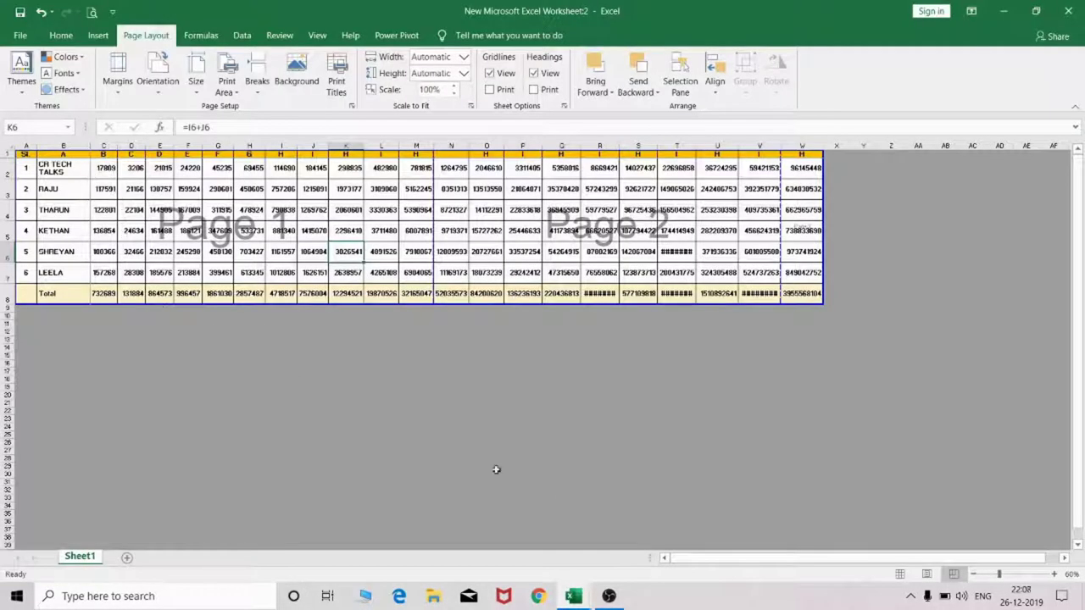
Step: Zoom the worksheet in to 80%
left_click(1053, 575)
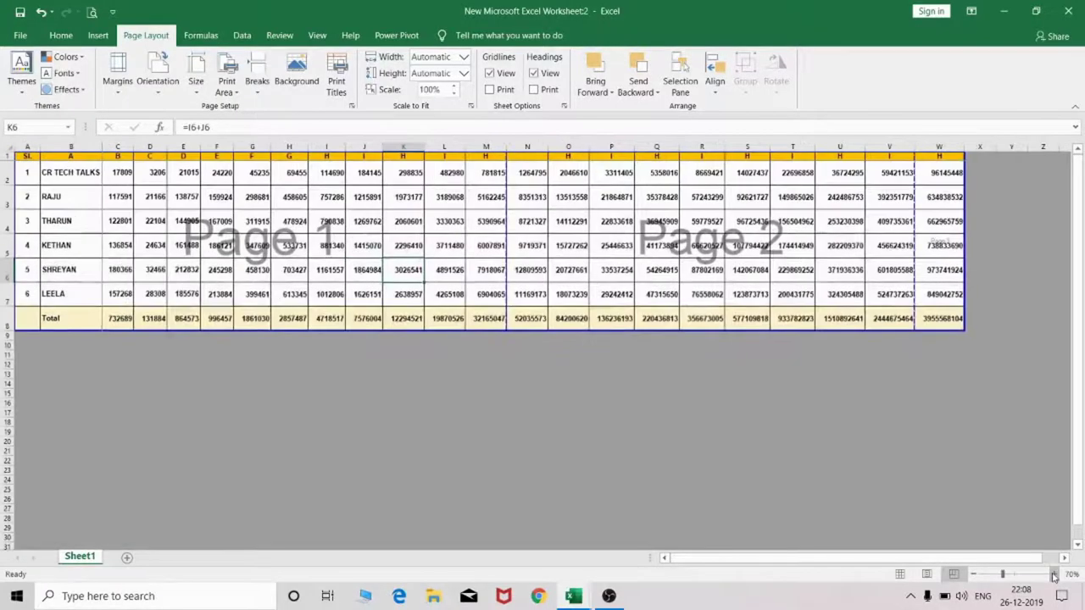
left_click(1054, 575)
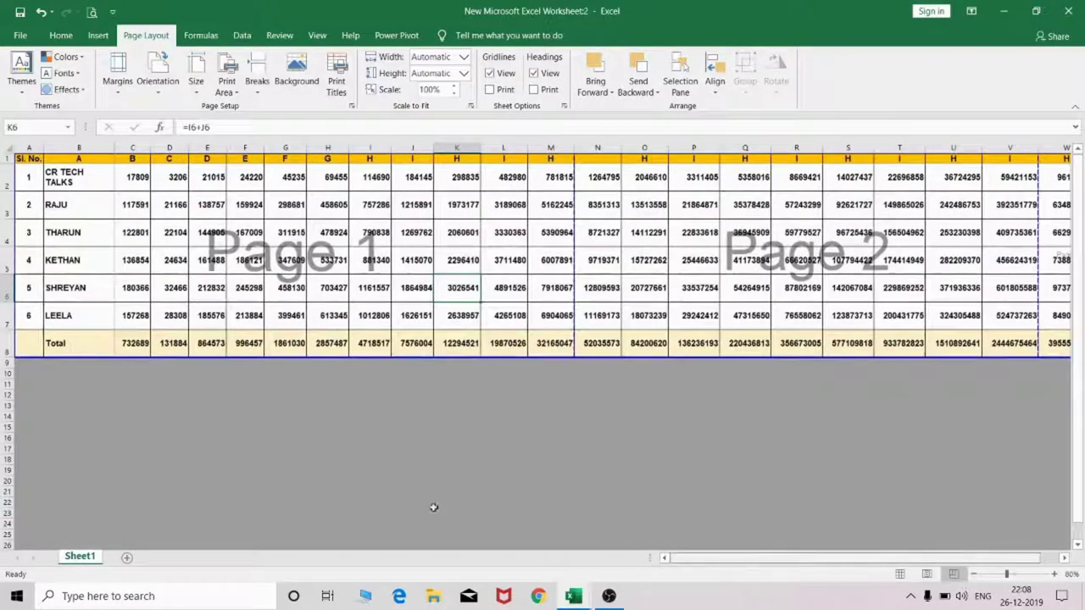
left_click(124, 147)
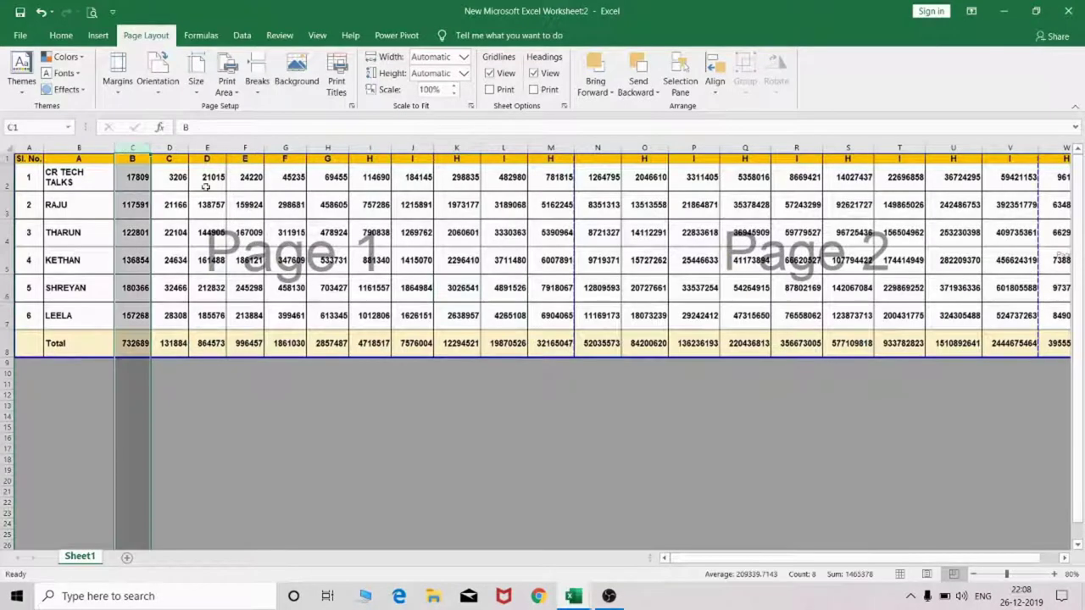
left_click(300, 349)
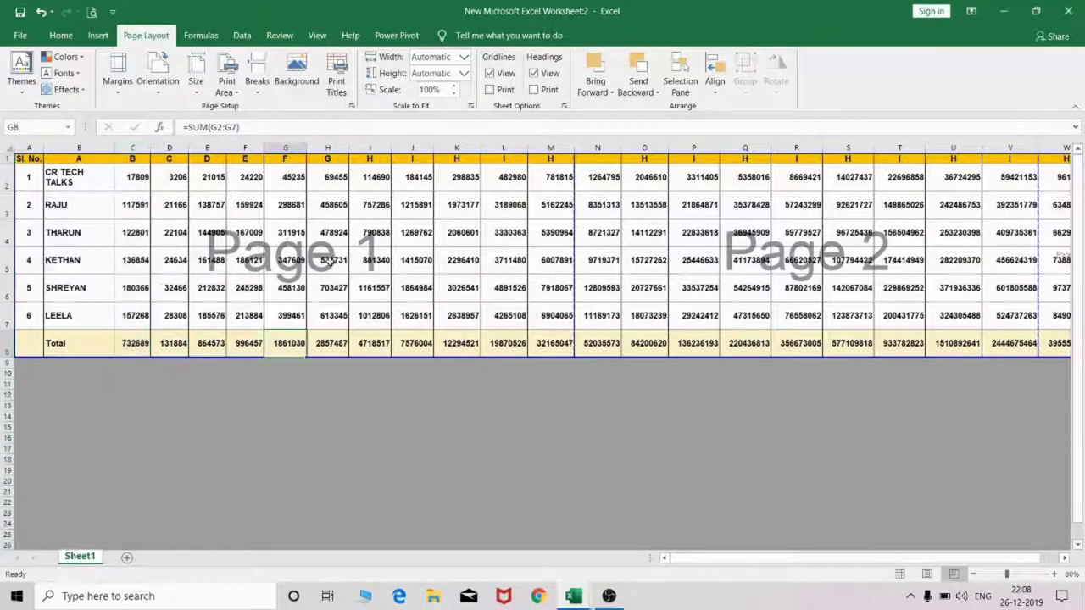
Step: AutoFit columns H, I, J and K to their numbers and open Print Preview
double_click(347, 146)
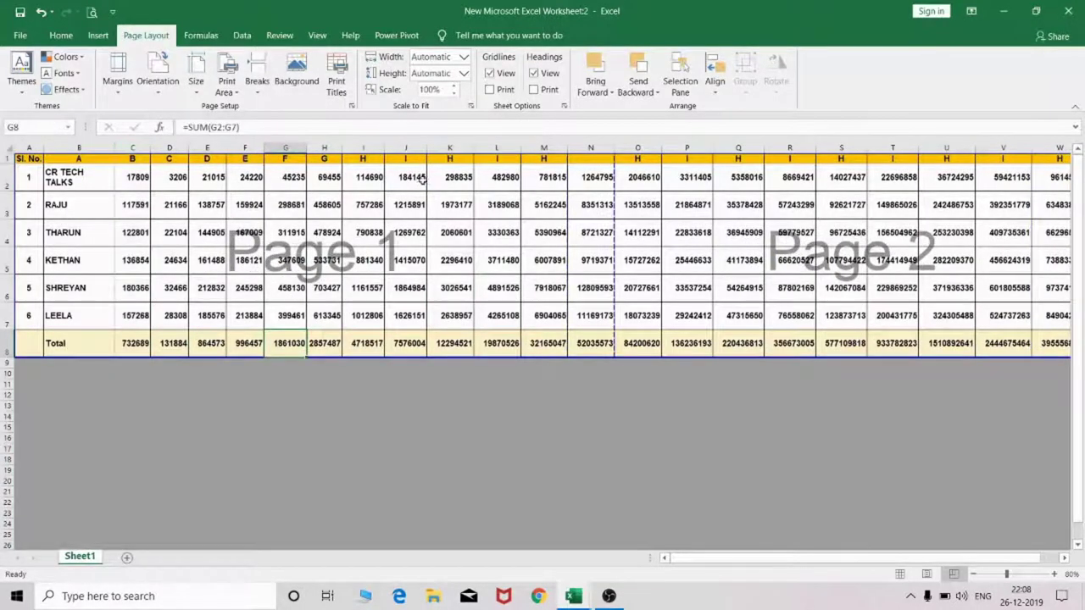
double_click(380, 149)
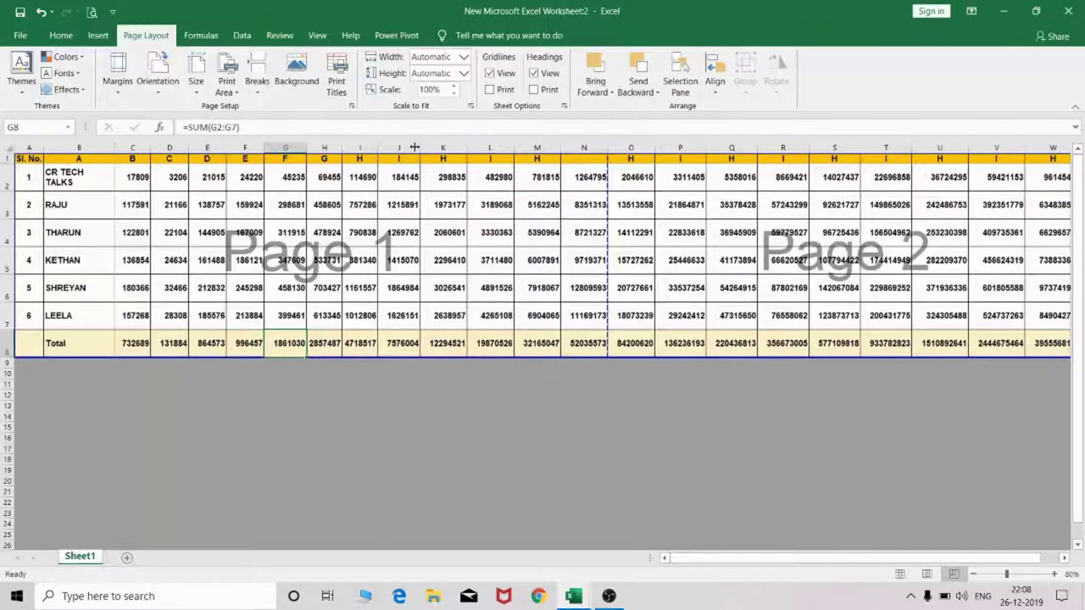
double_click(419, 148)
double_click(455, 146)
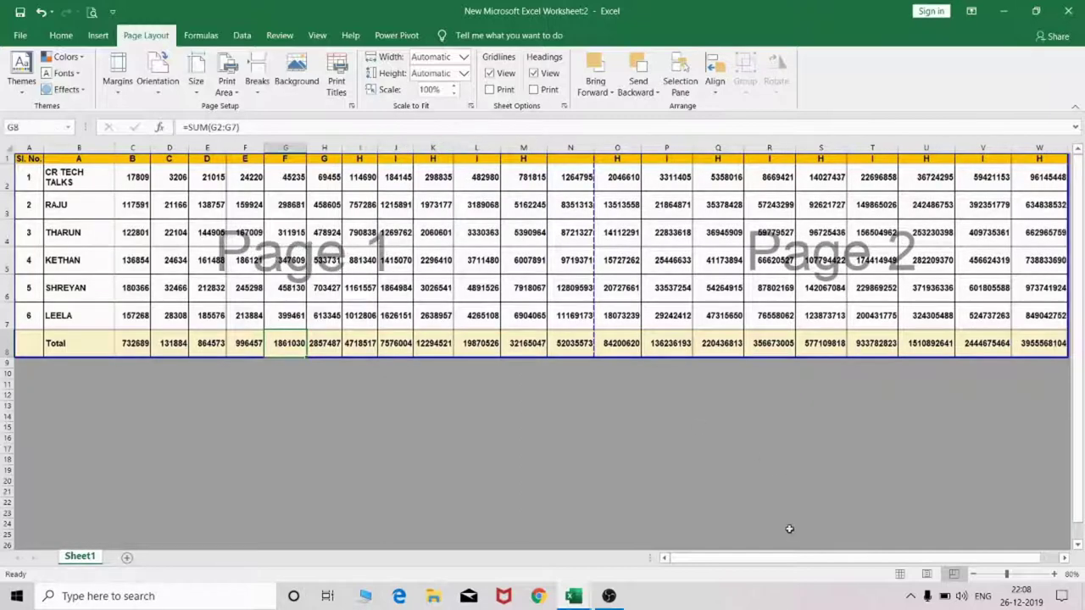
left_click_drag(790, 562, 926, 548)
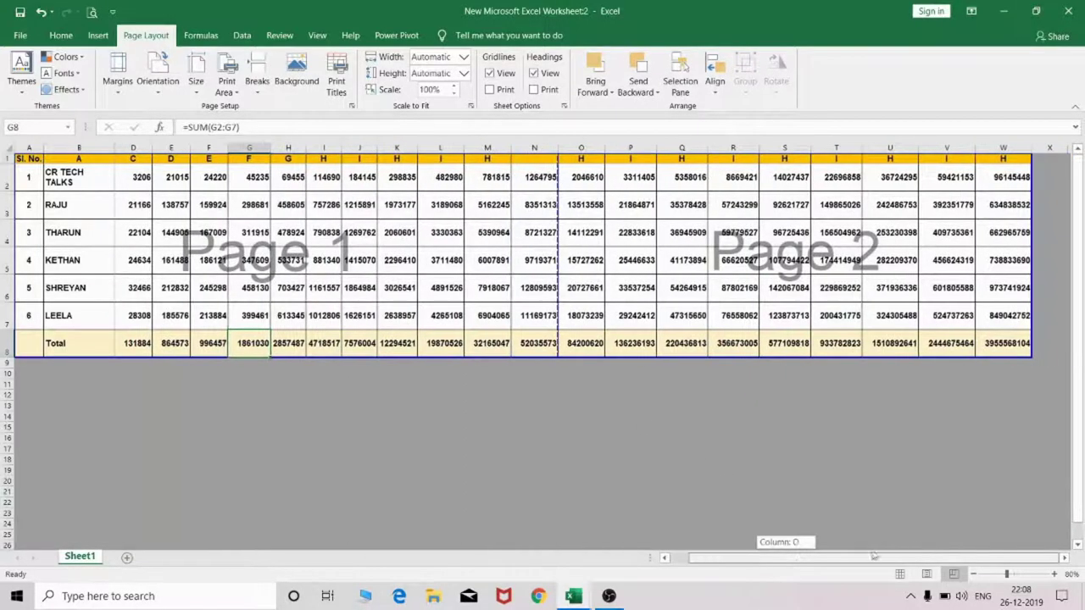
left_click(839, 288)
left_click(91, 12)
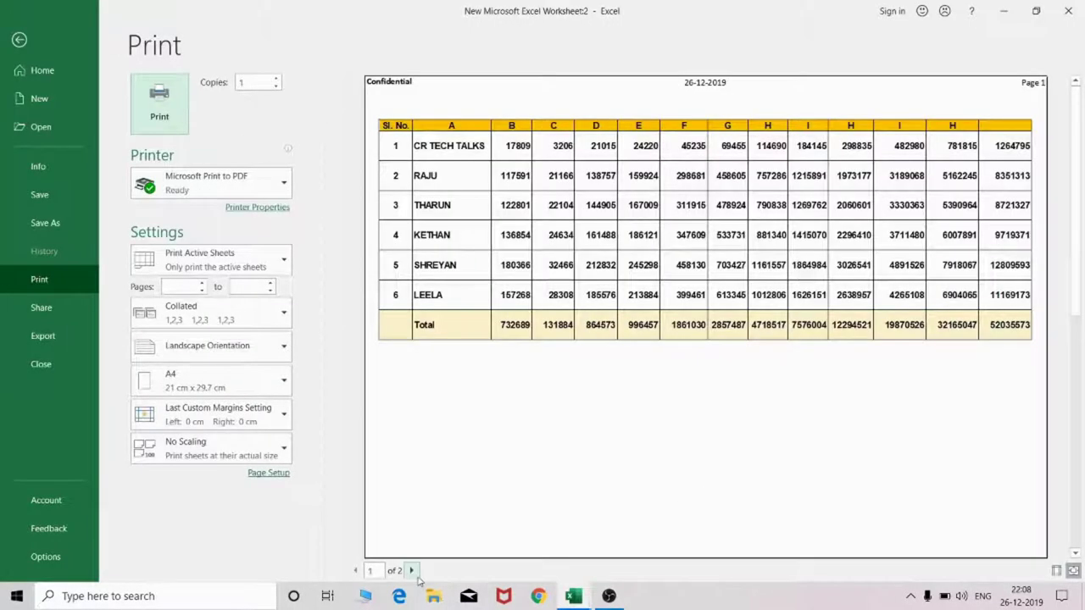
Step: View page 2 of 2, exit the preview, and cancel Page Setup unchanged
left_click(412, 571)
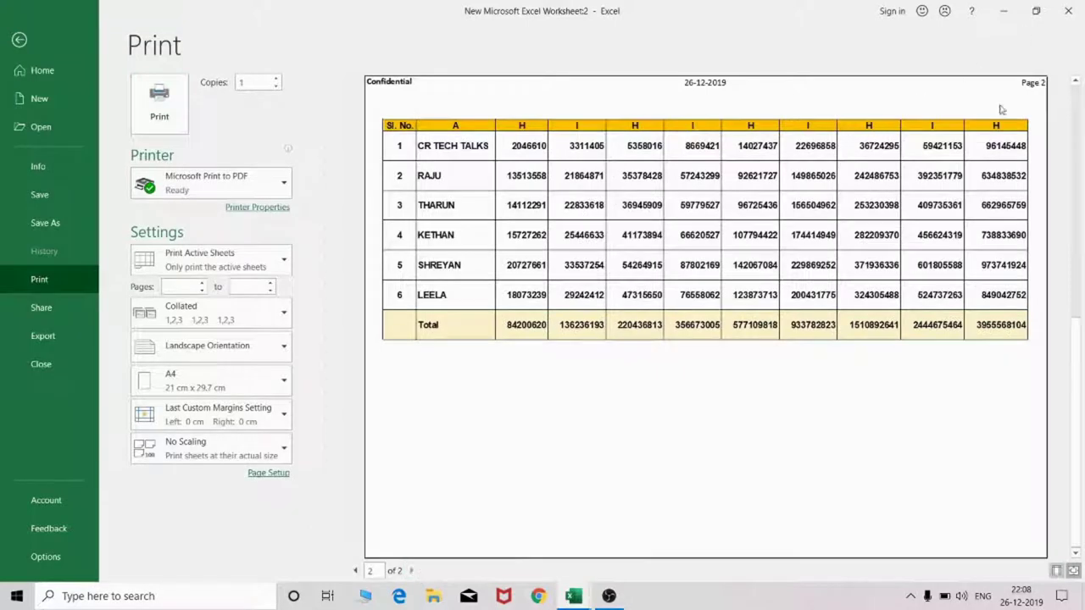
key("Escape")
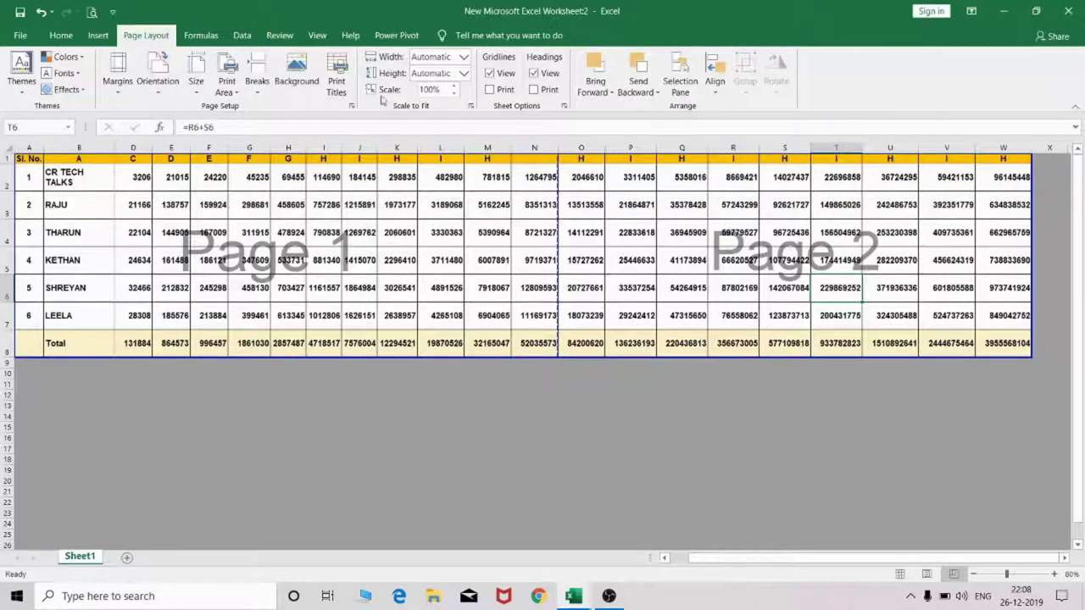
left_click(347, 84)
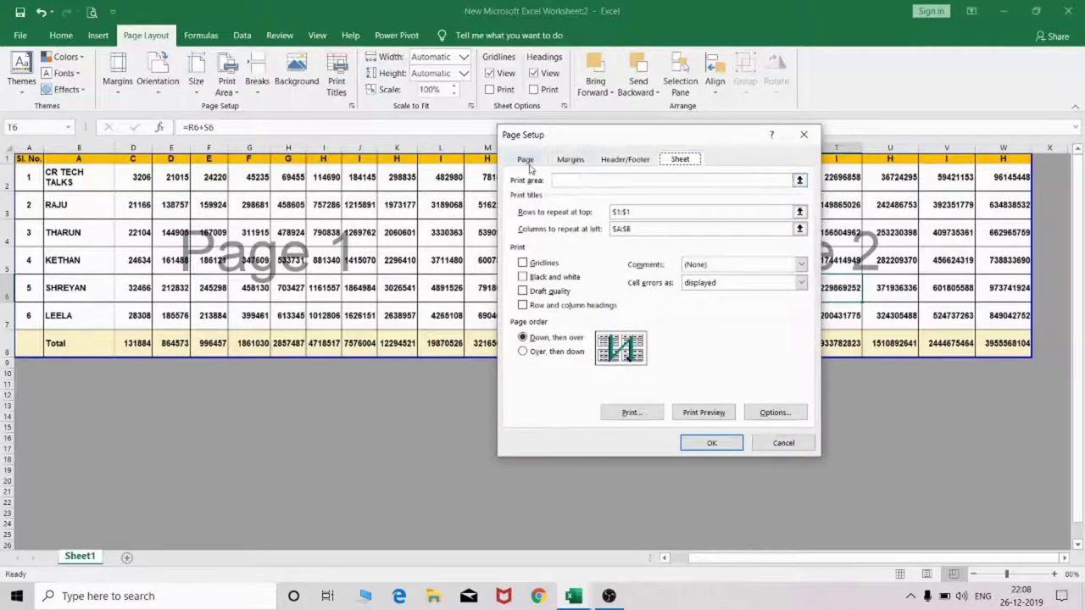
left_click(527, 160)
left_click_drag(643, 139, 217, 175)
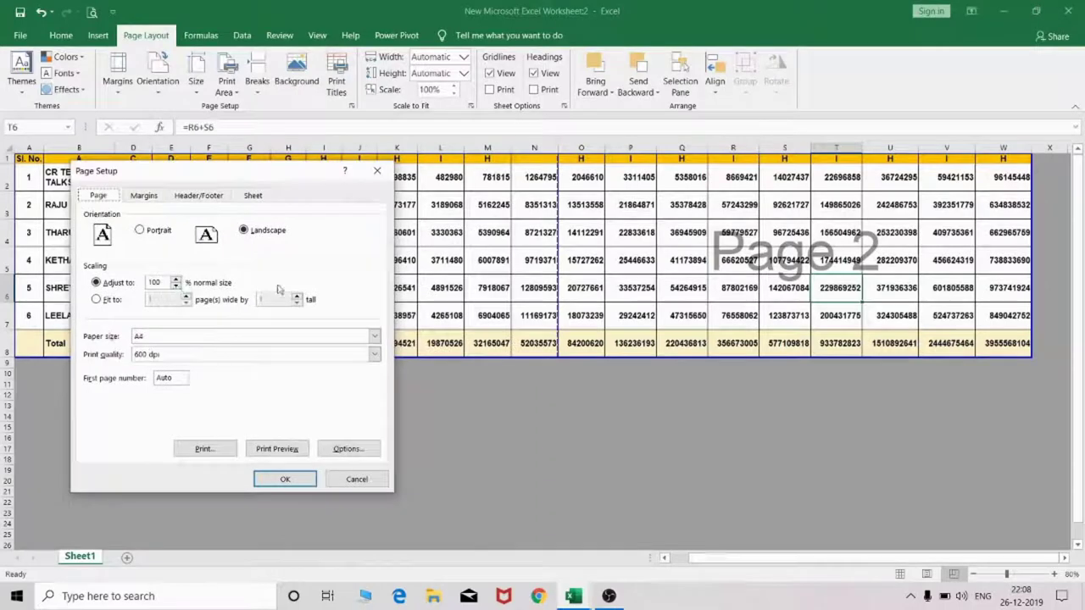
left_click(356, 479)
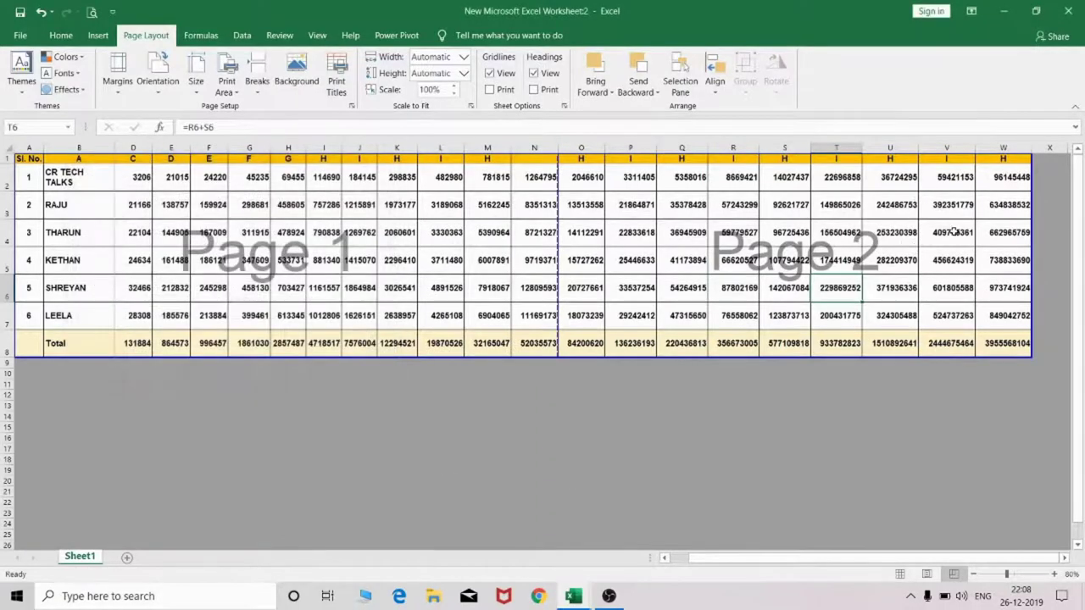
Step: Trim the filled formulas and the print area so they end at column AB
mouse_move(944, 174)
left_mouse_down()
mouse_move(1016, 339)
mouse_move(1030, 357)
mouse_move(1056, 352)
left_mouse_up()
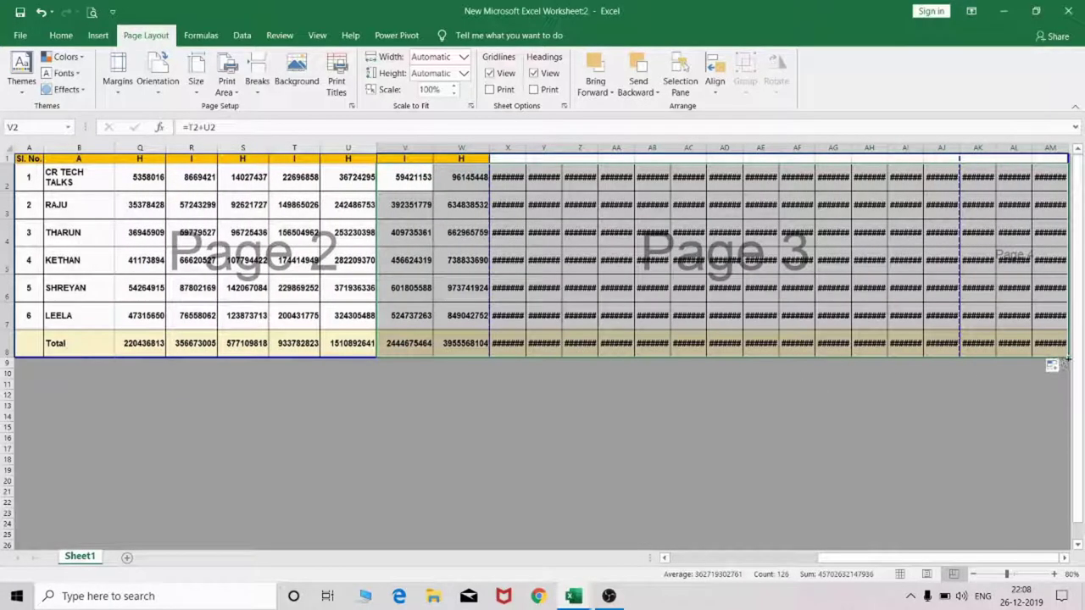
left_click_drag(1058, 364, 677, 354)
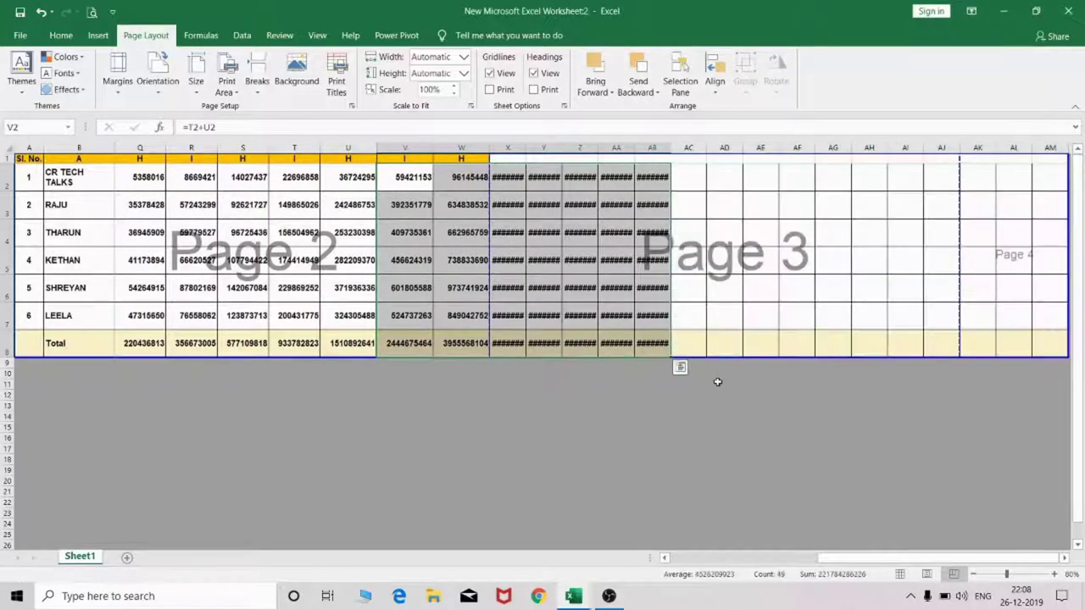
left_click(722, 384)
left_click_drag(1070, 234, 670, 234)
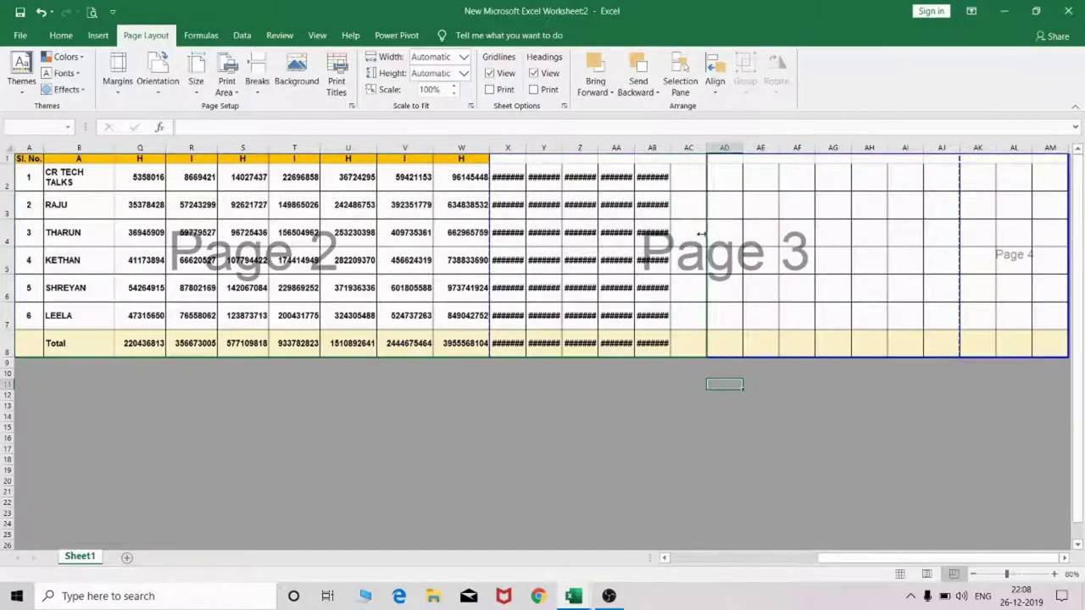
left_click(579, 232)
Step: Widen columns X to AB to show full totals, then open Page Setup
left_click_drag(508, 147, 637, 145)
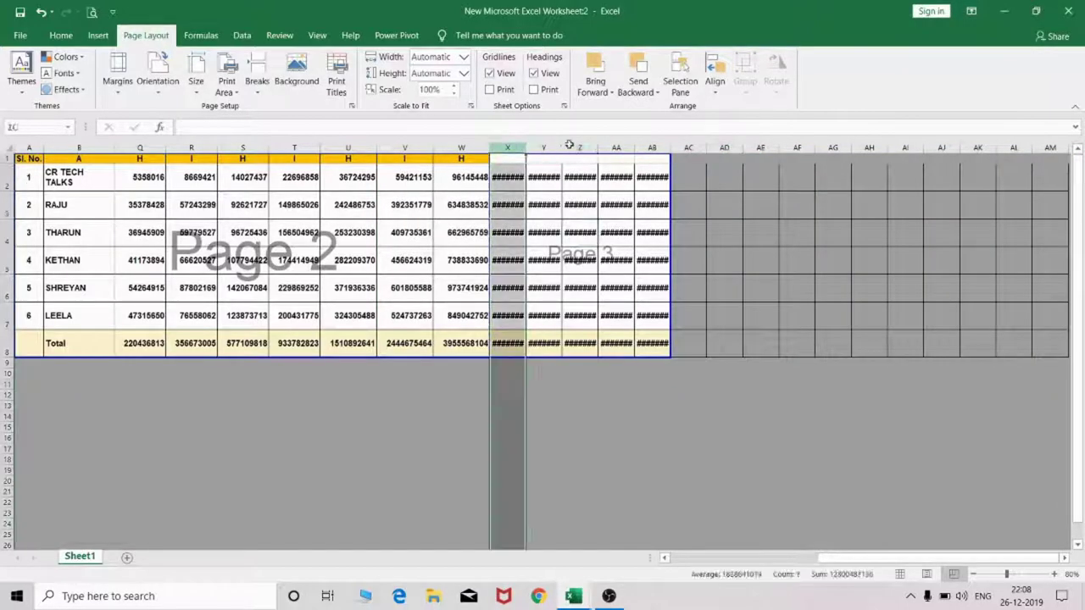
double_click(635, 146)
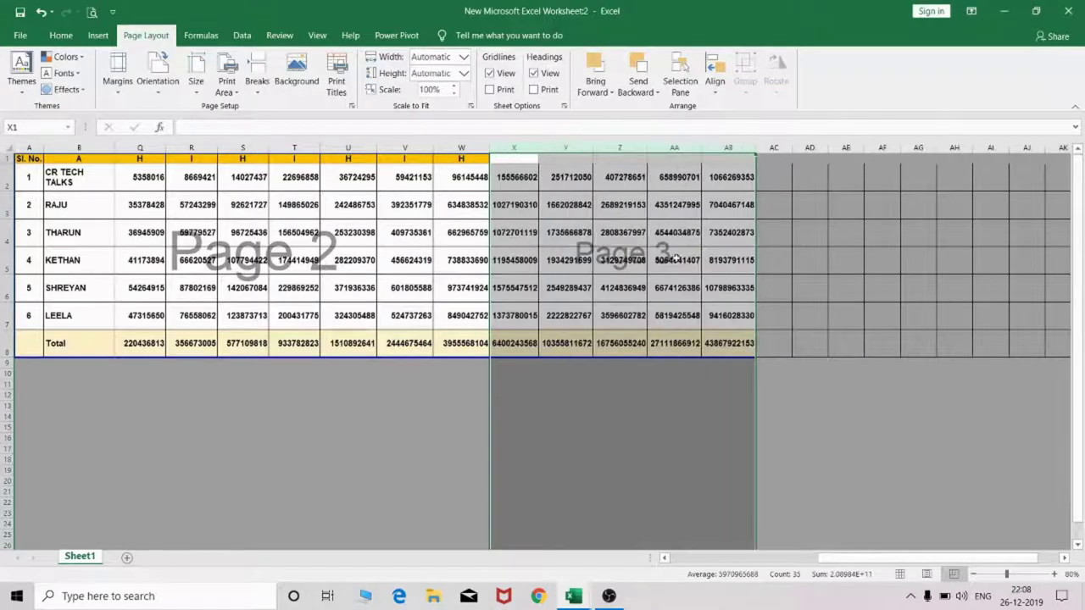
left_click_drag(839, 559, 778, 564)
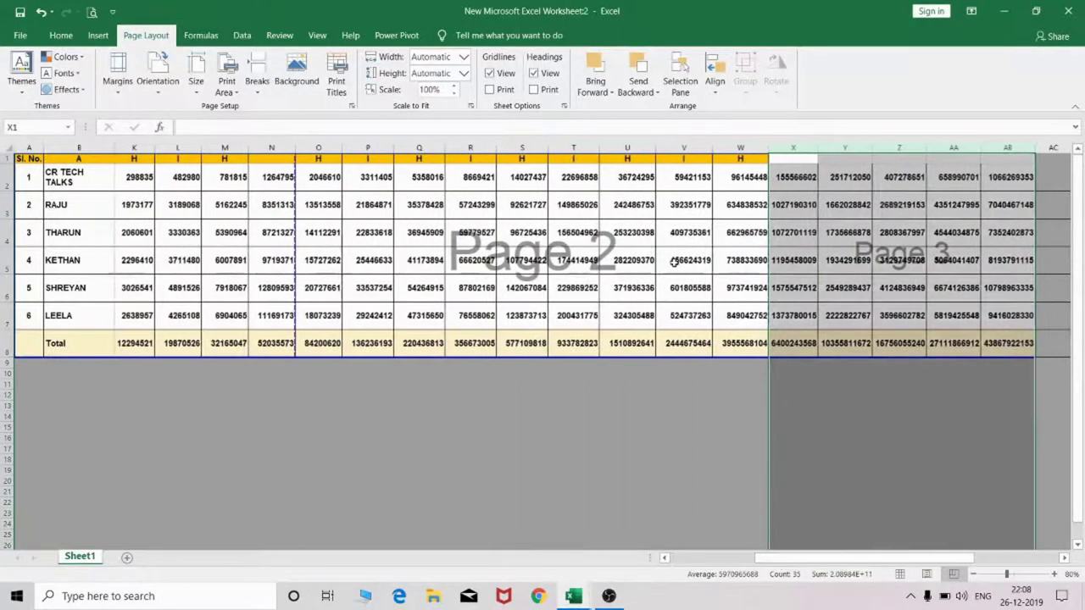
left_click(685, 260)
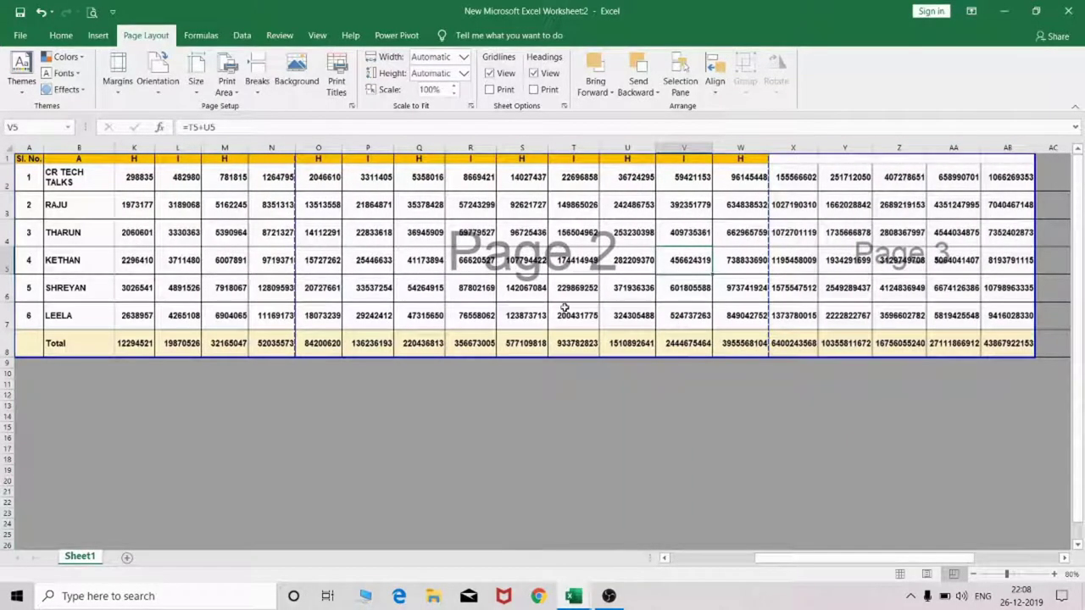
left_click(336, 77)
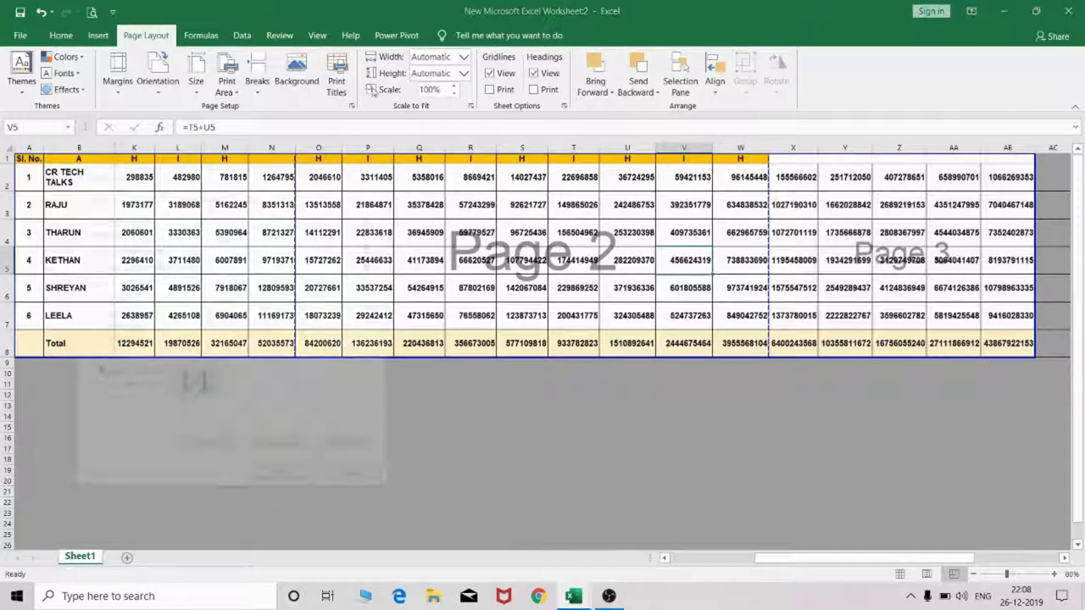
Step: On the Page tab, set Adjust to 75% of normal size and apply it
left_click(99, 194)
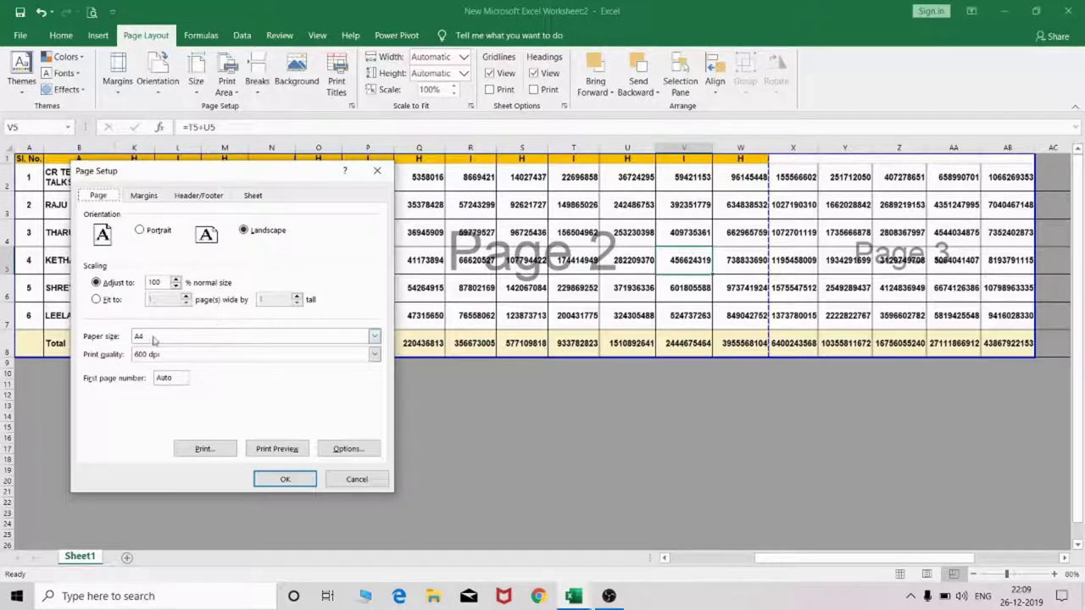
left_click(176, 286)
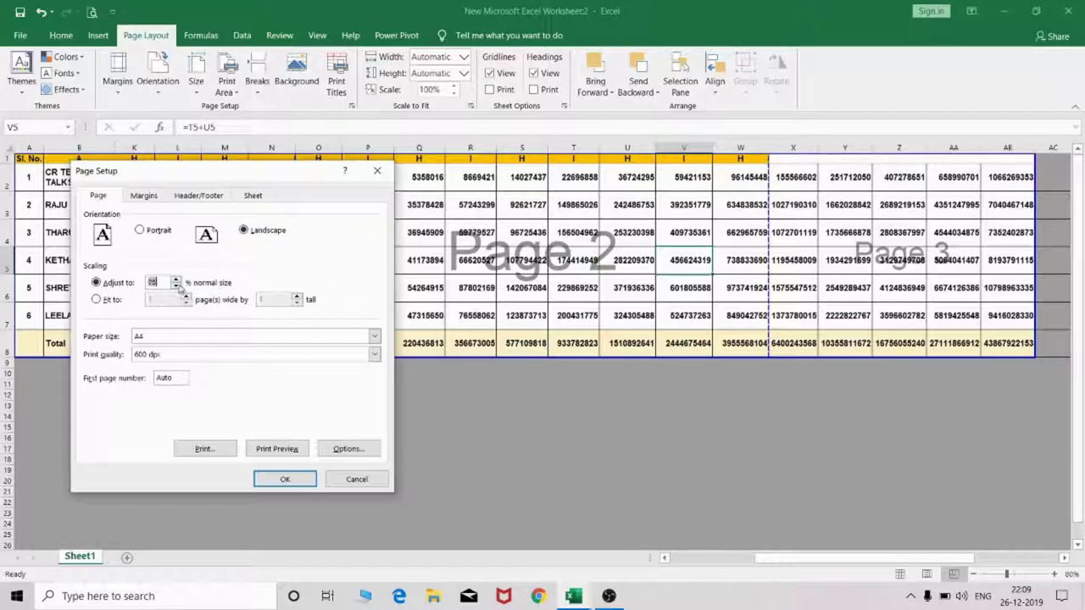
left_click(176, 287)
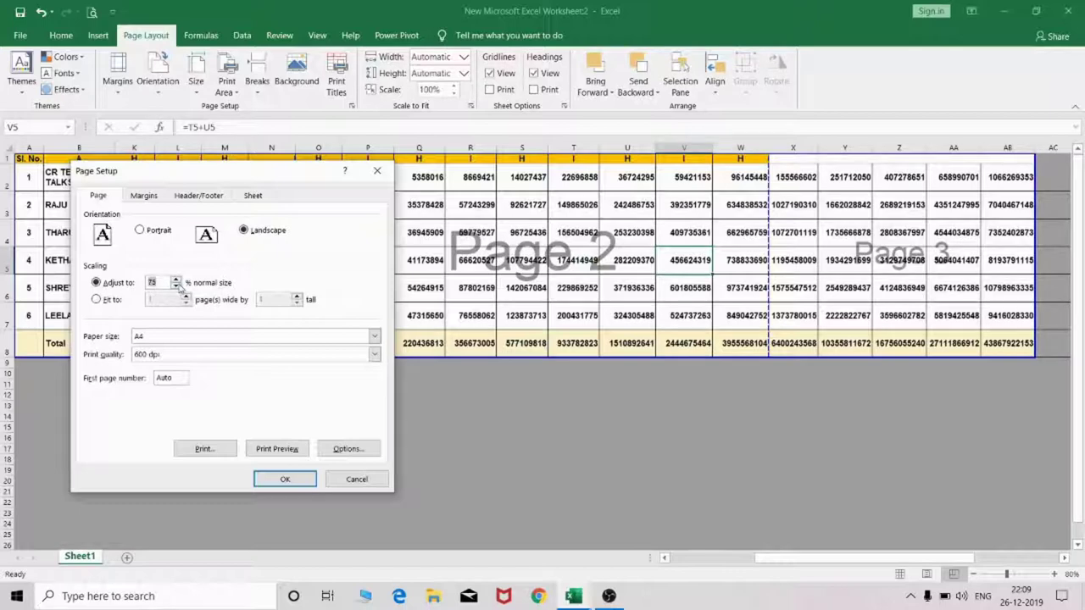
left_click(269, 481)
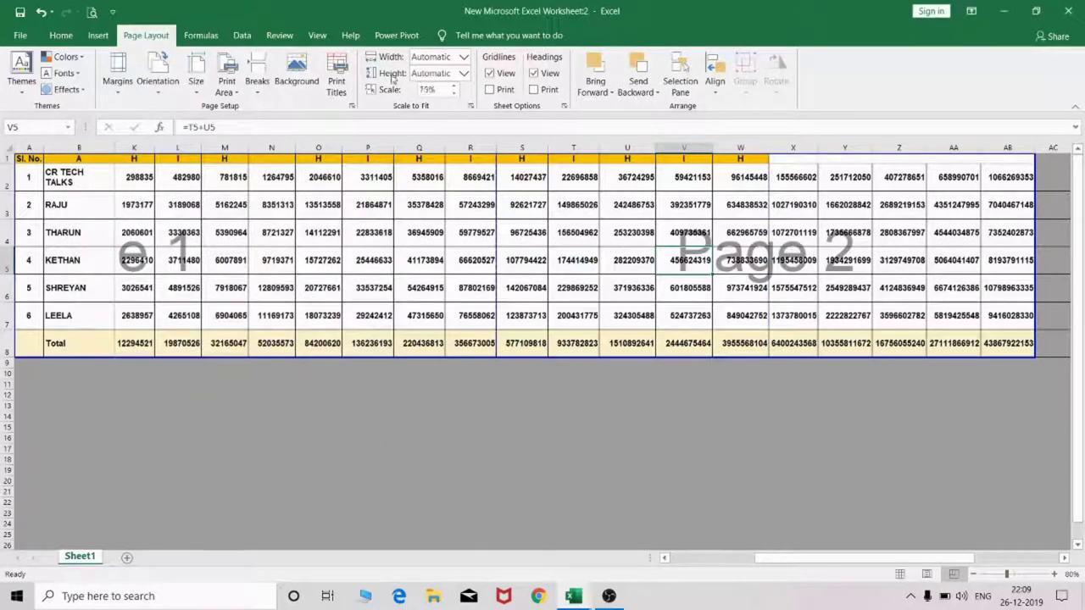
Step: Try Scale values of 65%, 55%, 70% and 85%, settling on 80%
left_click(454, 95)
left_click(455, 95)
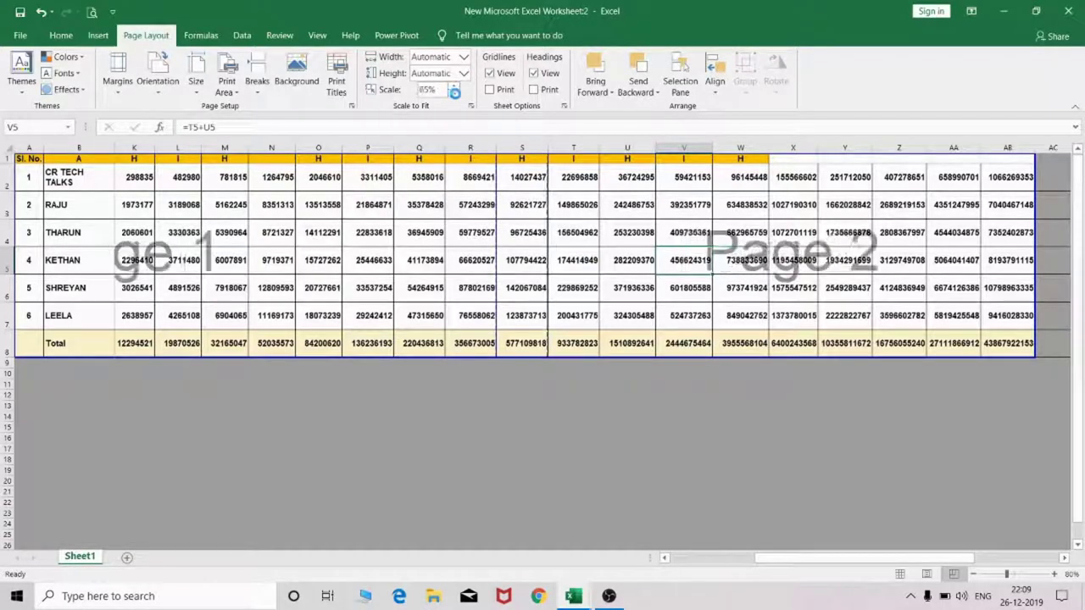
left_click(455, 94)
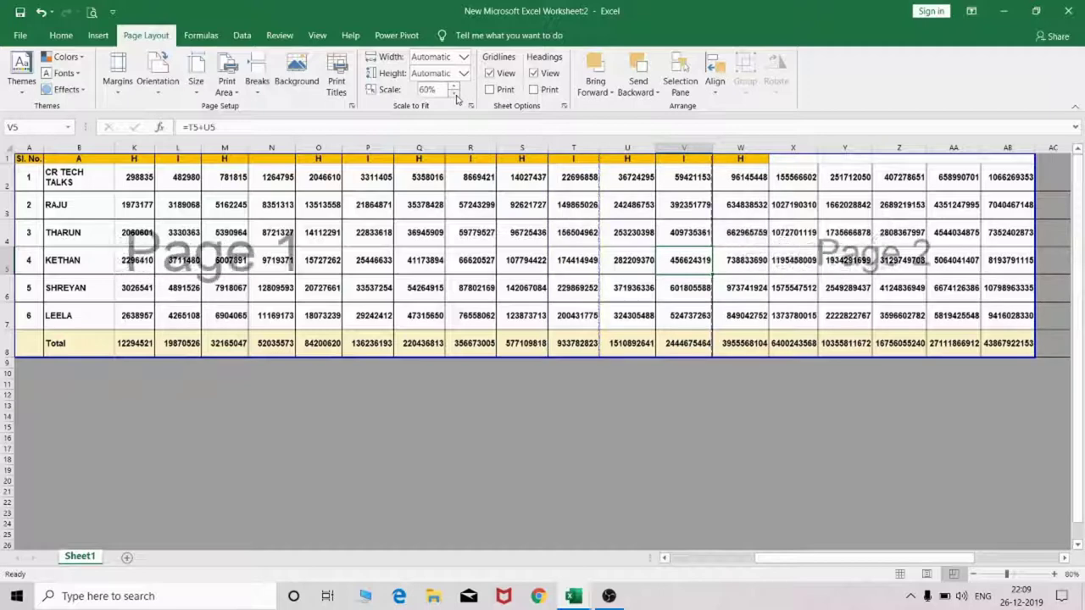
left_click(456, 95)
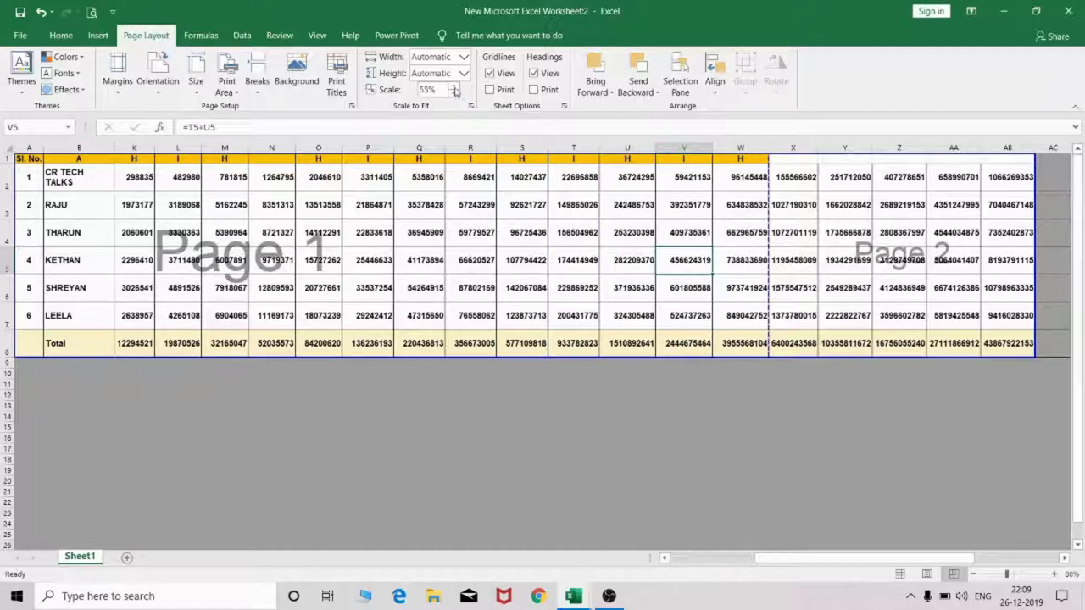
left_click(454, 87)
left_click(454, 86)
left_click(455, 87)
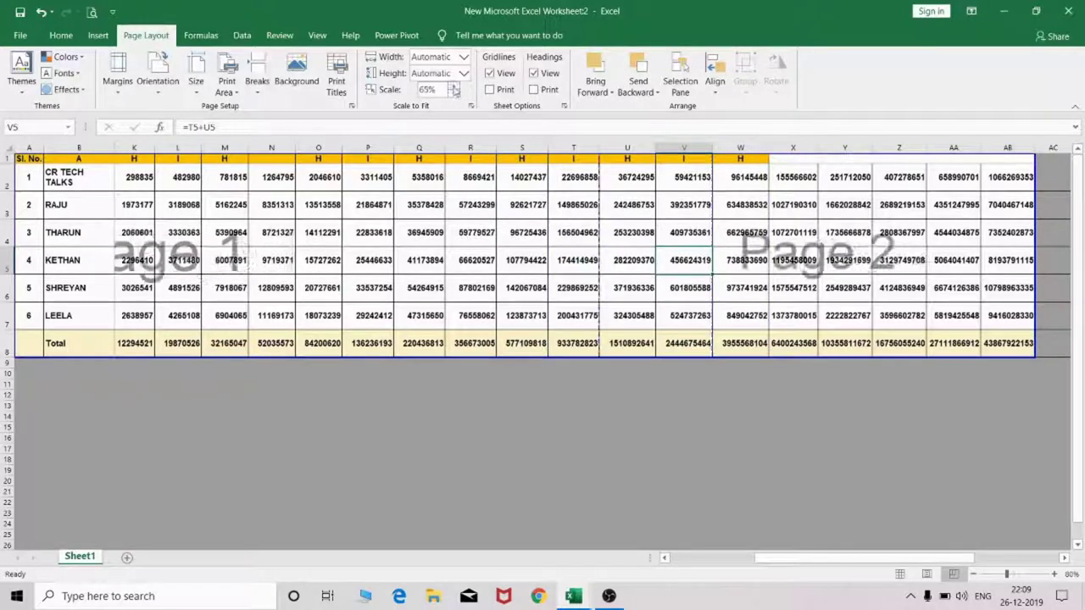
left_click(454, 87)
left_click(455, 86)
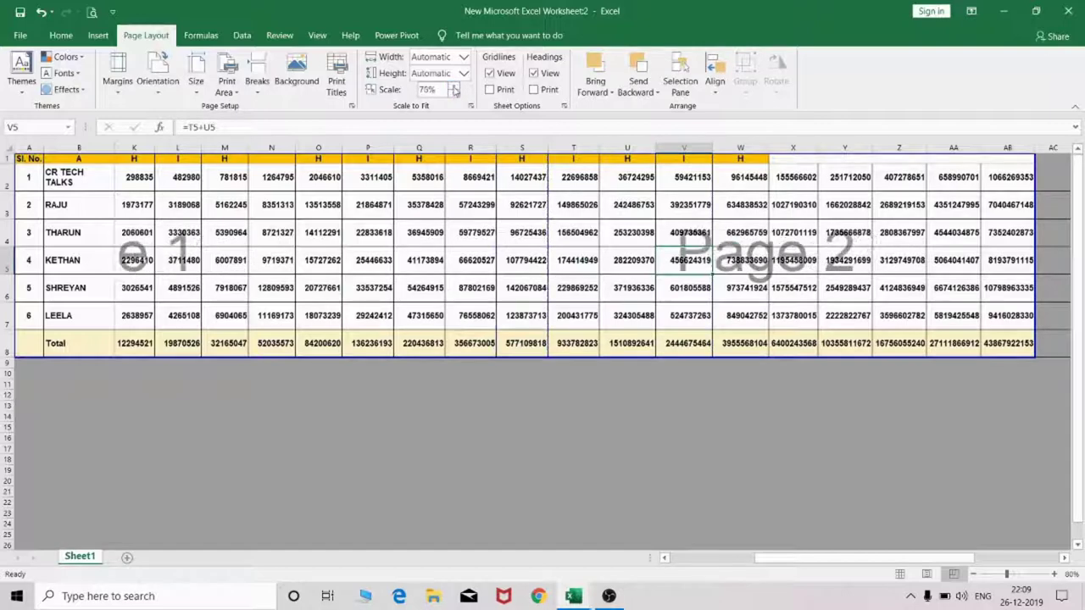
left_click(454, 87)
left_click(455, 89)
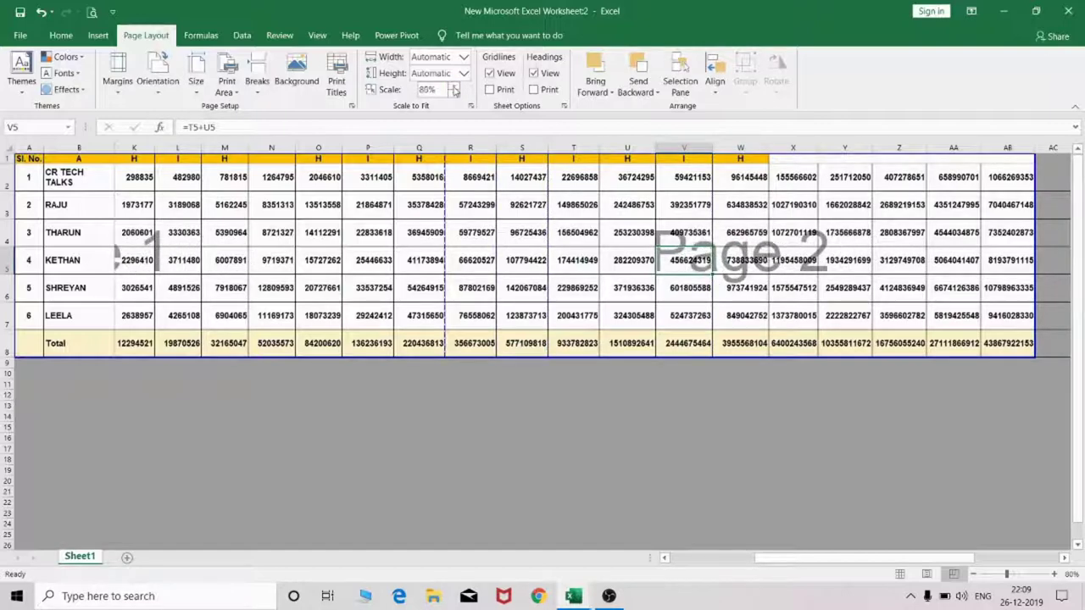
left_click(454, 93)
left_click_drag(791, 558, 706, 559)
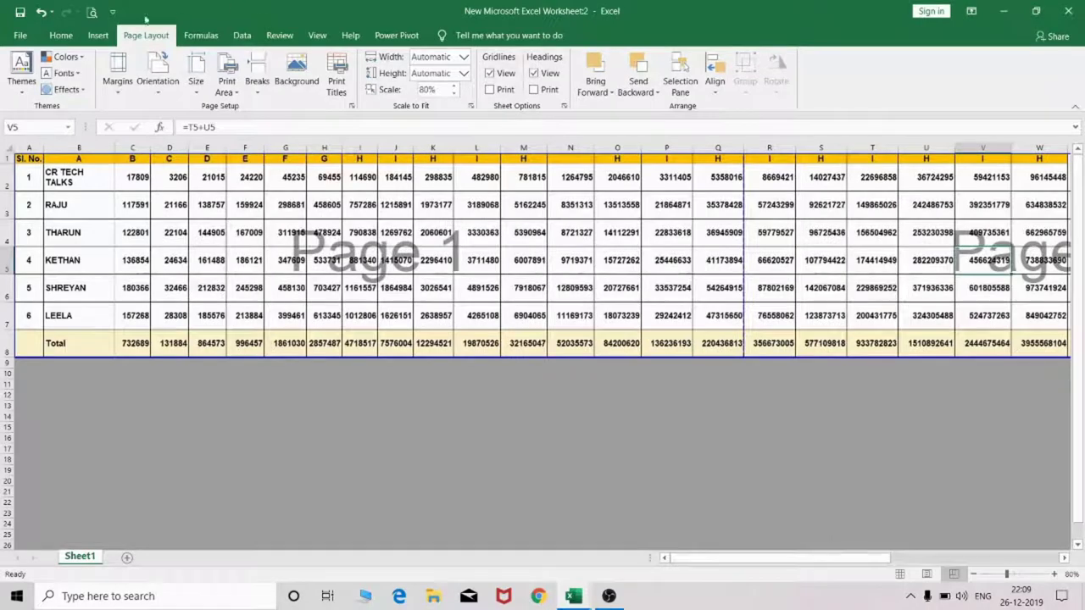
left_click(92, 12)
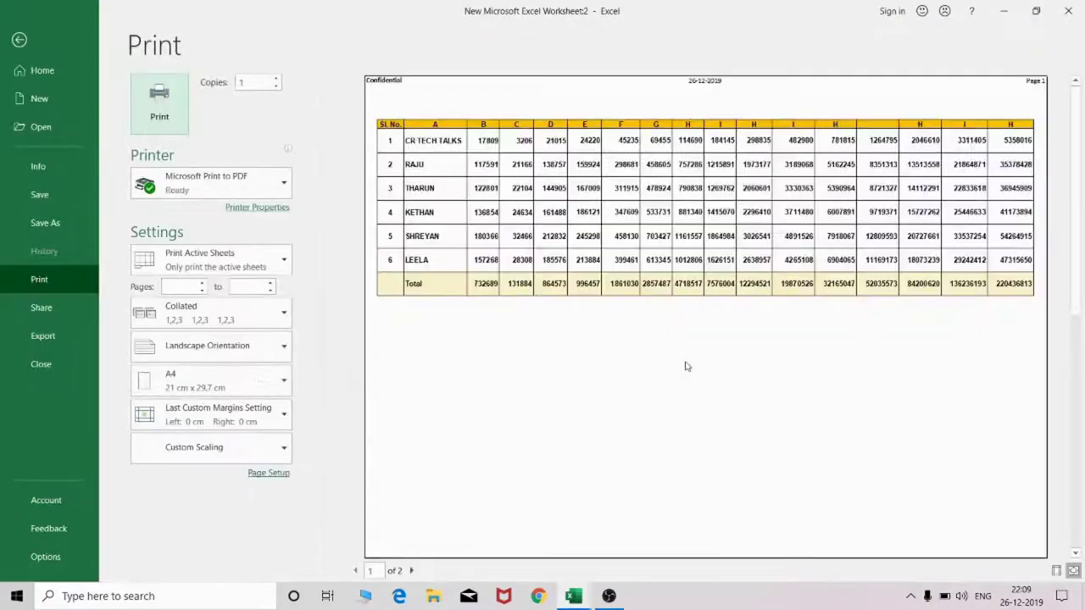
left_click(411, 570)
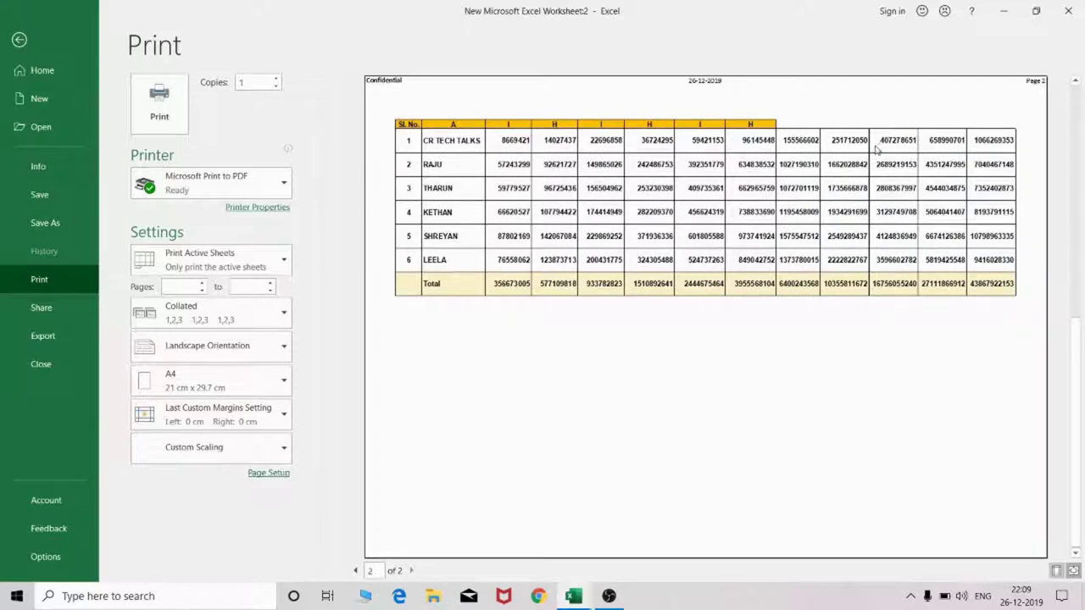
key("Escape")
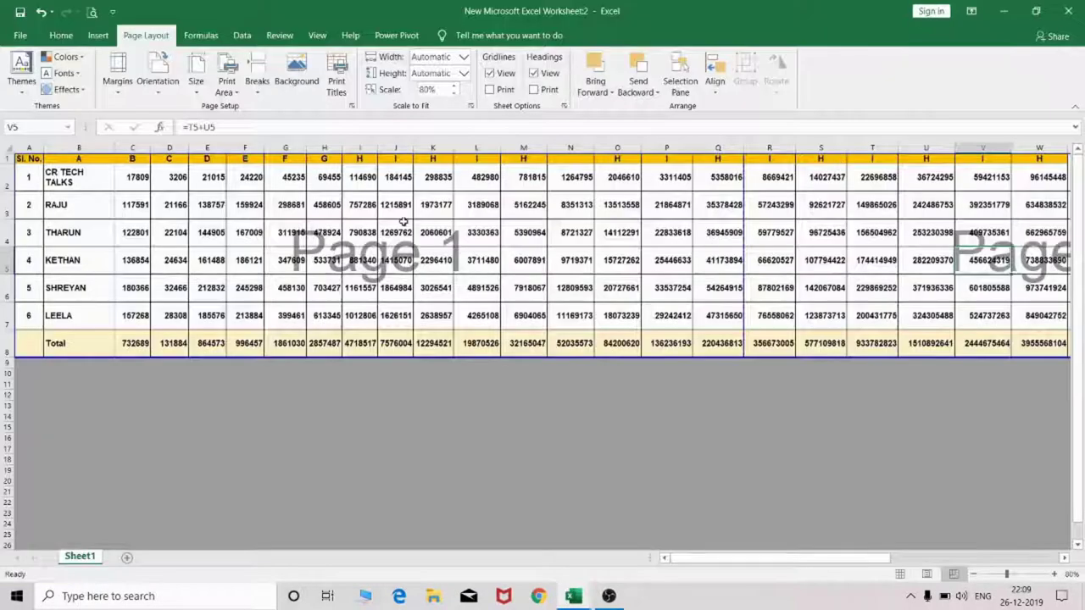
Step: In Page Setup, set top and bottom margins to 1.9, sides to 0, and centre horizontally
left_click(351, 107)
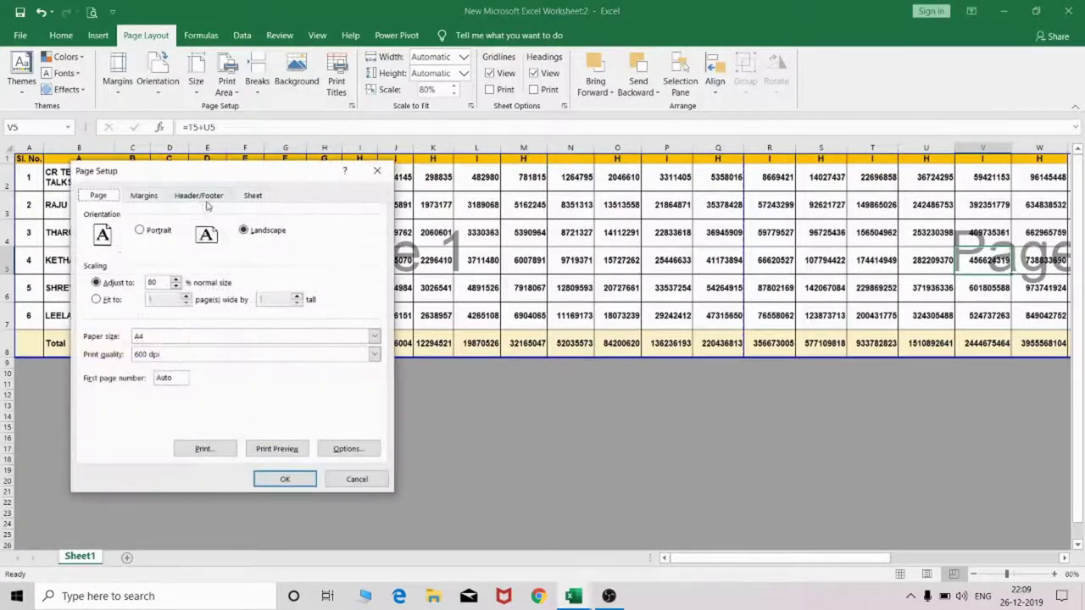
left_click(144, 196)
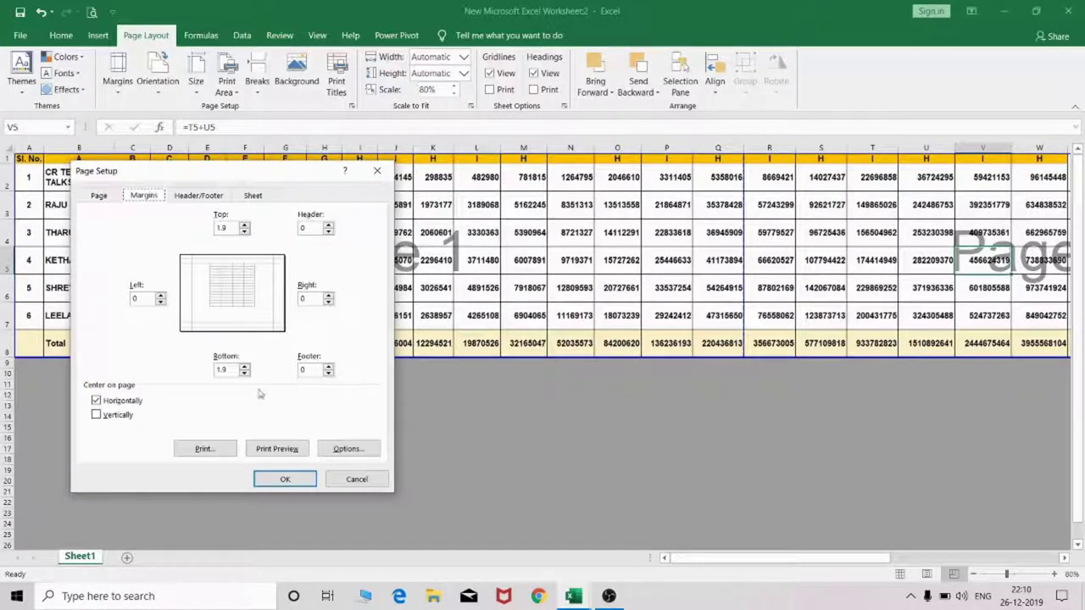
left_click(267, 480)
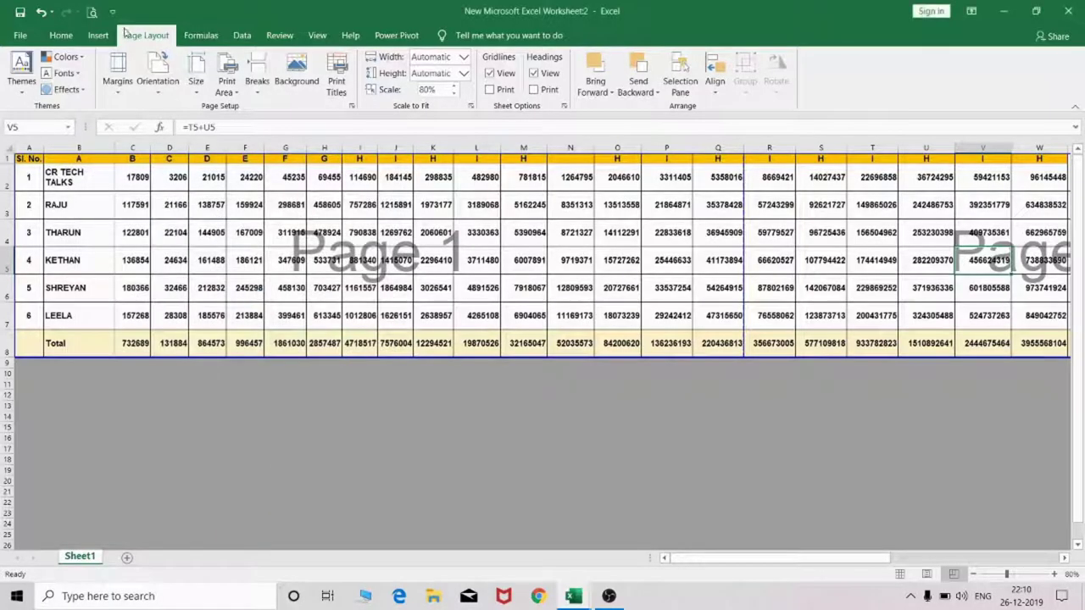
left_click(91, 11)
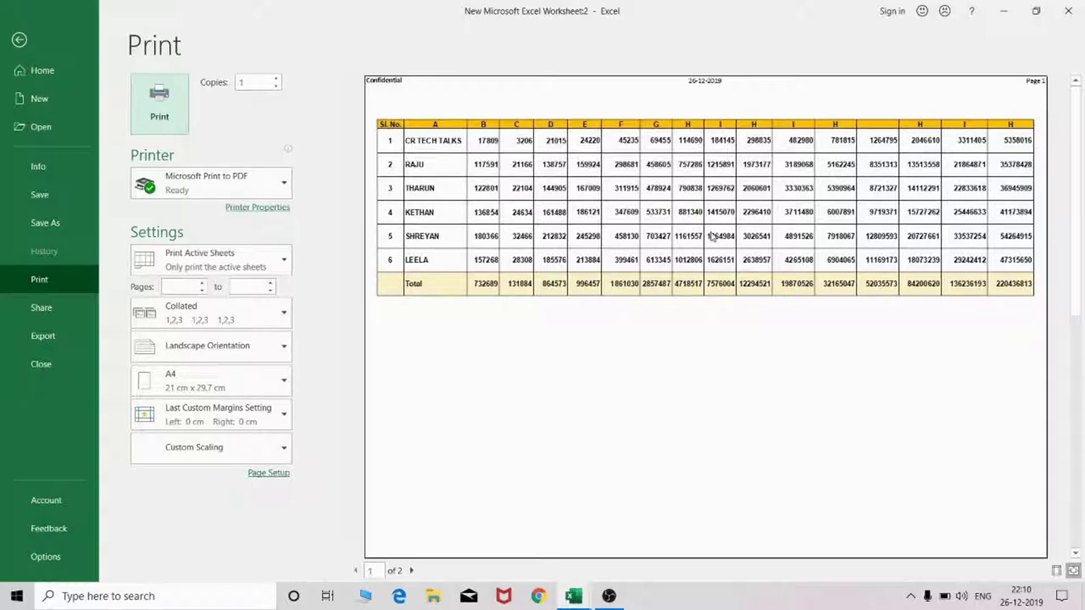
key("Escape")
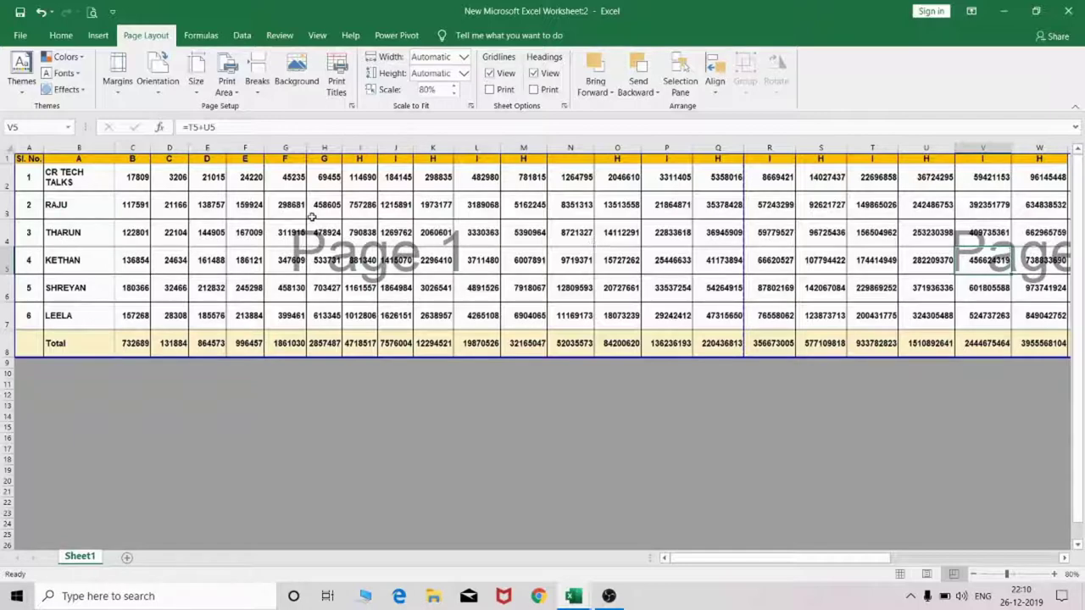
Step: Change the Confidential page header to (none) and preview the printout
left_click(334, 78)
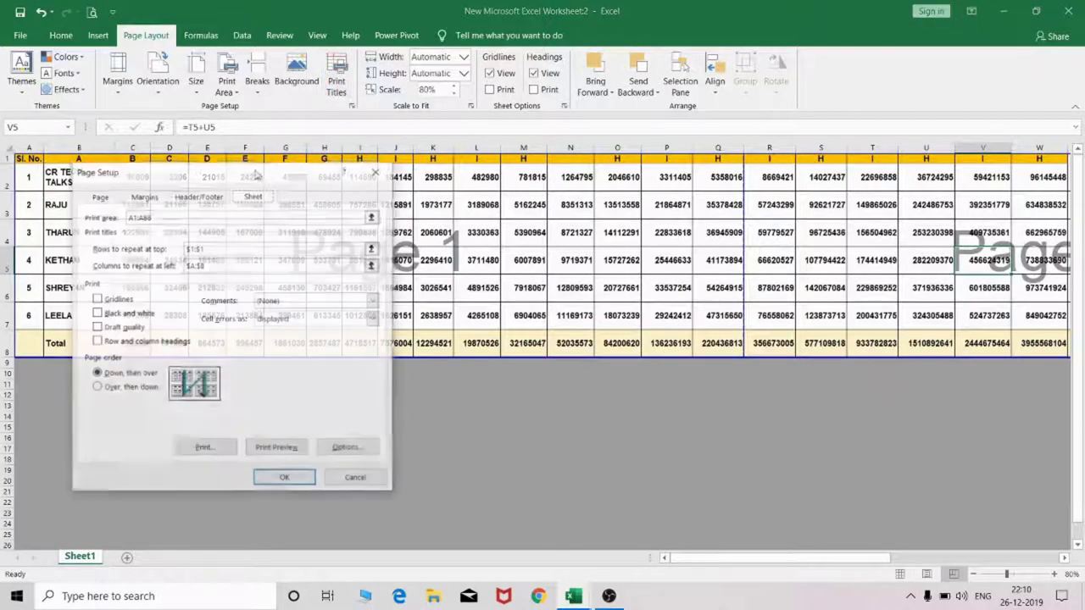
left_click(143, 196)
left_click(99, 196)
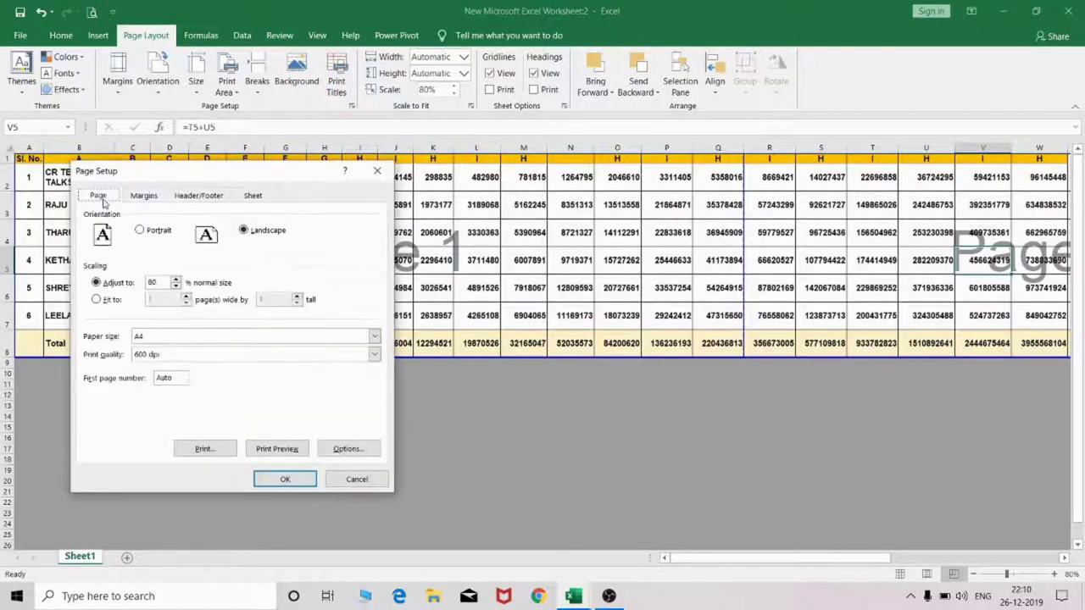
left_click(190, 196)
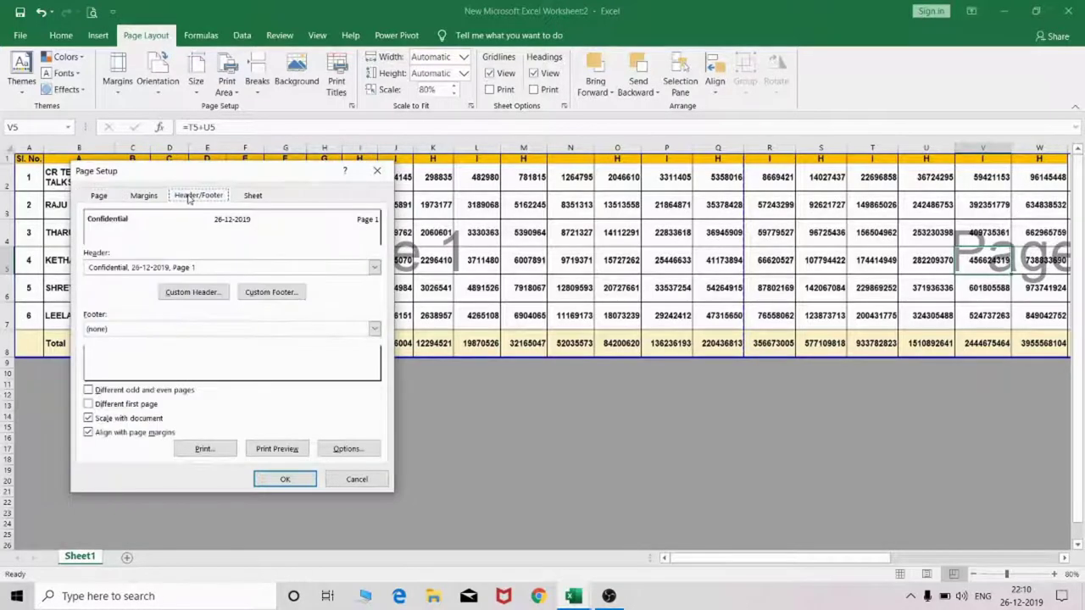
left_click_drag(266, 180, 469, 129)
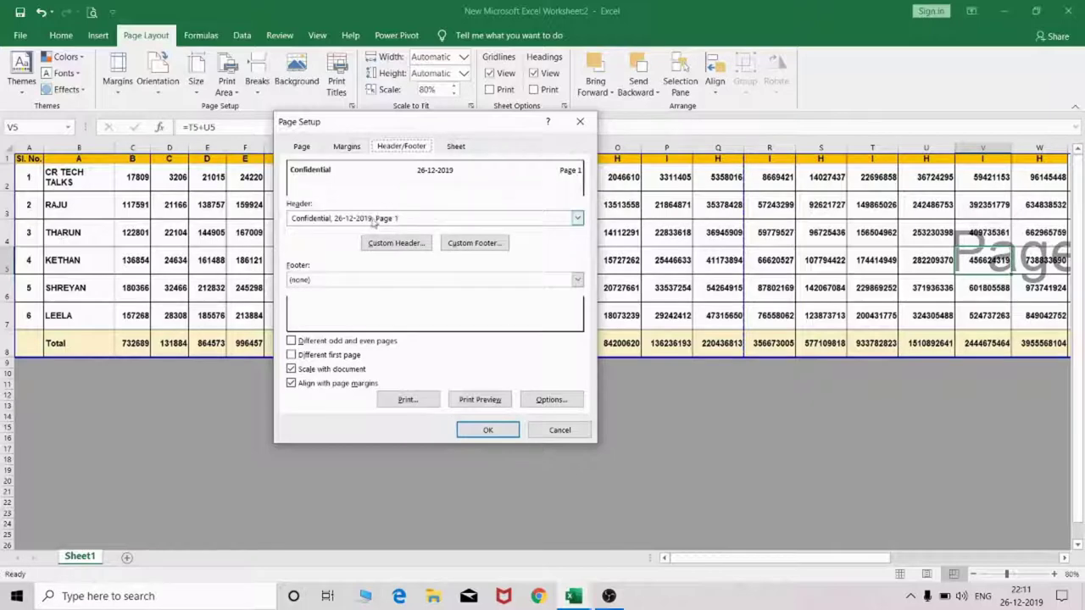
left_click(373, 219)
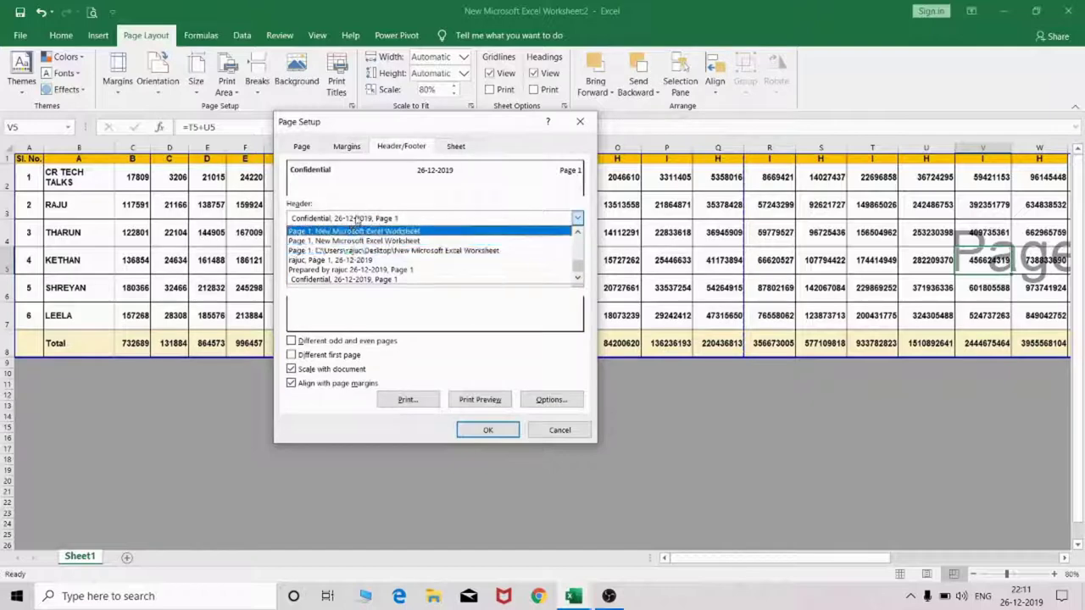
scroll(303, 240, "up", 3)
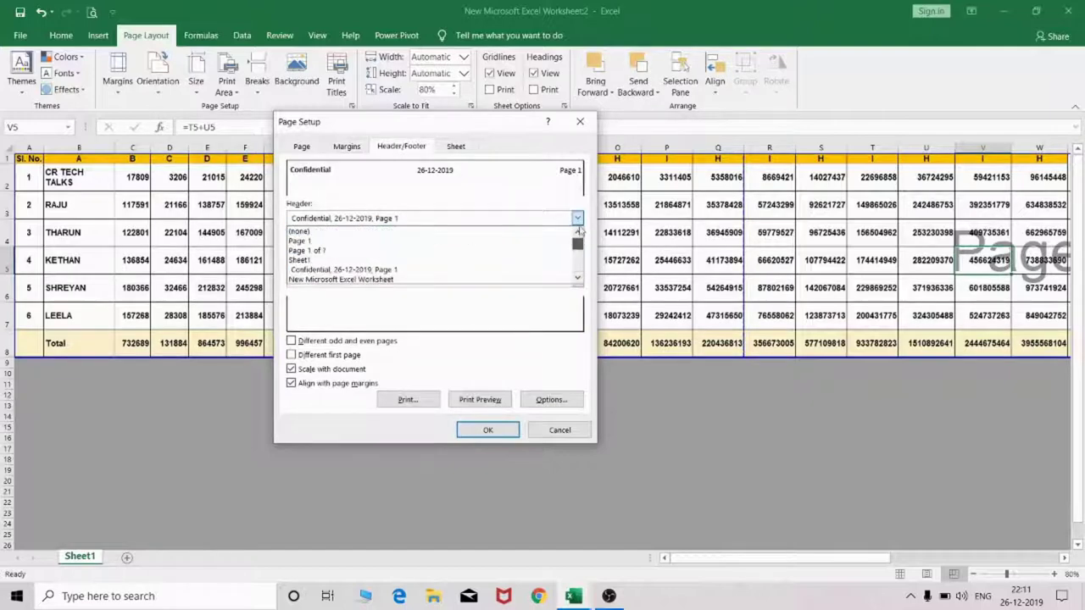
left_click(302, 241)
left_click(487, 430)
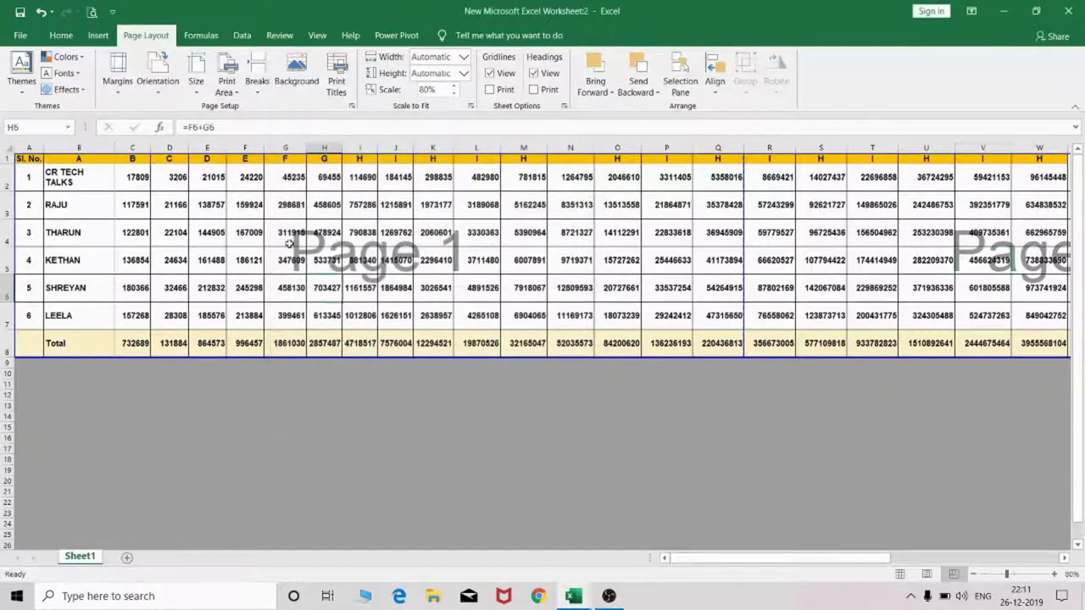
left_click(93, 12)
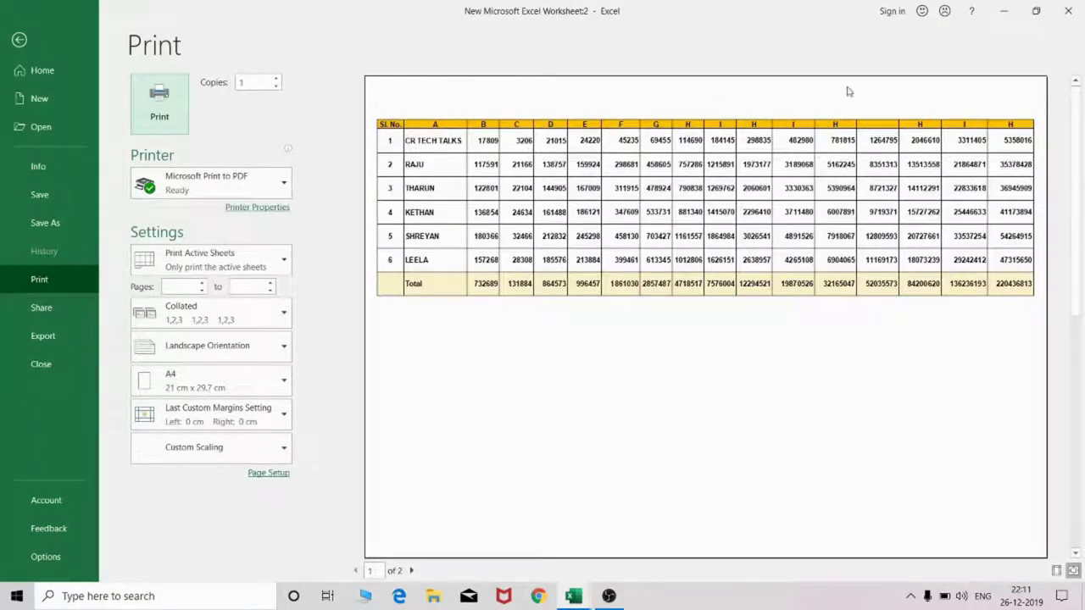
Step: Close the preview and reopen the Header/Footer settings, keeping the header at (none)
left_click(18, 40)
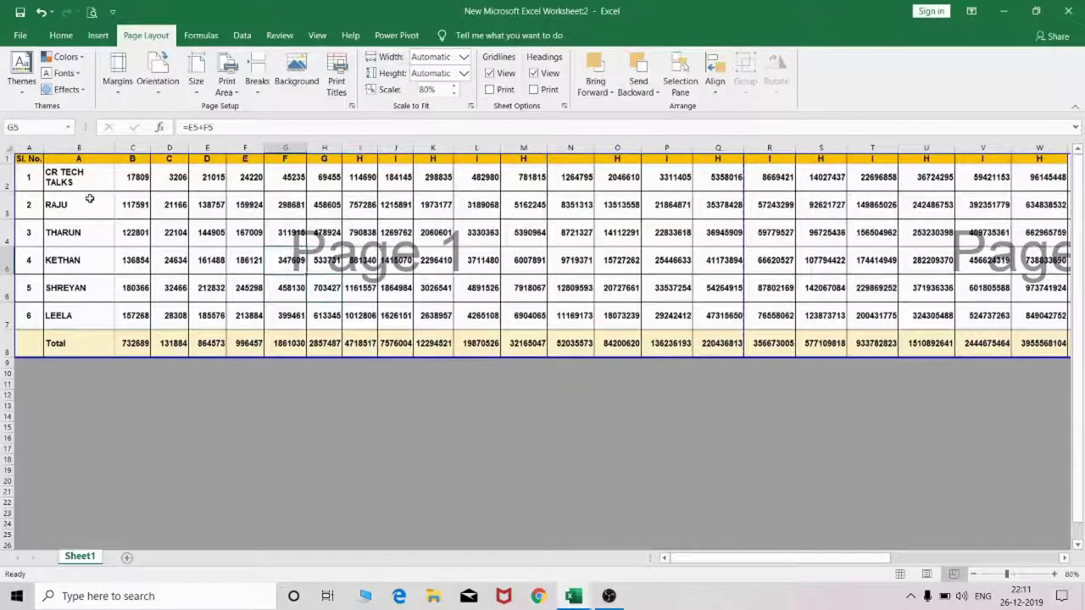
left_click(337, 77)
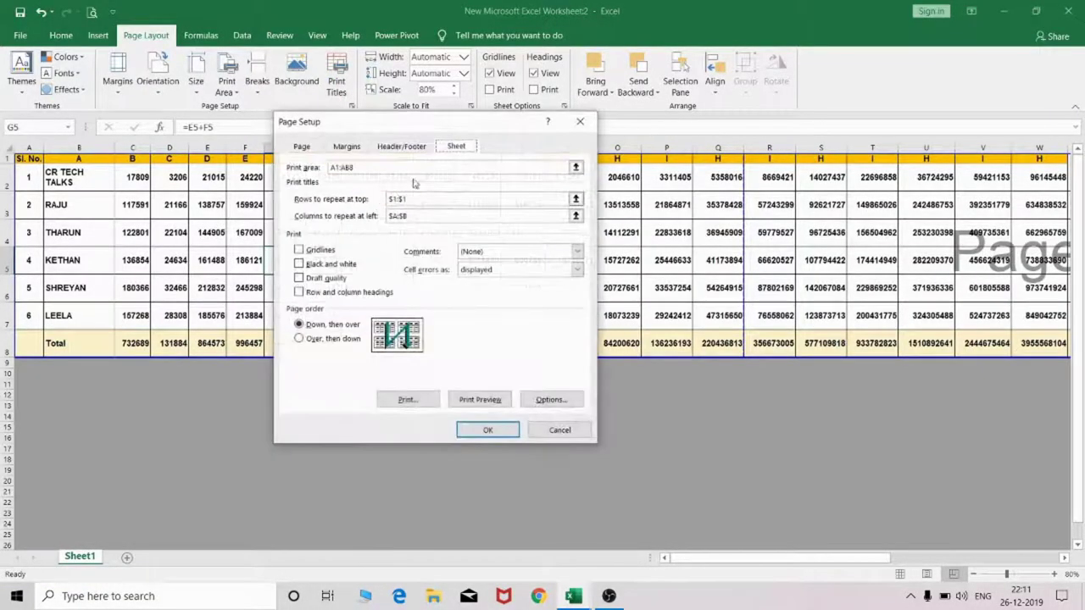
left_click(401, 148)
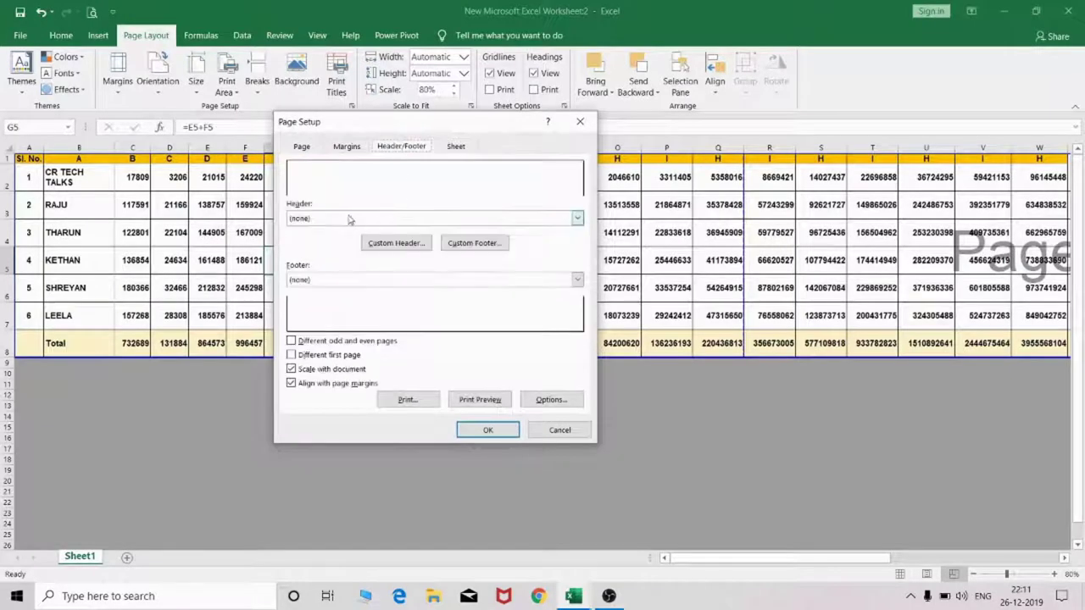
left_click(350, 218)
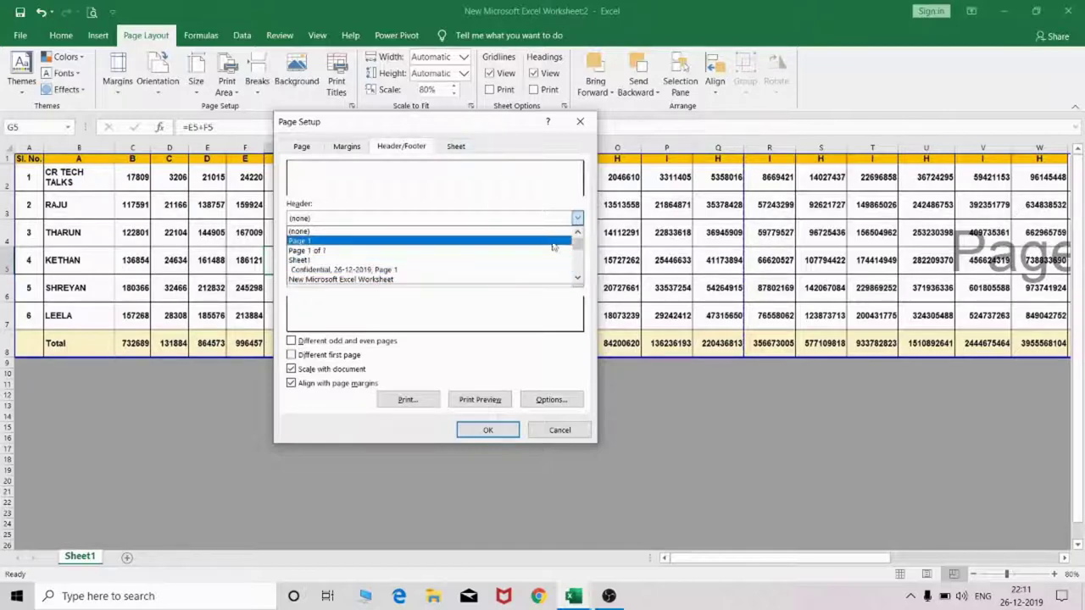
scroll(573, 244, "down", 2)
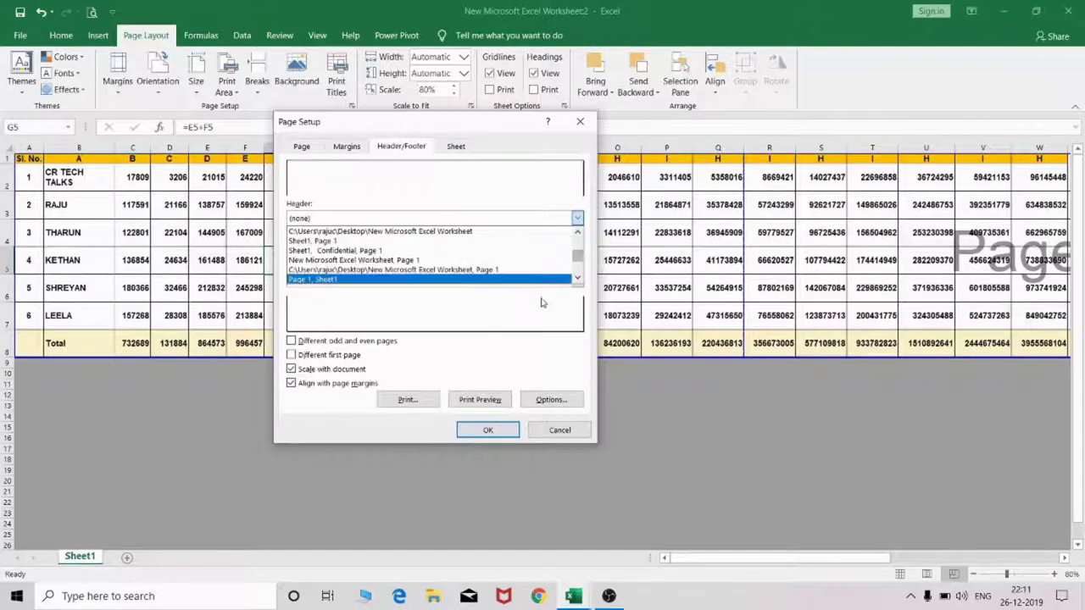
left_click(557, 364)
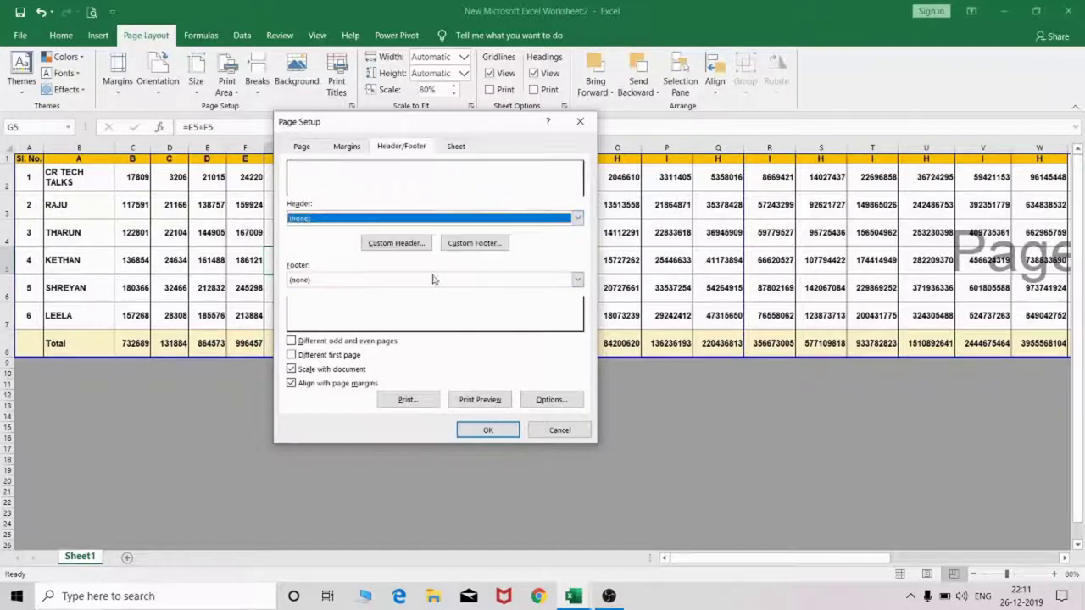
Step: Inspect the Center section of the Custom Header editor, then close it unchanged
left_click(385, 245)
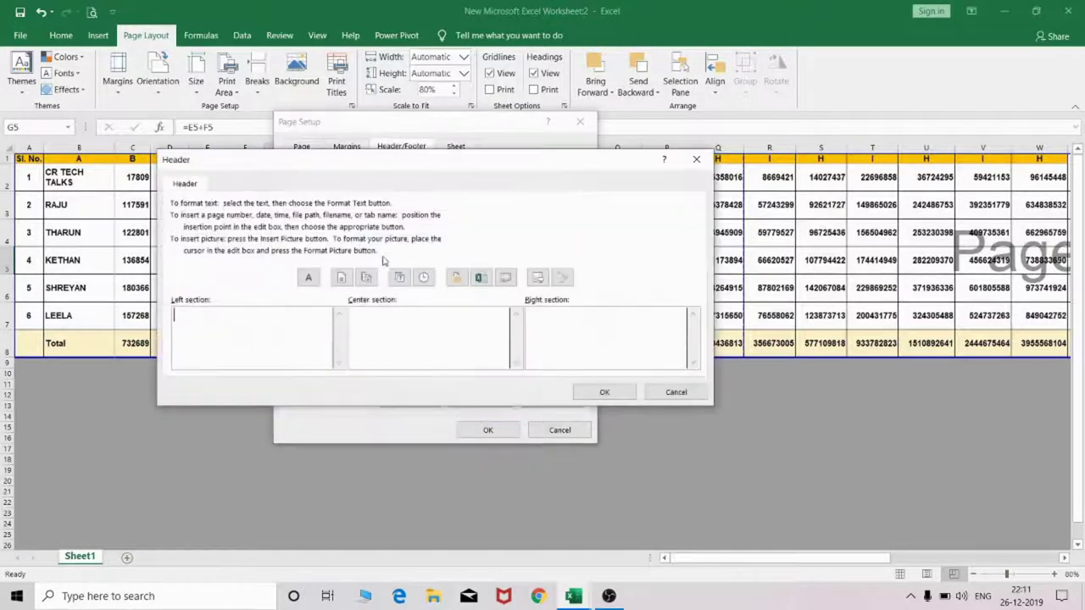
left_click(383, 321)
left_click(678, 392)
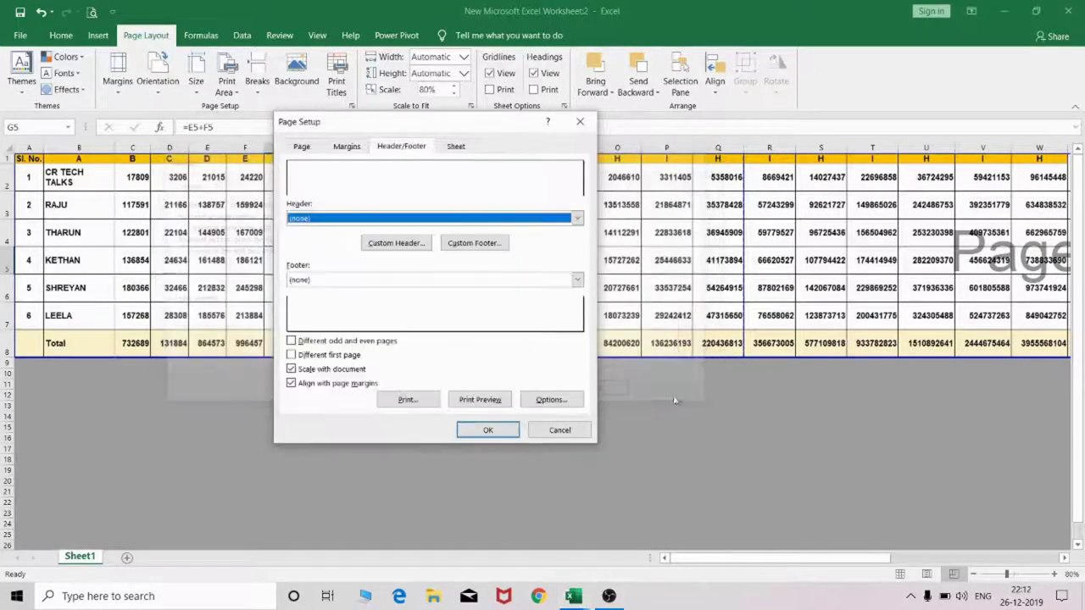
Step: Look at the Custom Footer editor without changes and leave the footer at (none)
left_click(456, 246)
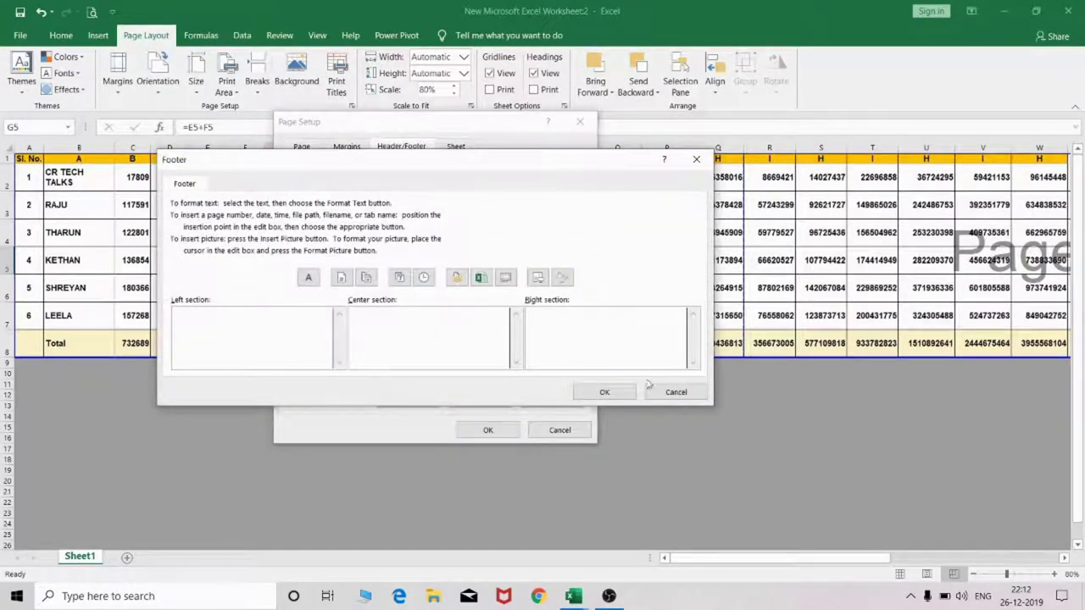
left_click(677, 393)
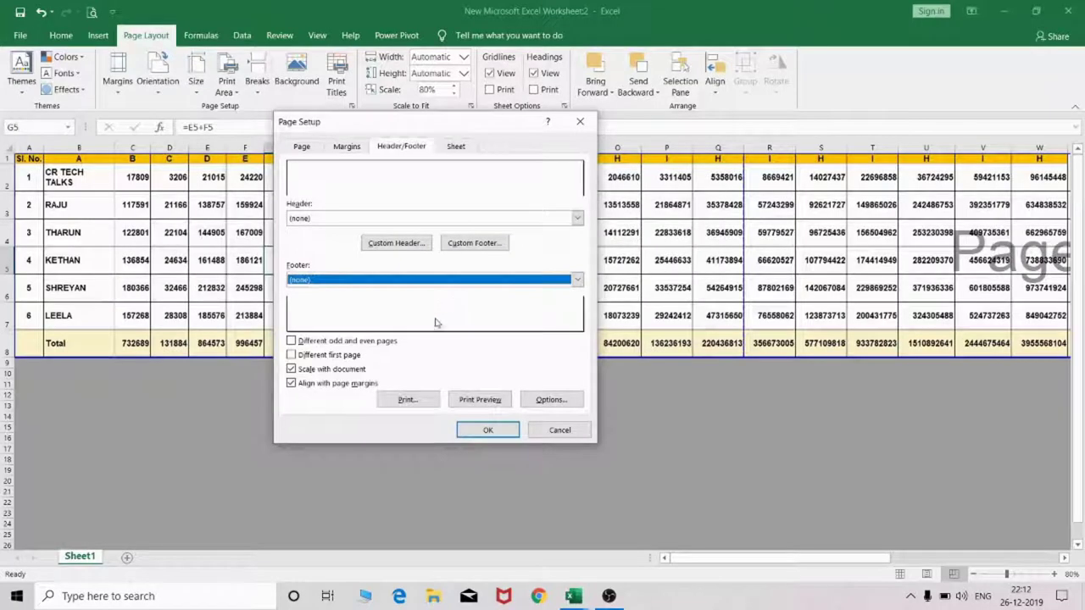
left_click(354, 286)
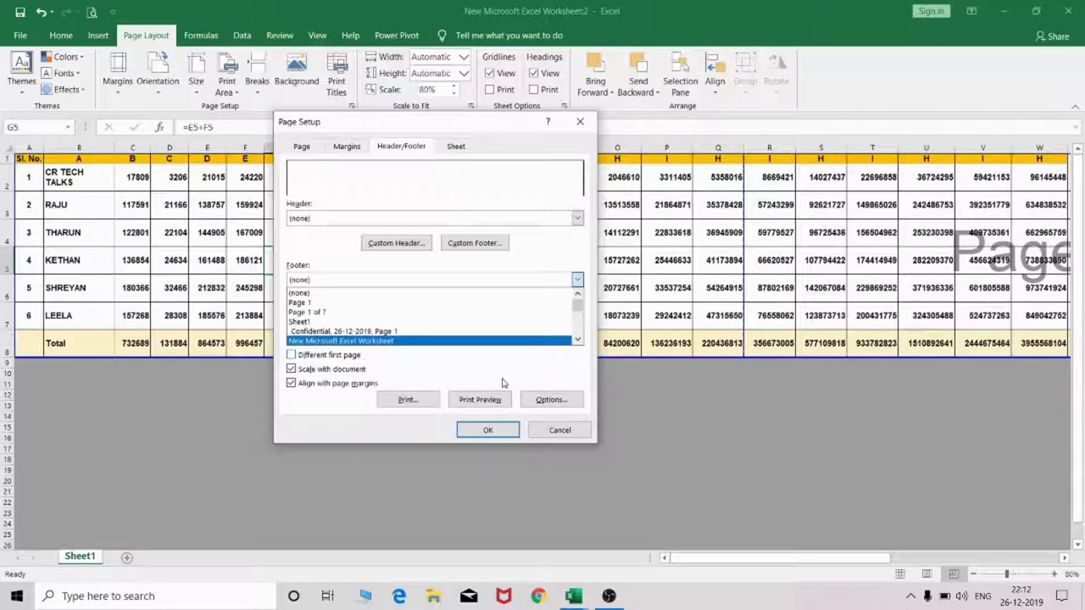
Step: Set rows to repeat at top to $1:$1 and columns at left to $A:$B, then apply
left_click(458, 149)
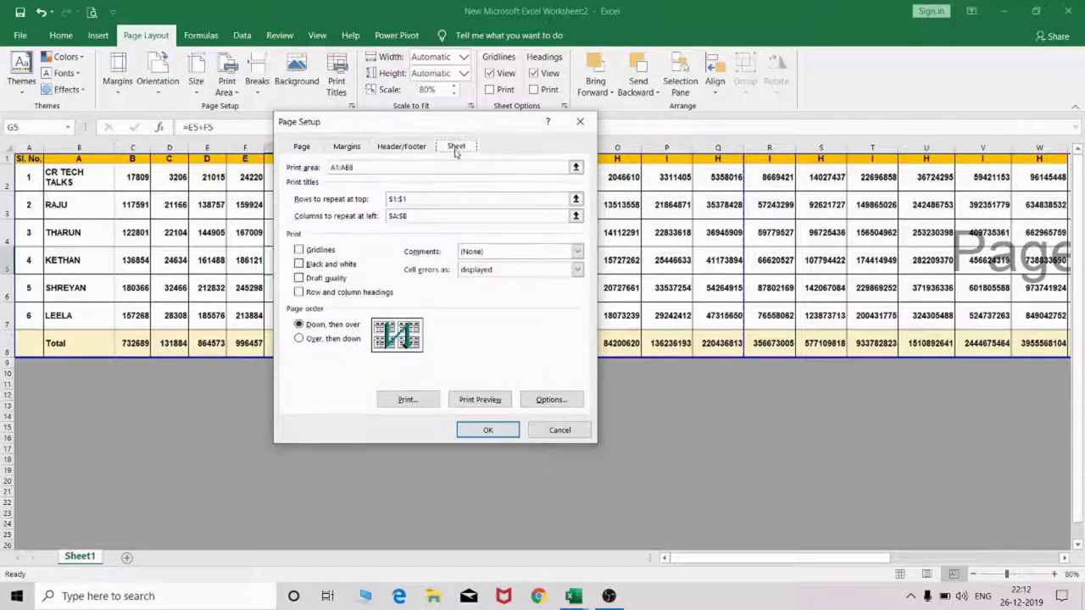
left_click_drag(413, 126, 484, 130)
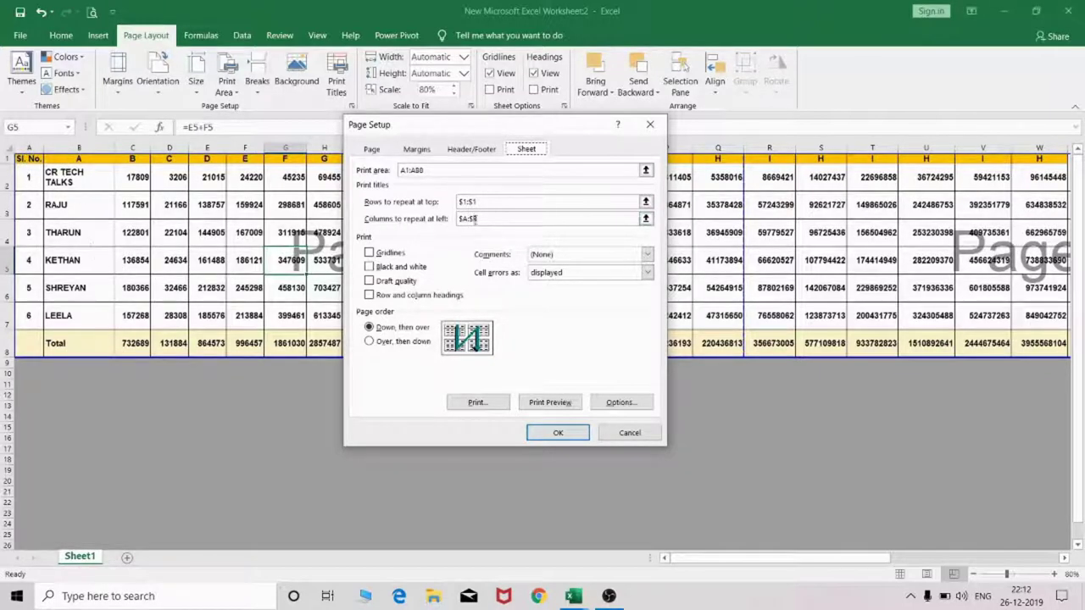
left_click(646, 203)
left_click(646, 203)
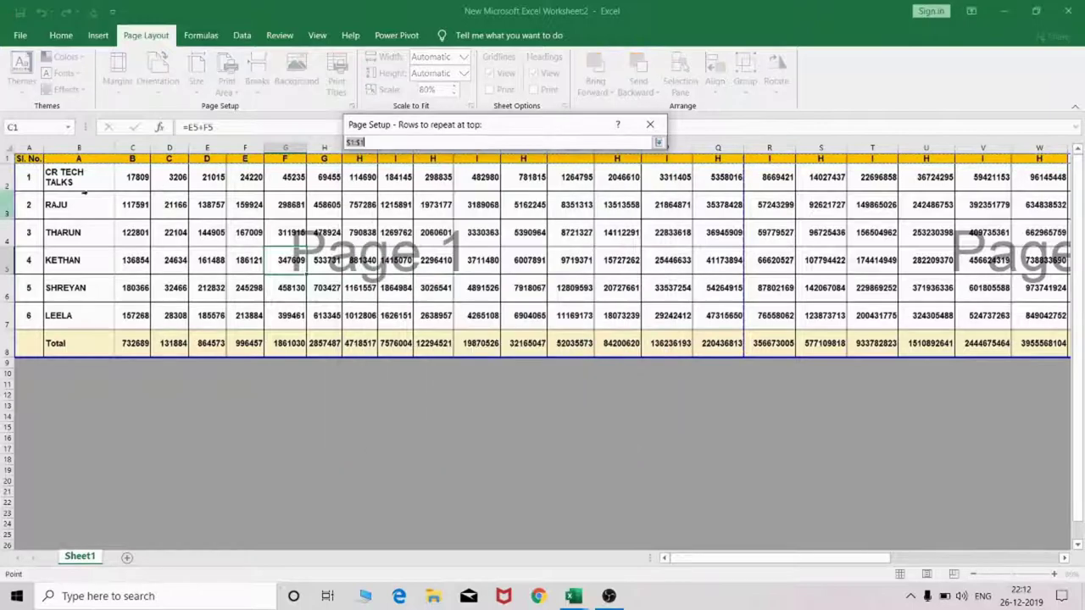
left_click(658, 143)
left_click(645, 219)
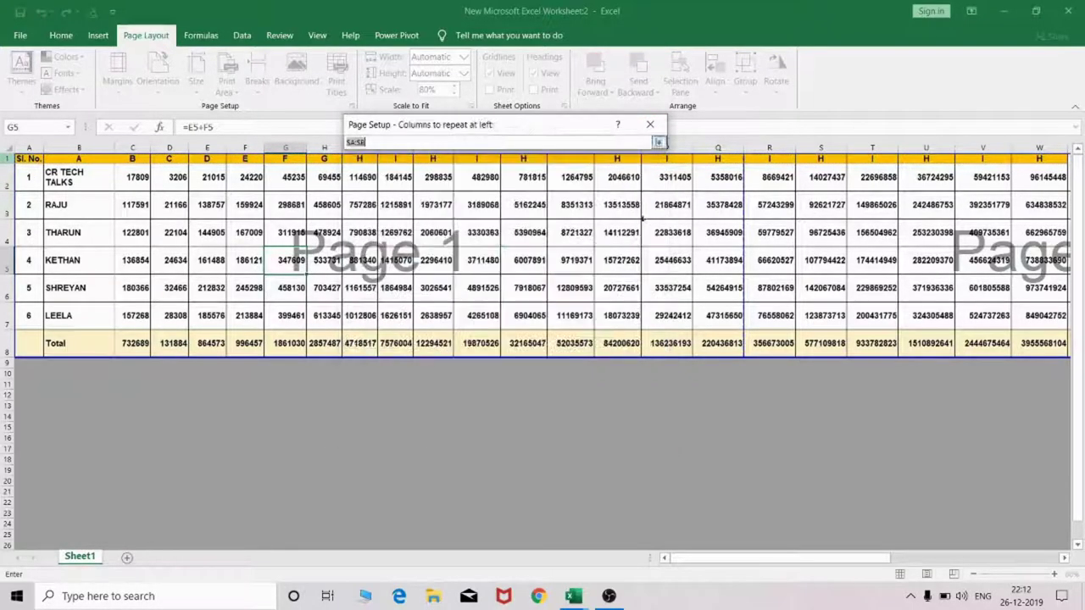
left_click_drag(29, 148, 70, 153)
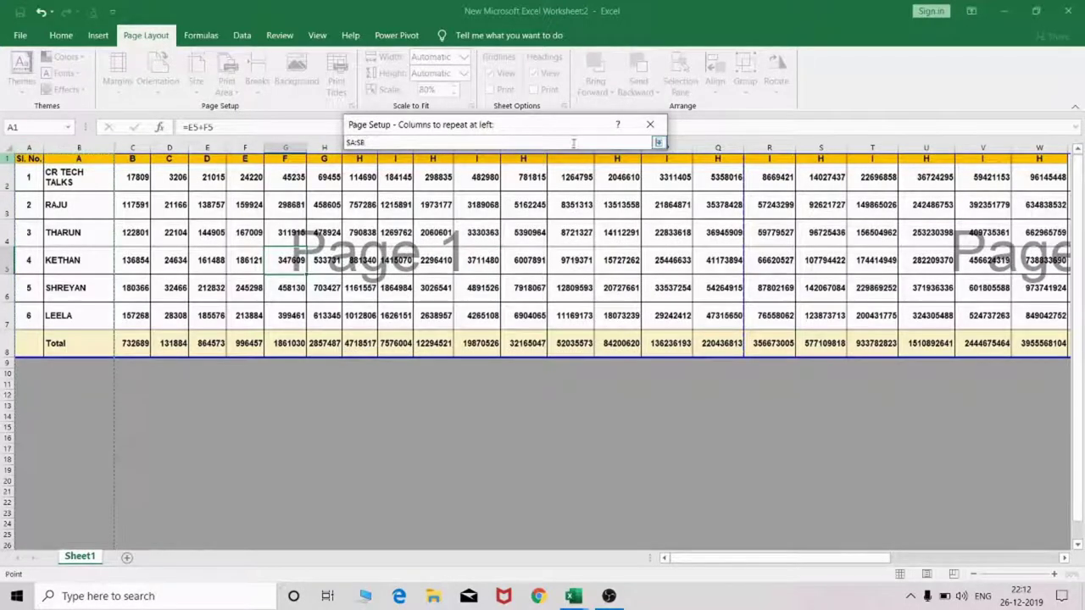
left_click(658, 142)
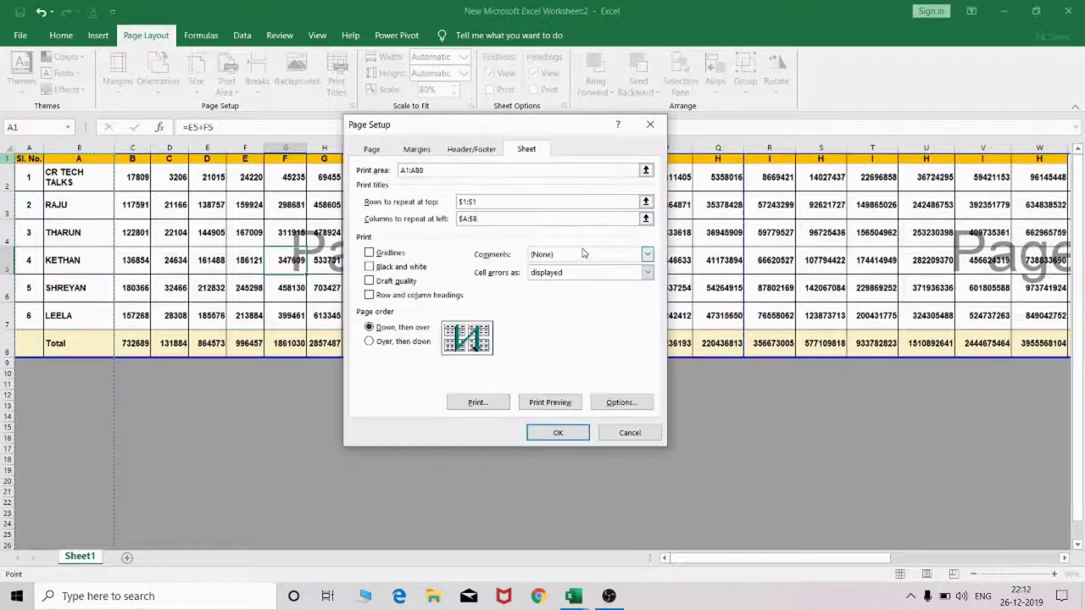
left_click(558, 433)
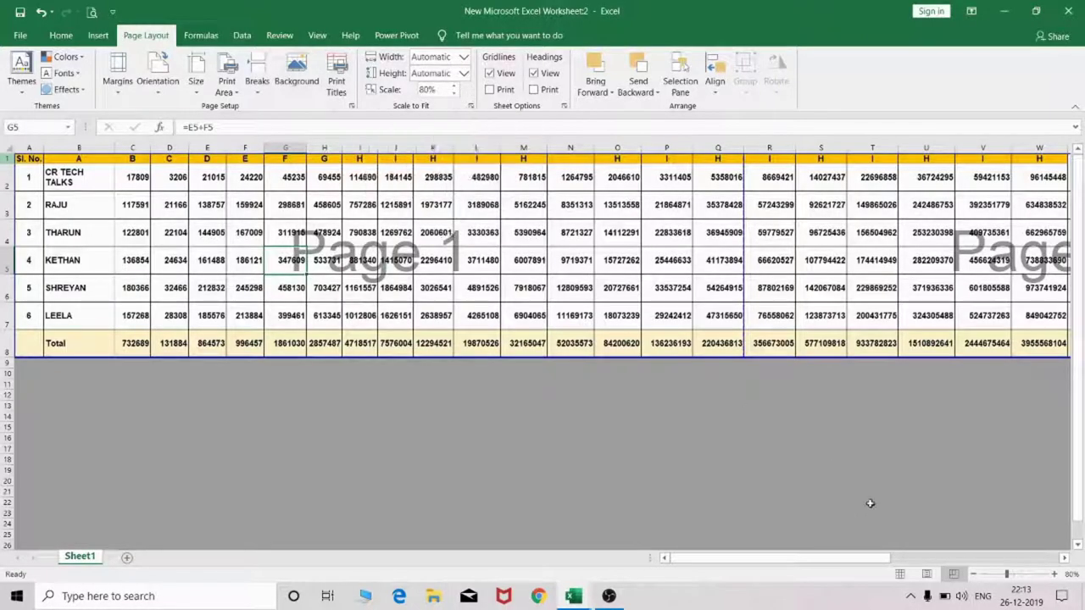
Step: Try print scales of 85% and 90% in Page Break Preview, then return to 80%
left_click(977, 576)
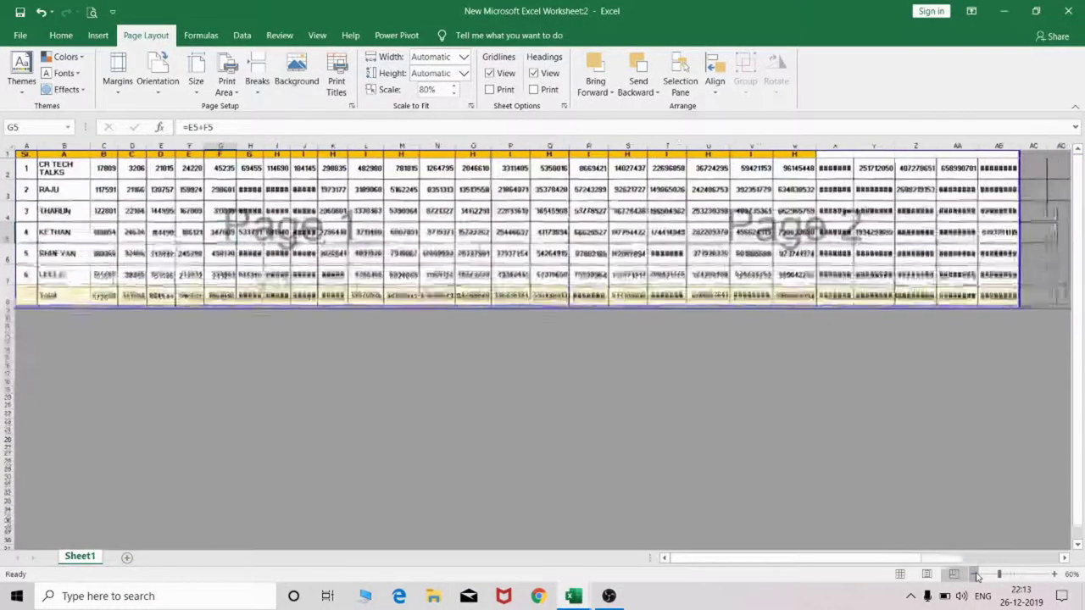
left_click(977, 576)
left_click(977, 575)
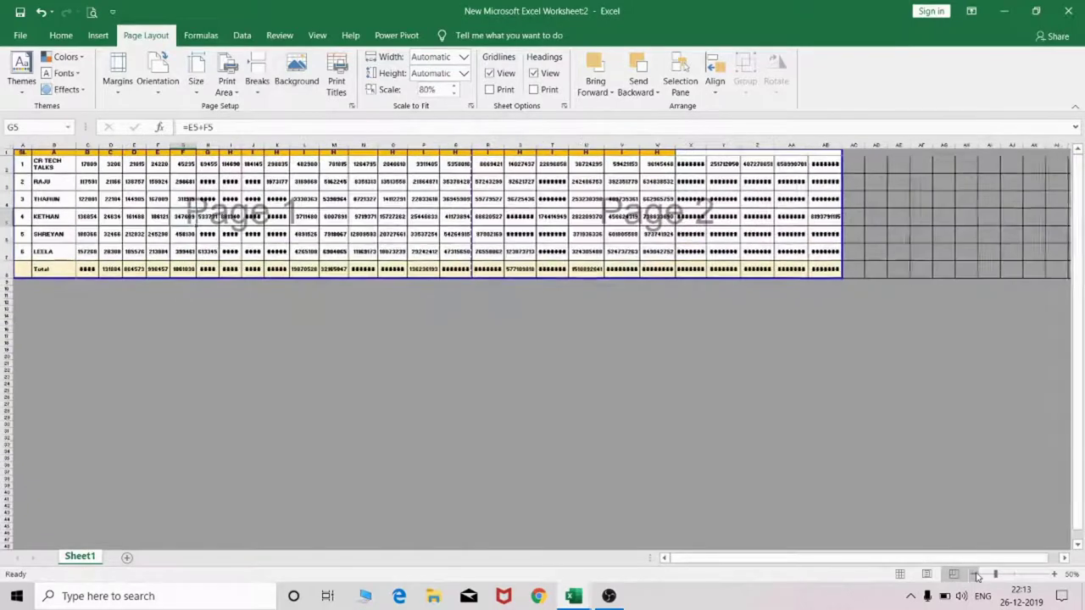
left_click(1053, 576)
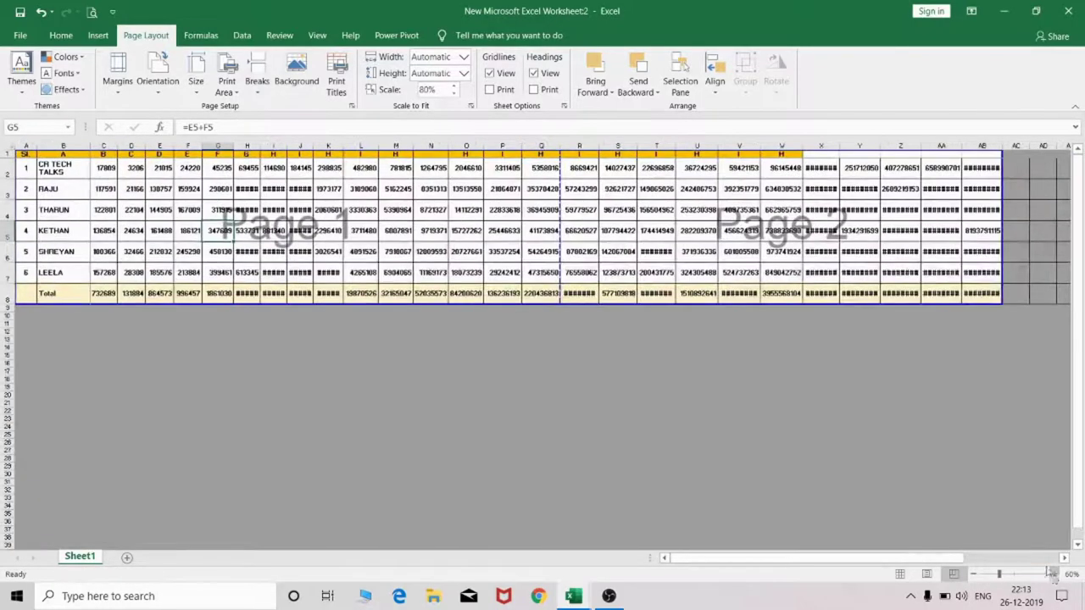
left_click(451, 86)
left_click(454, 89)
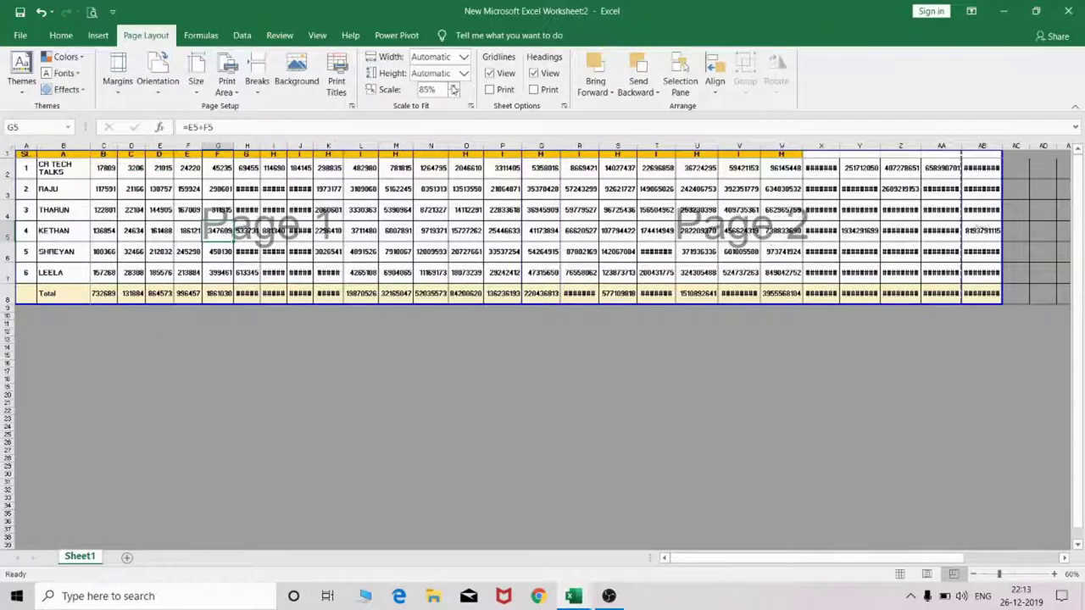
left_click(454, 87)
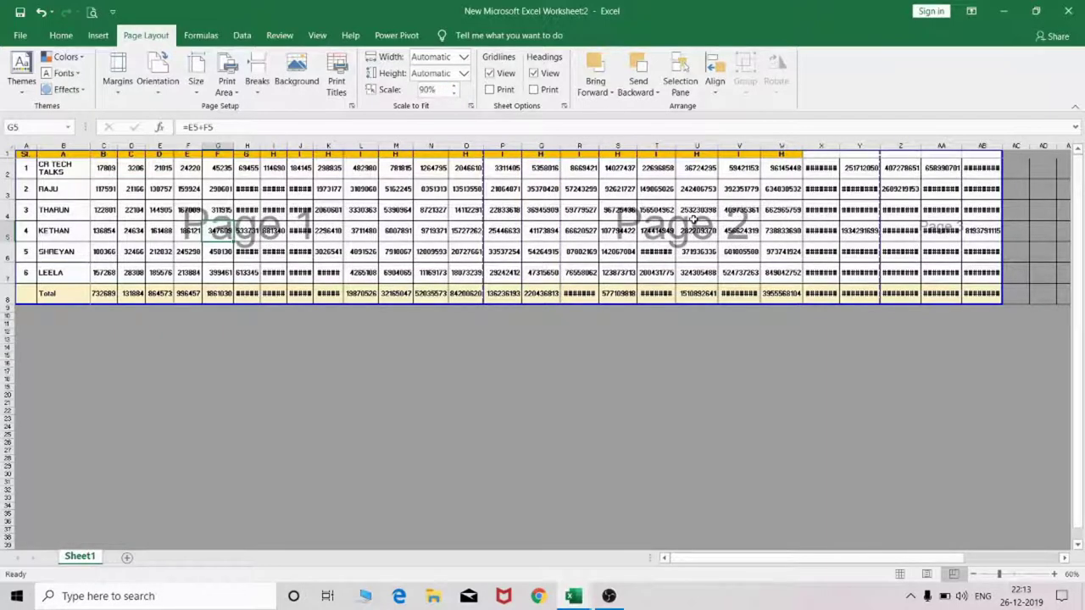
left_click(456, 96)
left_click(456, 96)
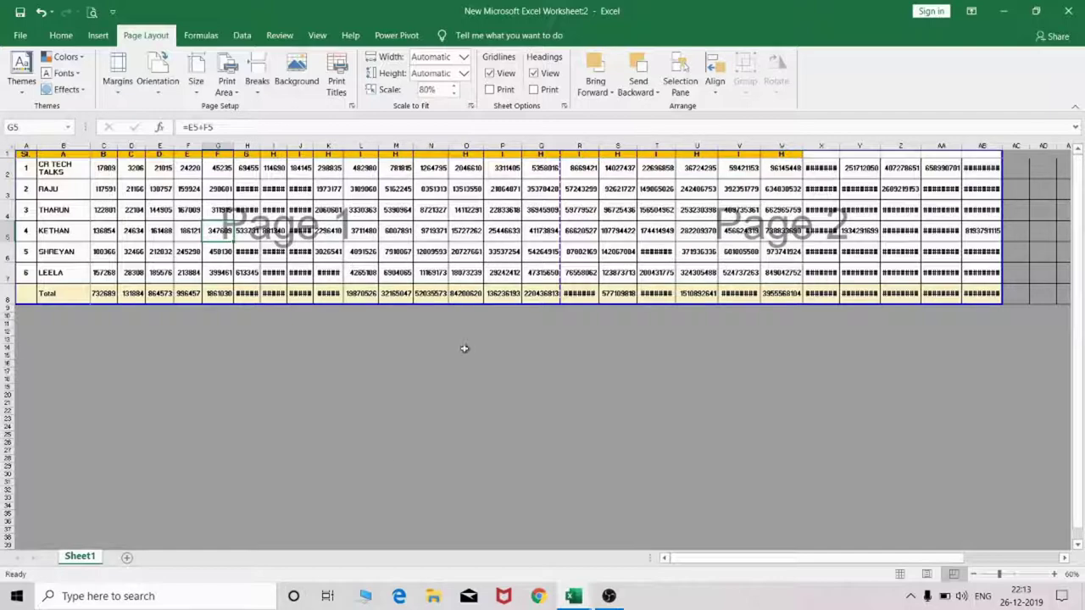
left_click(900, 575)
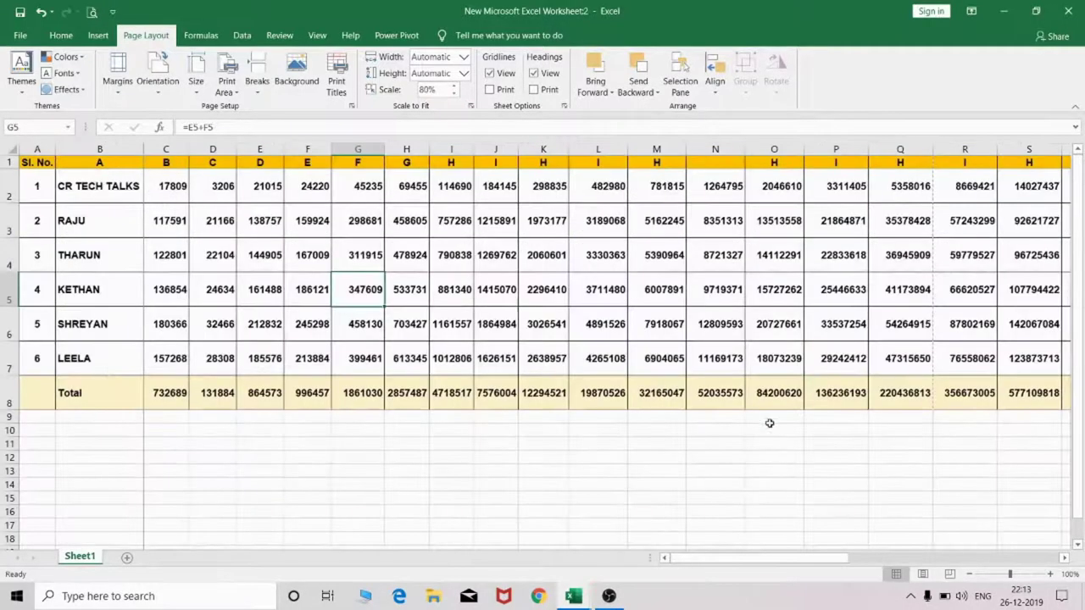
scroll(736, 392, "down", 1)
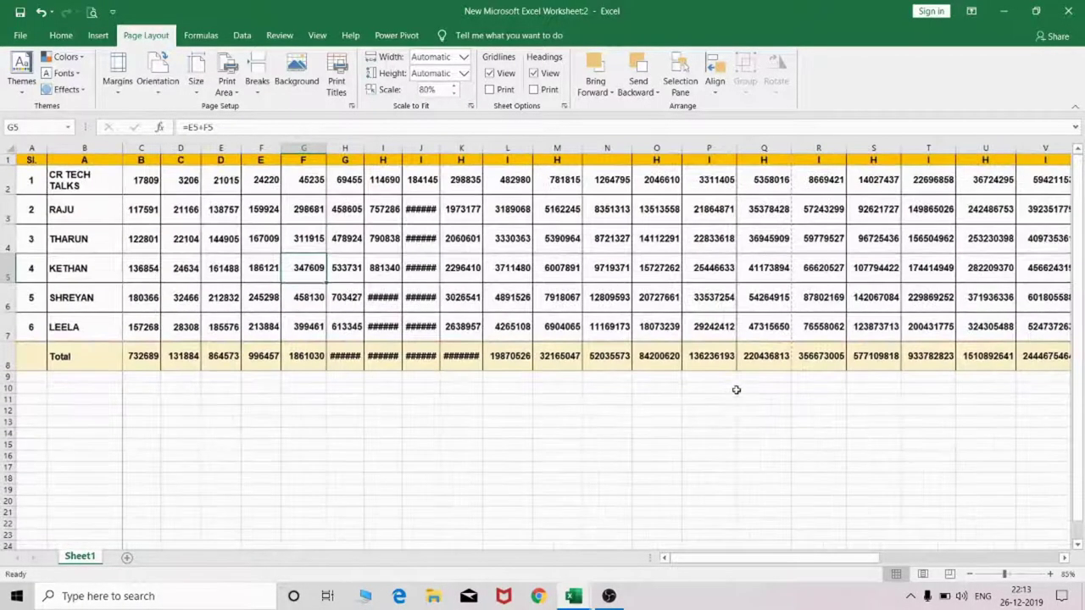
scroll(736, 386, "down", 1)
scroll(736, 387, "down", 1)
scroll(736, 387, "down", 1)
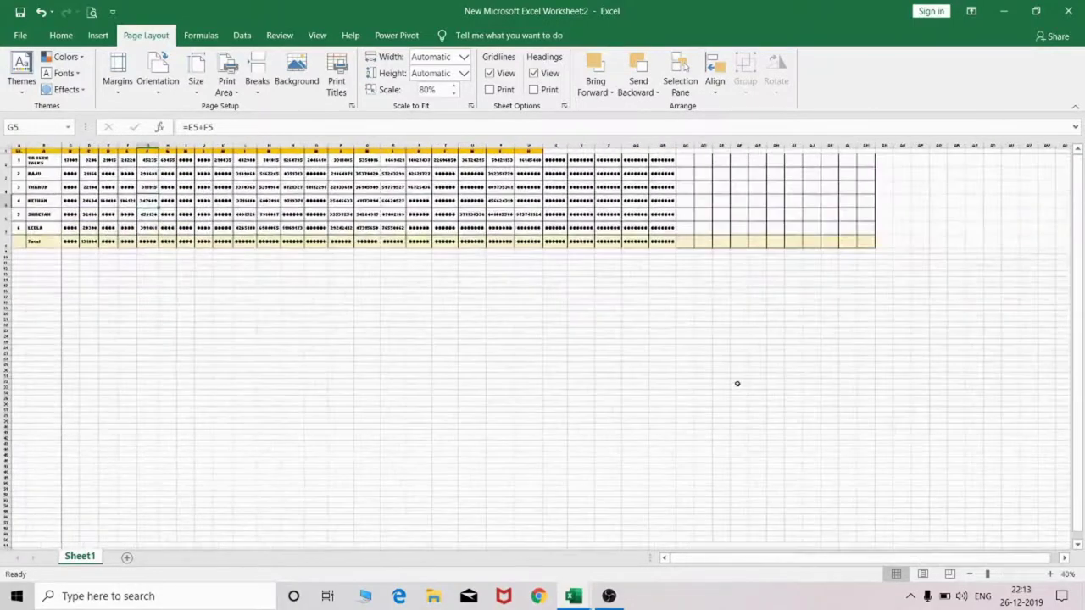
scroll(737, 384, "up", 1)
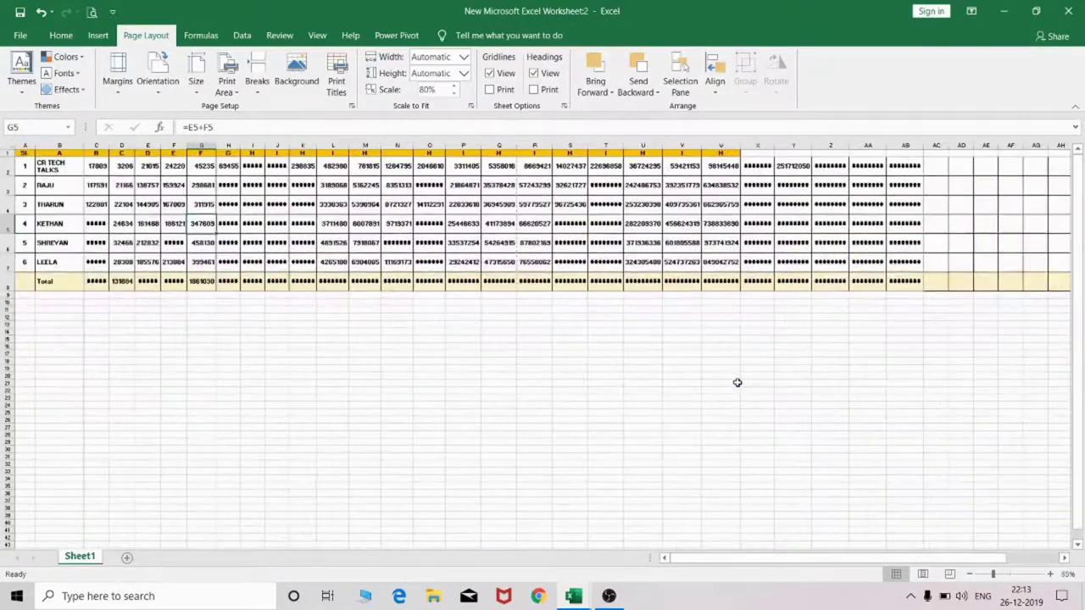
mouse_move(933, 145)
left_mouse_down()
mouse_move(1082, 127)
mouse_move(971, 158)
left_mouse_up()
right_click(945, 144)
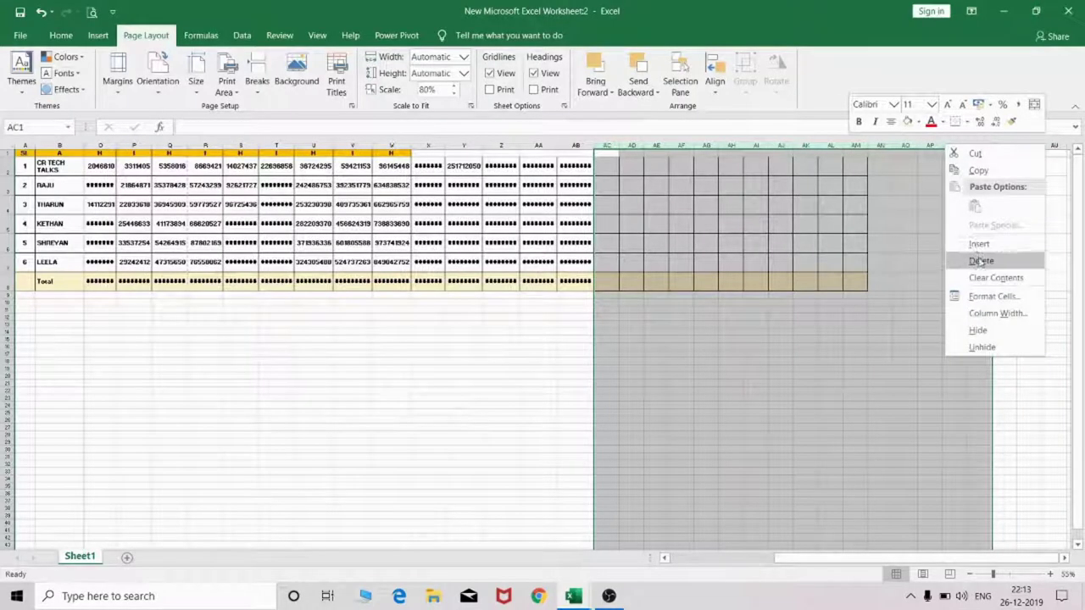
left_click(975, 259)
left_click_drag(897, 559, 763, 561)
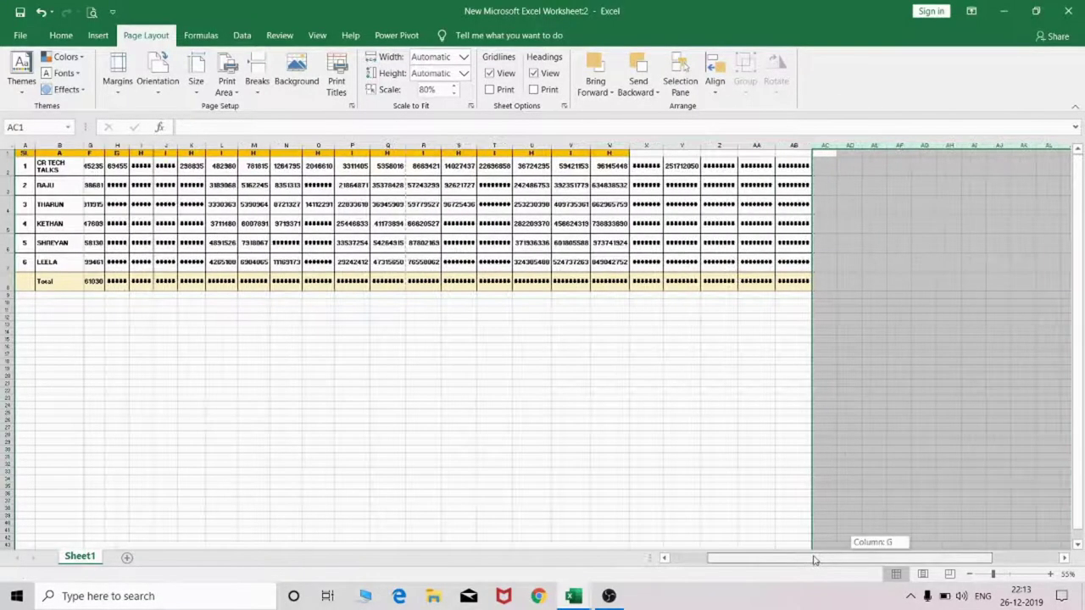
left_click(606, 368)
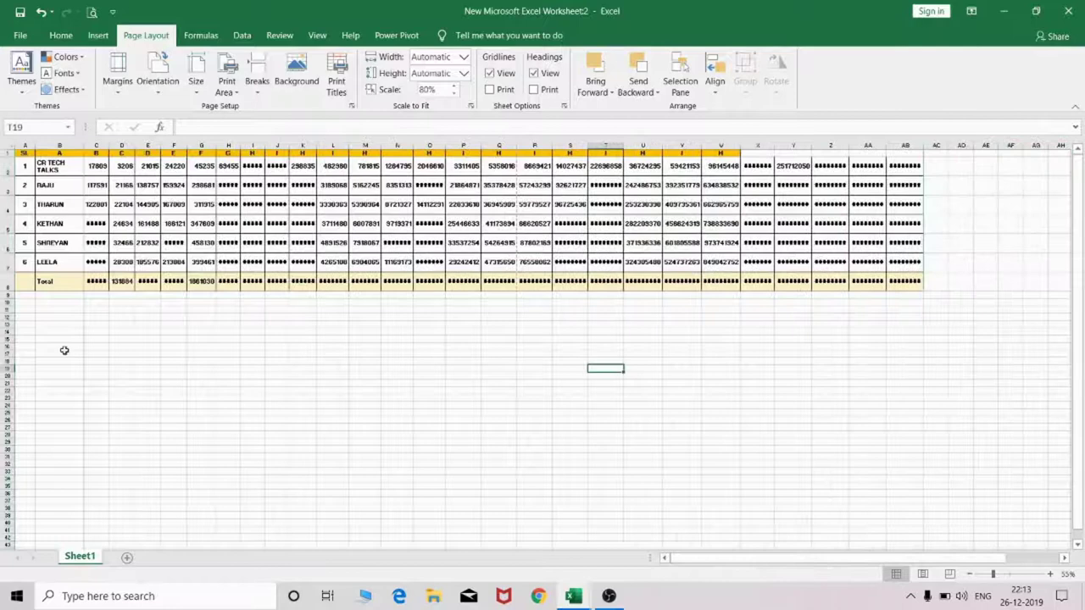
left_click(34, 298)
left_click_drag(34, 298, 922, 511)
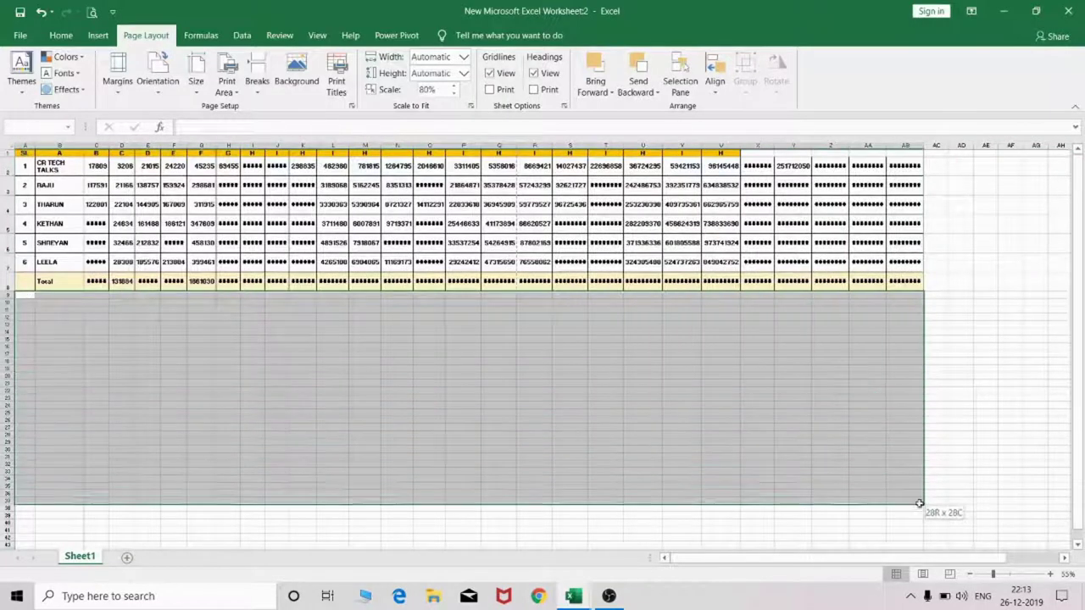
left_click_drag(936, 145, 1059, 145)
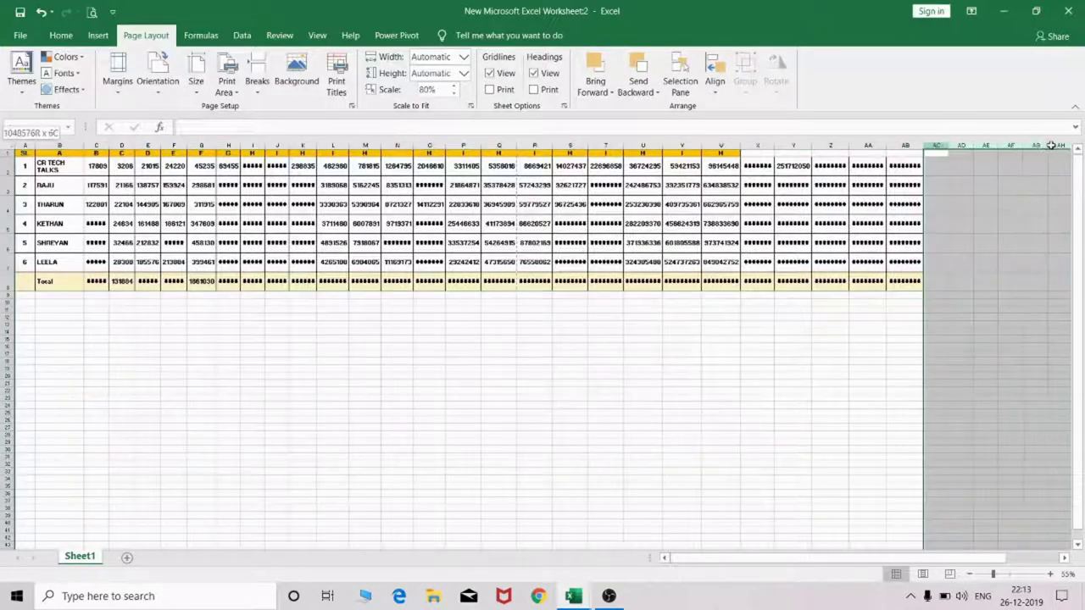
left_click(793, 375)
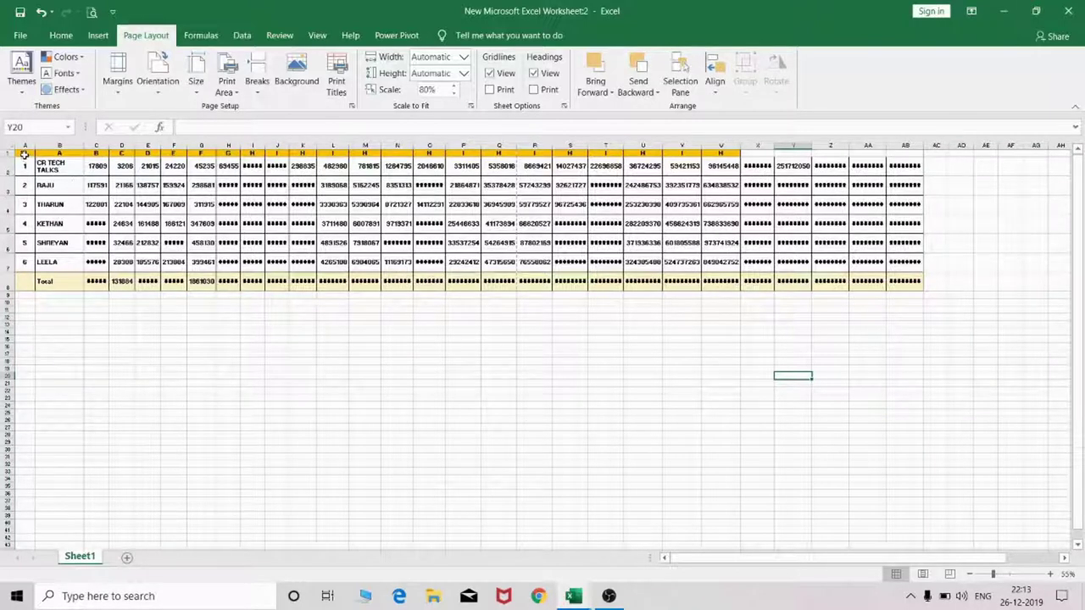
left_click_drag(25, 153, 905, 280)
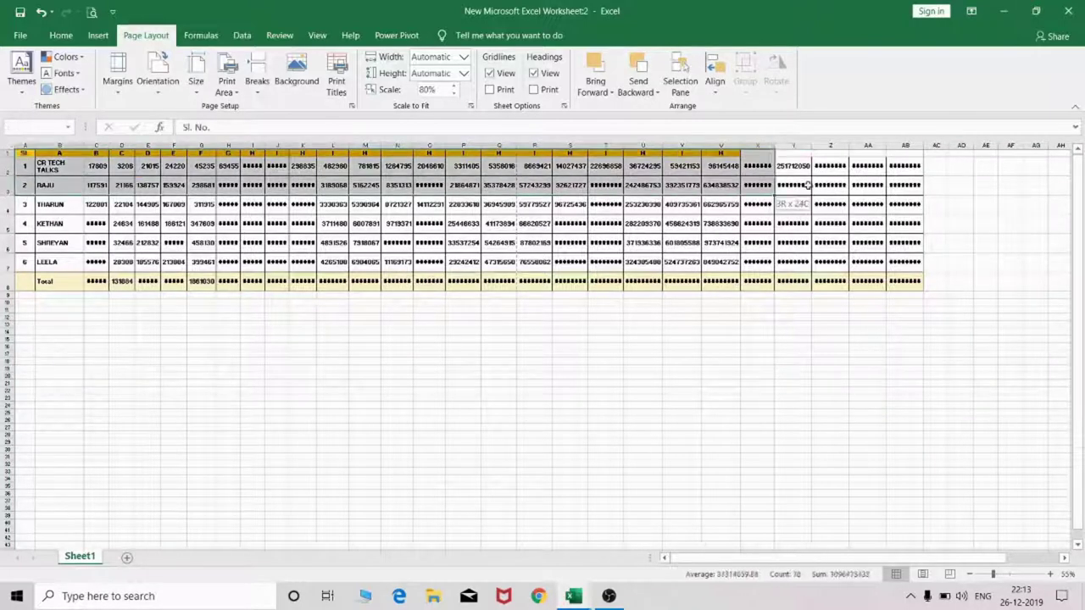
Step: Toggle on-screen gridlines off and back on, and set gridlines to print
left_click(596, 242)
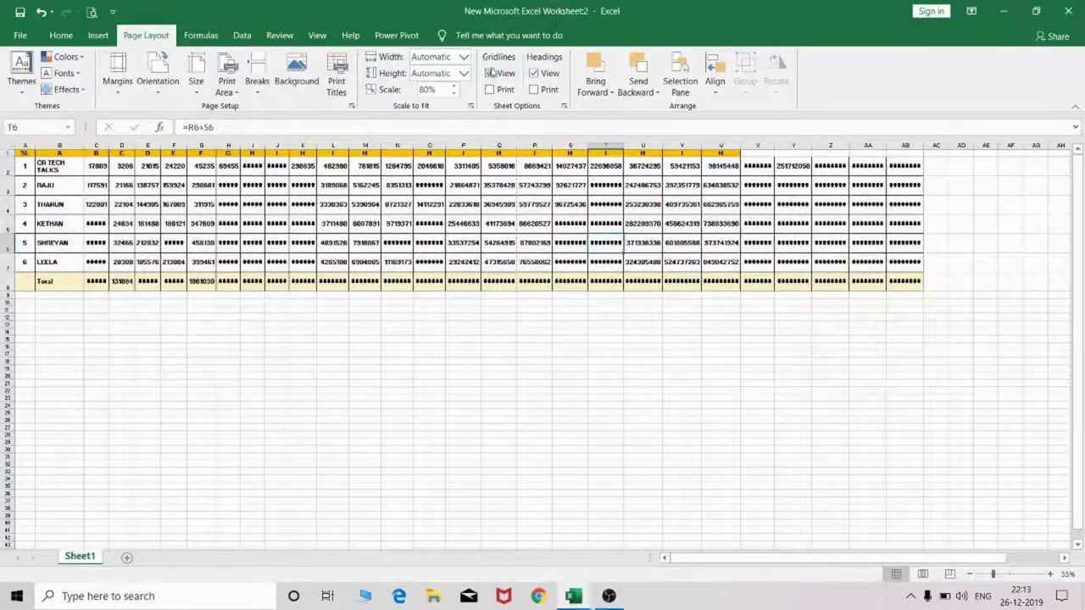
left_click(525, 341)
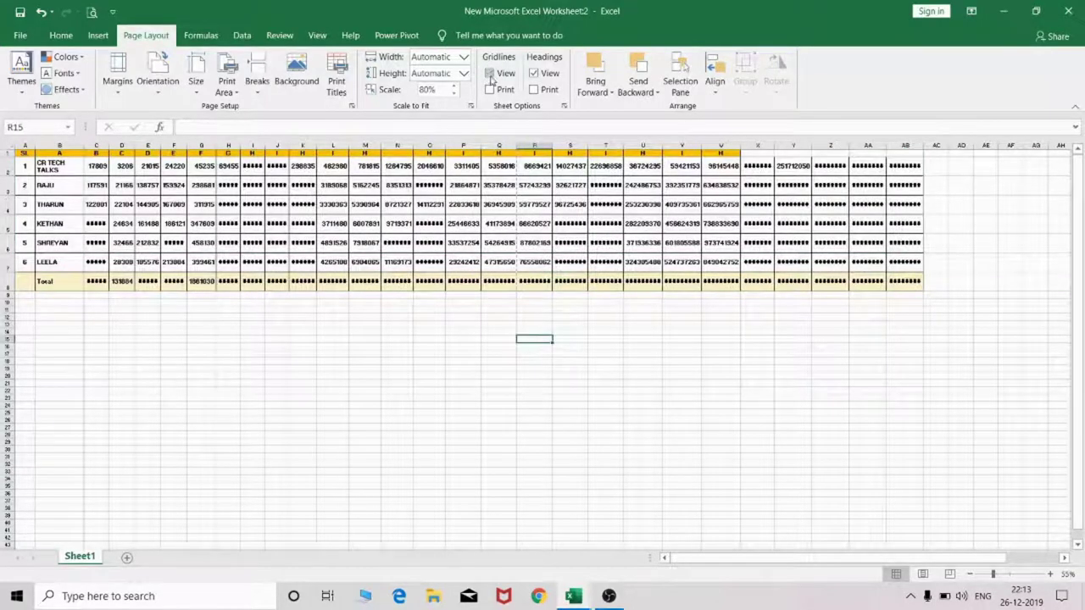
left_click(490, 74)
left_click_drag(945, 220, 966, 374)
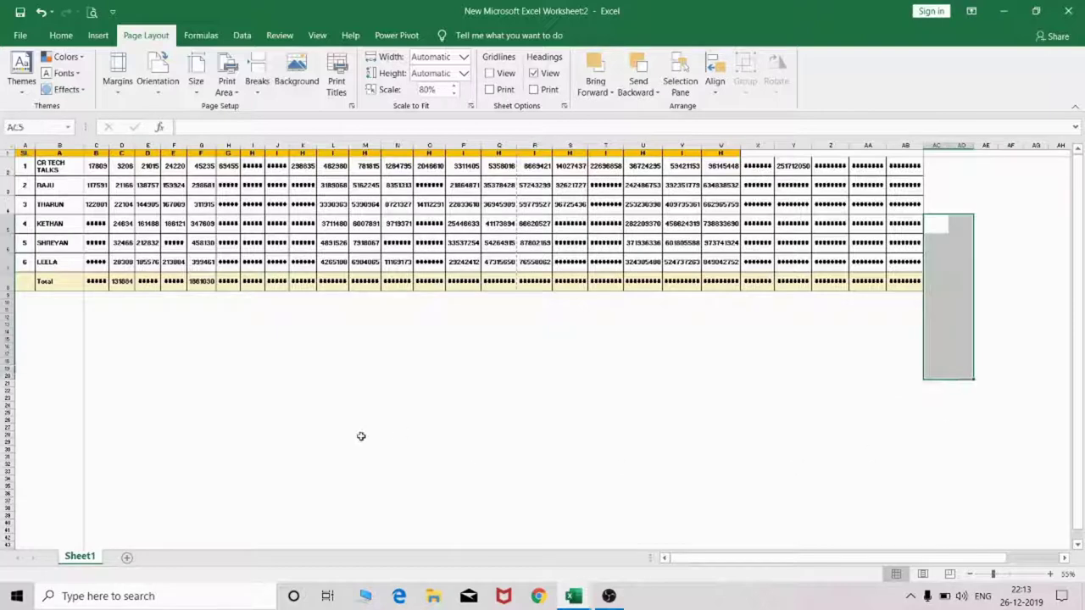
left_click_drag(317, 424, 771, 415)
left_click_drag(318, 337, 773, 386)
left_click_drag(949, 197, 972, 340)
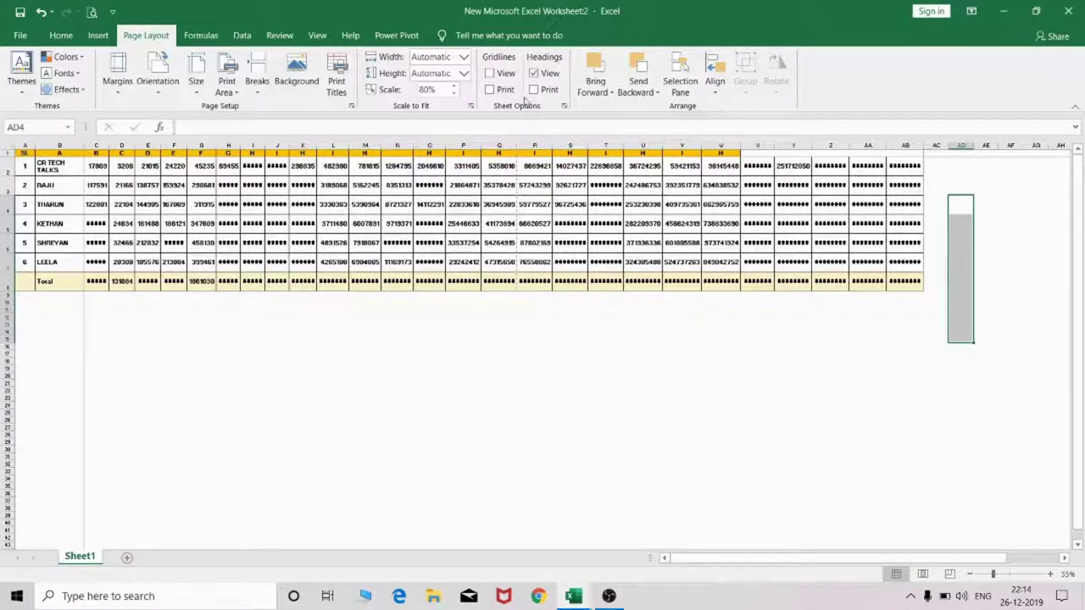
left_click(489, 73)
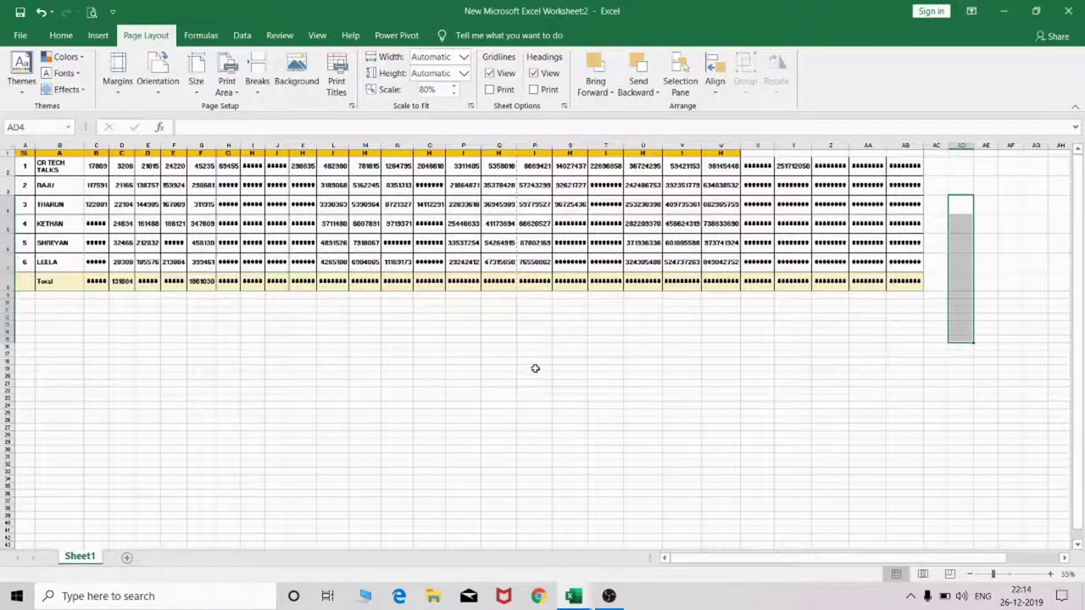
left_click(490, 90)
Step: Remove all borders from the sales table A1:AB8 and open the print preview
left_click(402, 201)
left_click(27, 154)
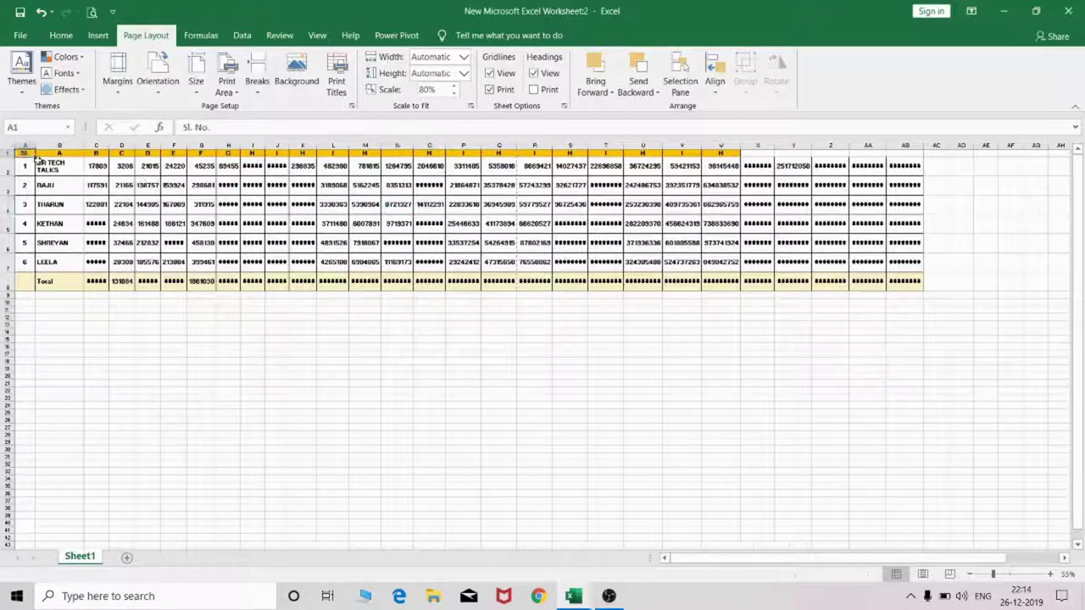
left_click_drag(38, 158, 917, 284)
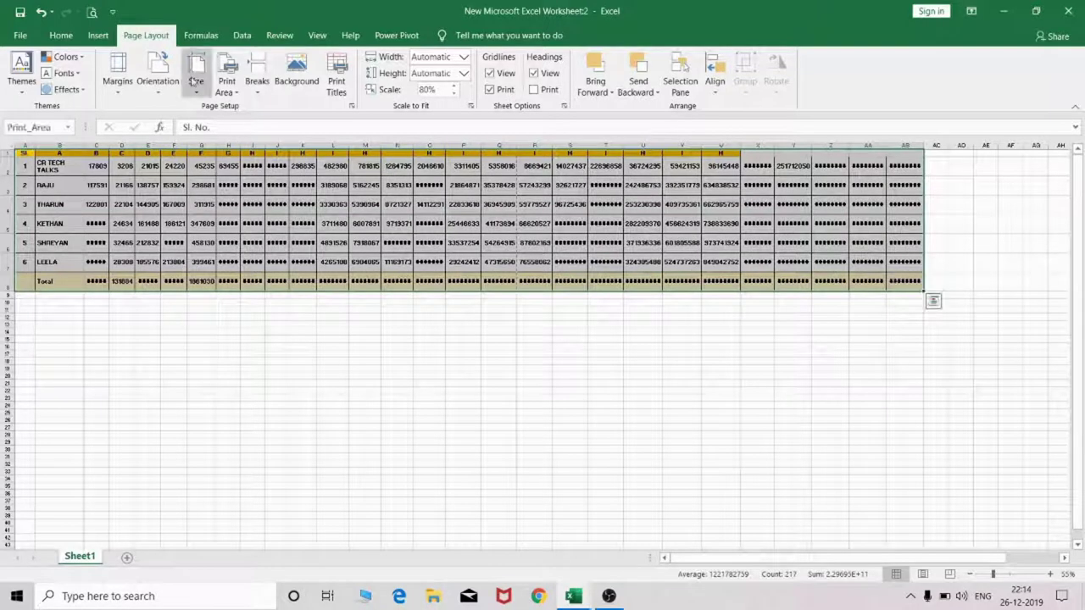
left_click(61, 35)
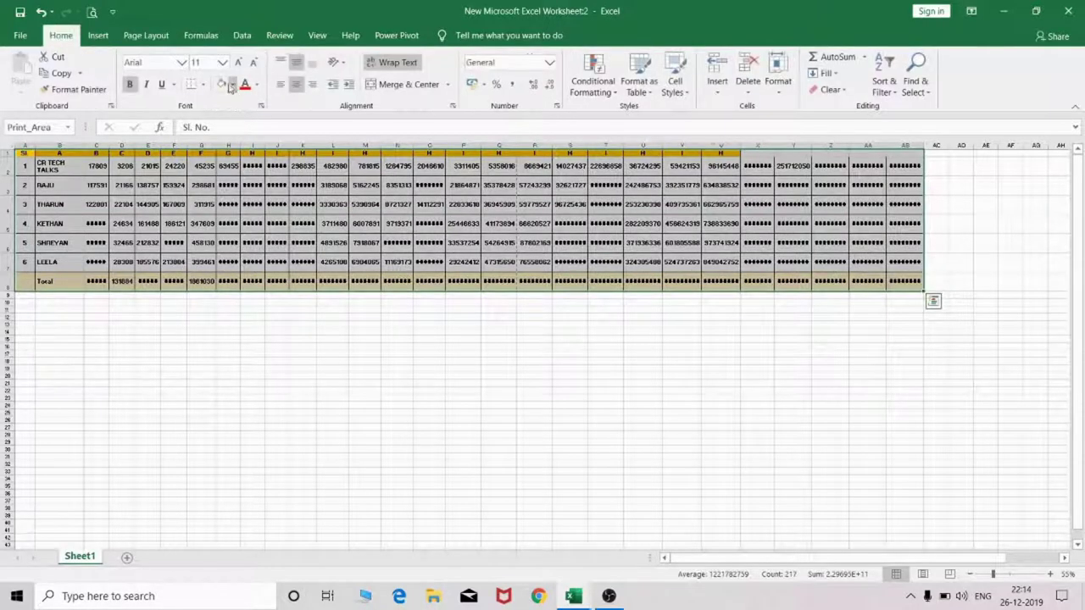
left_click(203, 85)
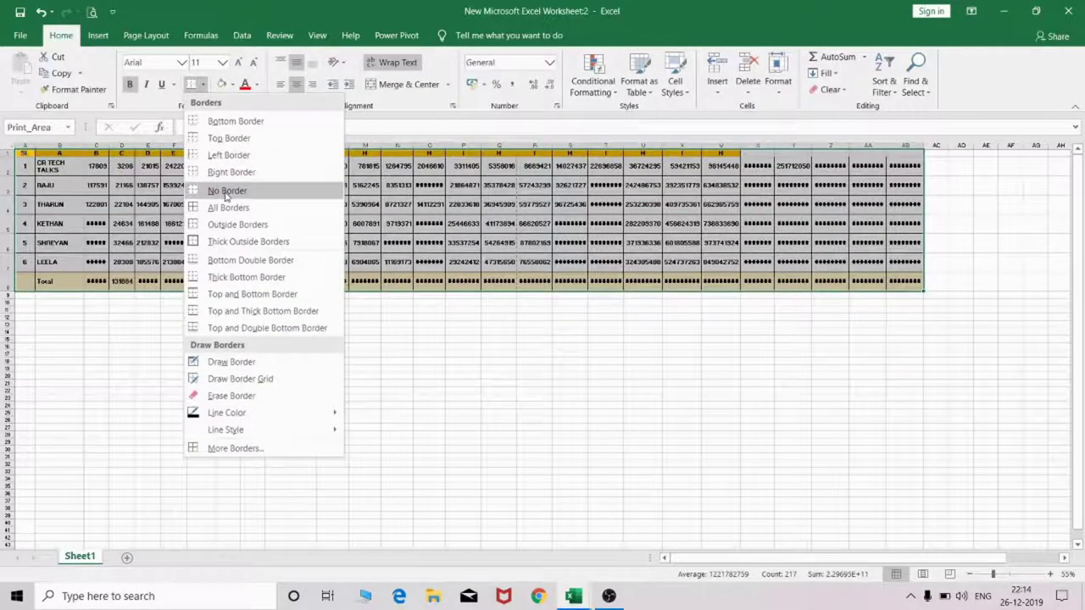
left_click(227, 190)
left_click(399, 204)
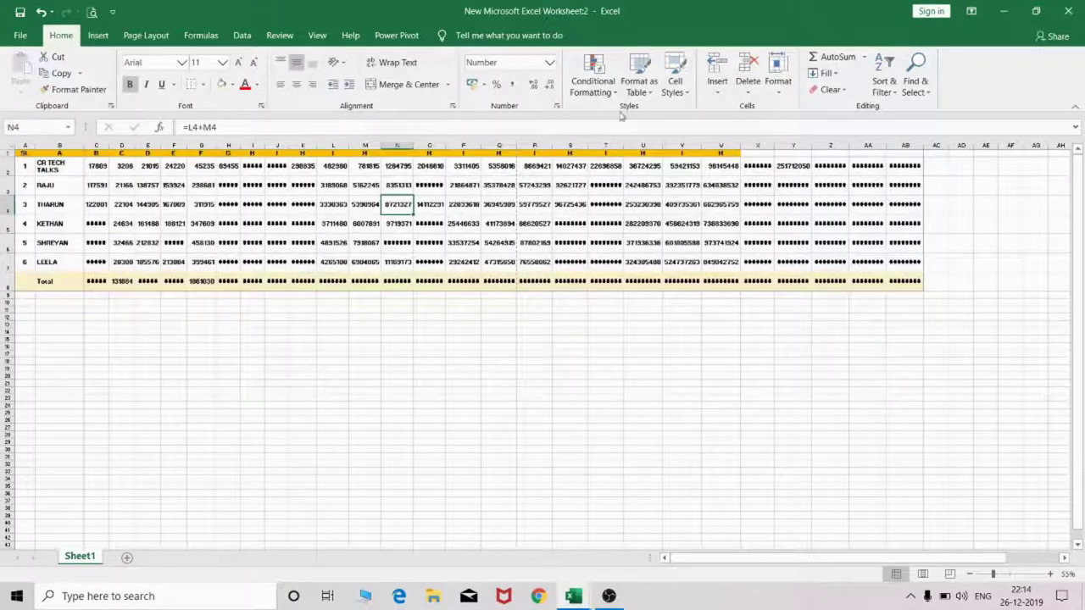
left_click(154, 36)
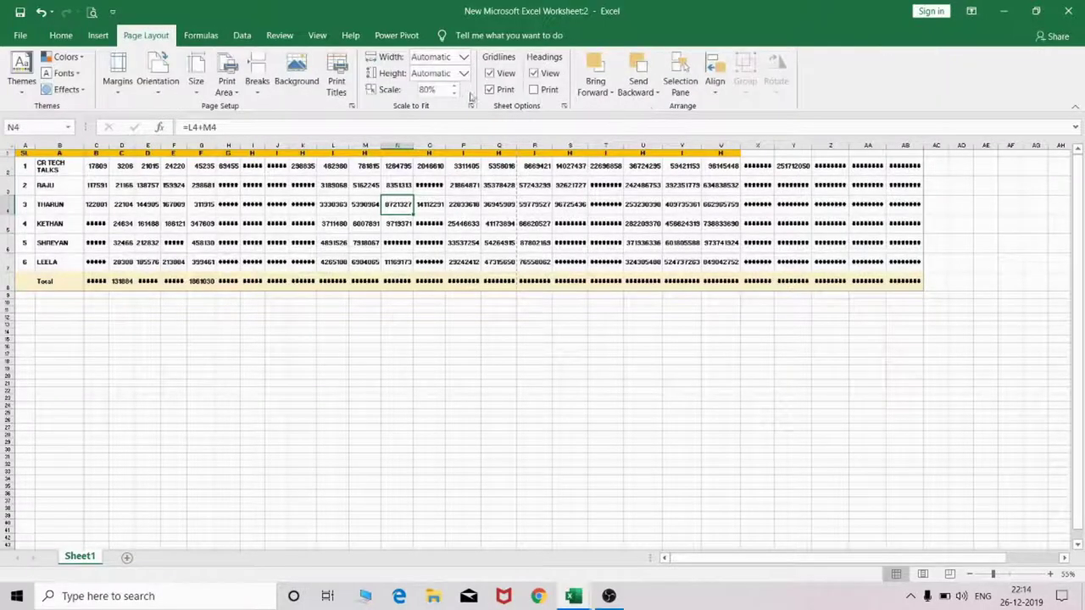
left_click(91, 11)
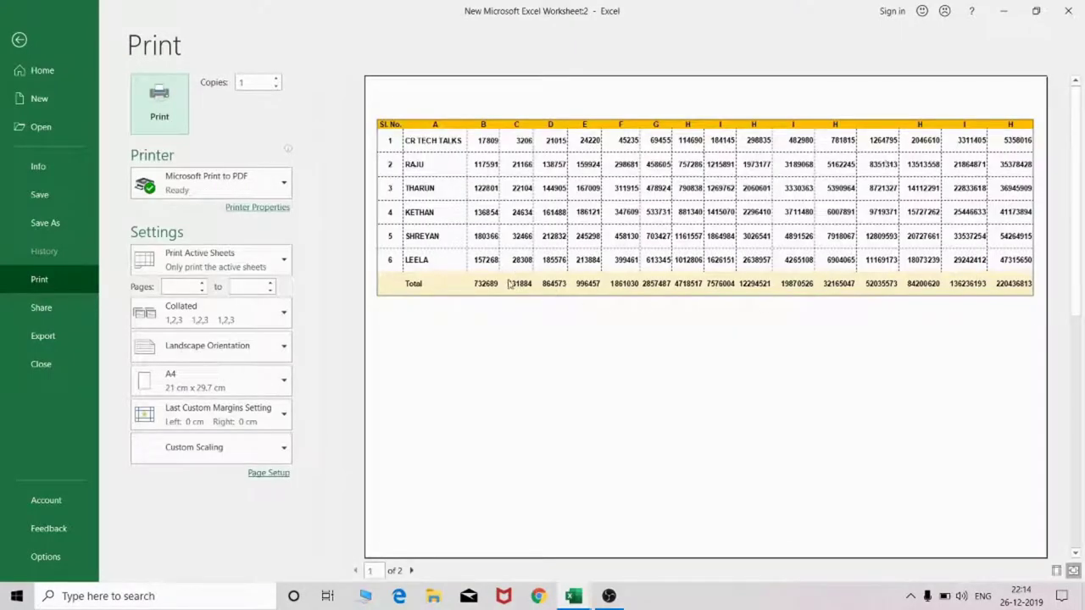
Step: Close the preview and stop gridlines from printing
key("Escape")
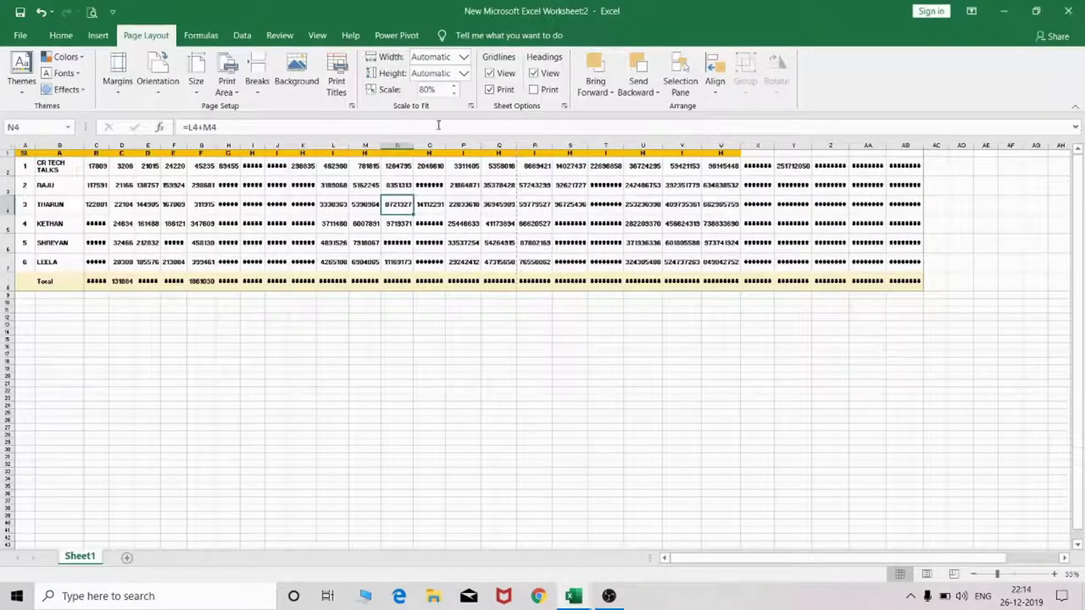
left_click(490, 89)
left_click(277, 185)
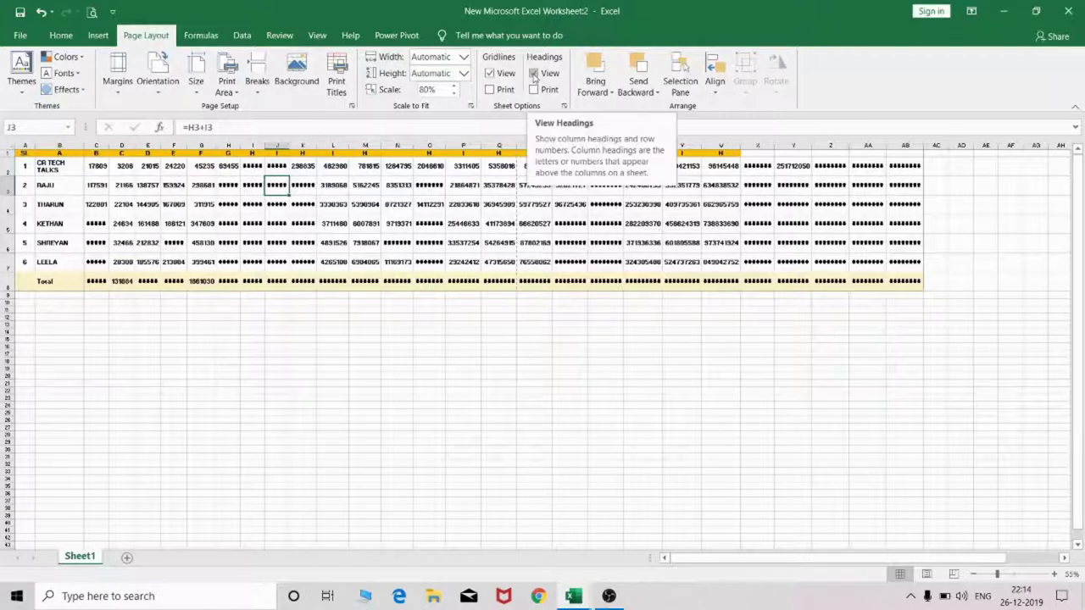
Step: Toggle heading display off and on, set row and column headings to print, and preview them
left_click(533, 74)
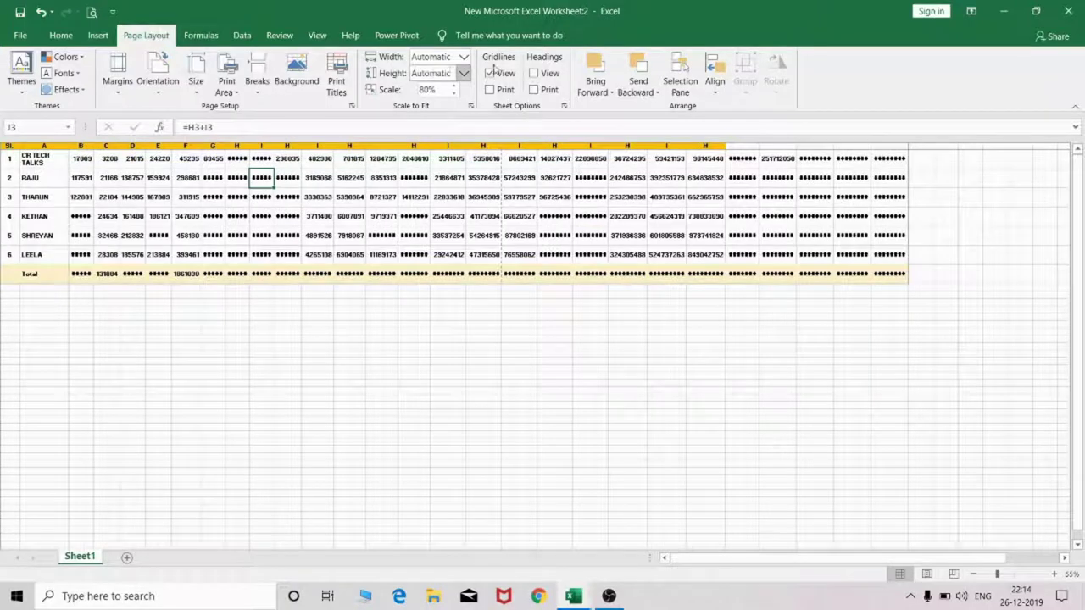
left_click(535, 74)
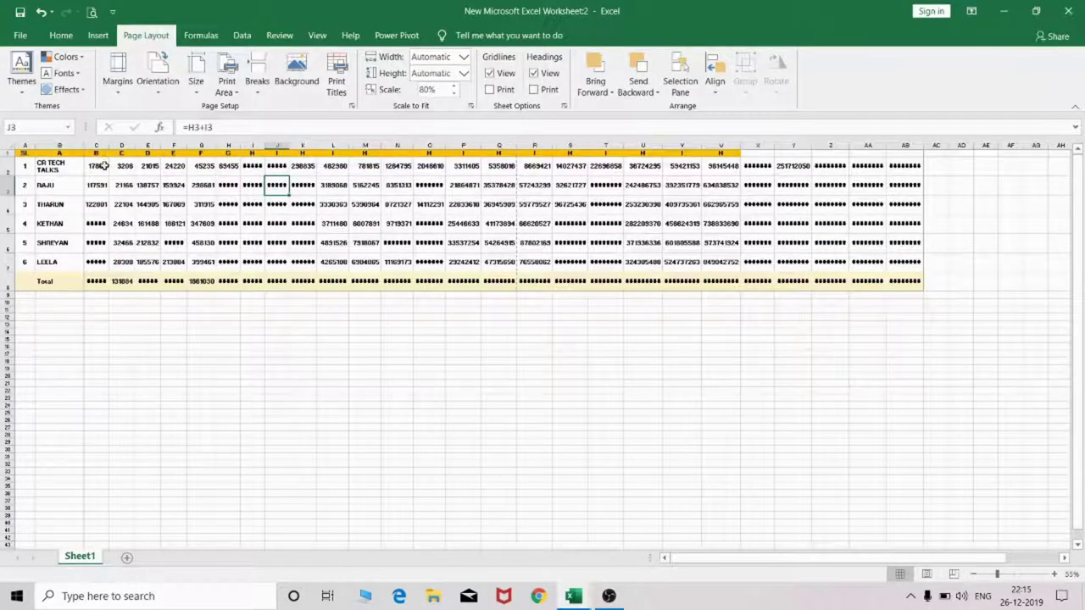
left_click(534, 90)
left_click(90, 12)
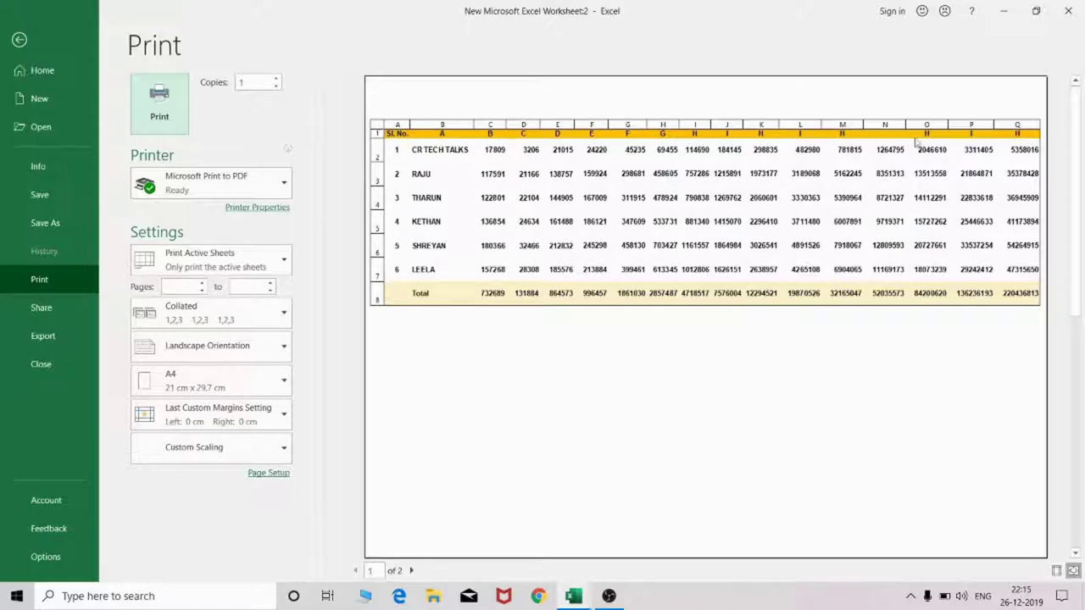
left_click(20, 40)
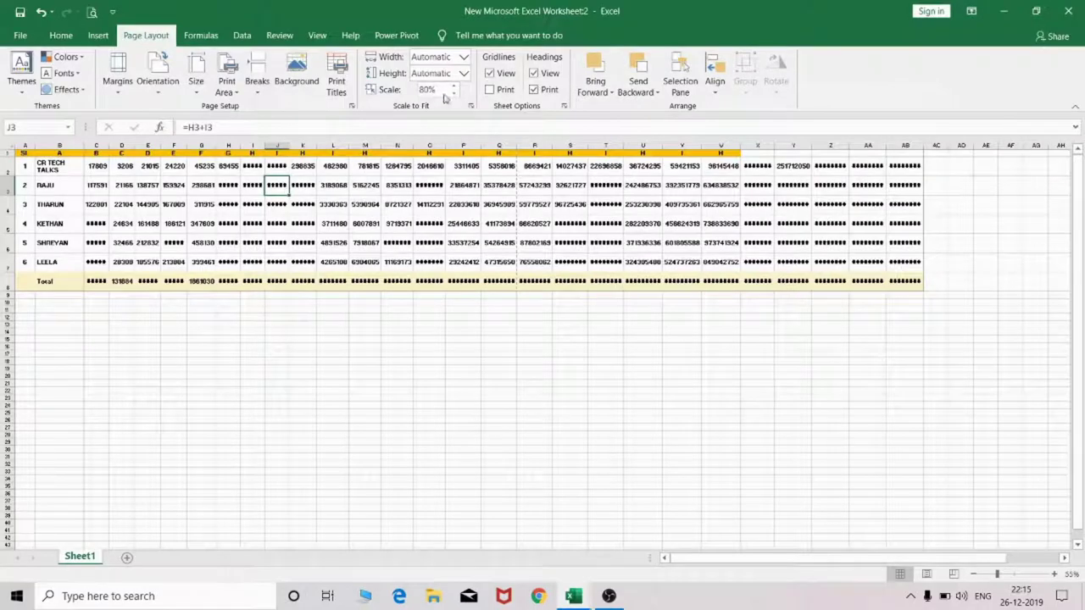
Step: Stop row and column headings from printing, then select and deselect the table A1:AB8
left_click(533, 90)
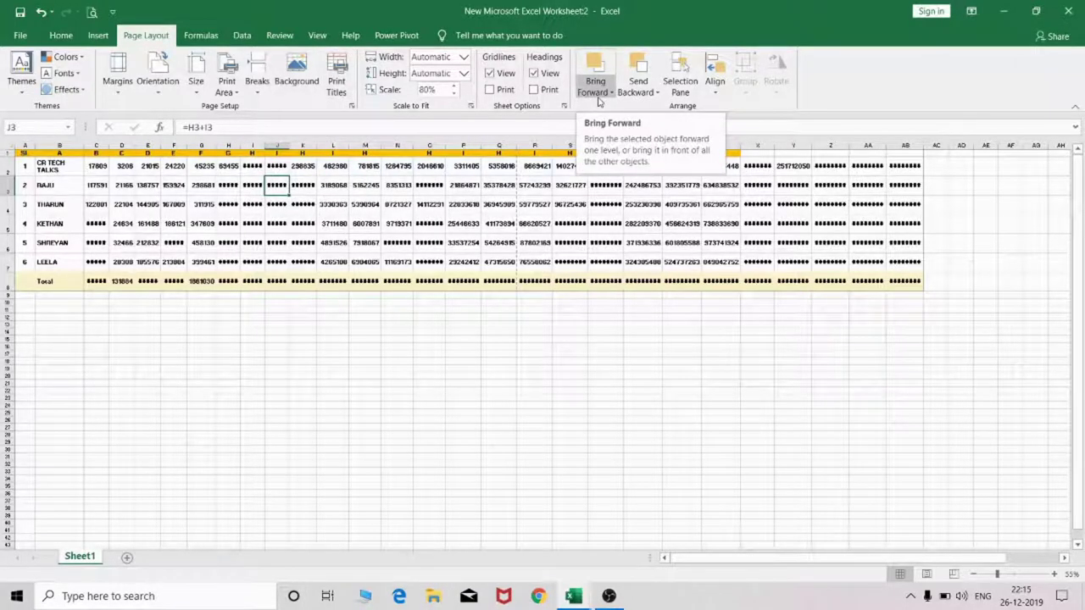
left_click(683, 204)
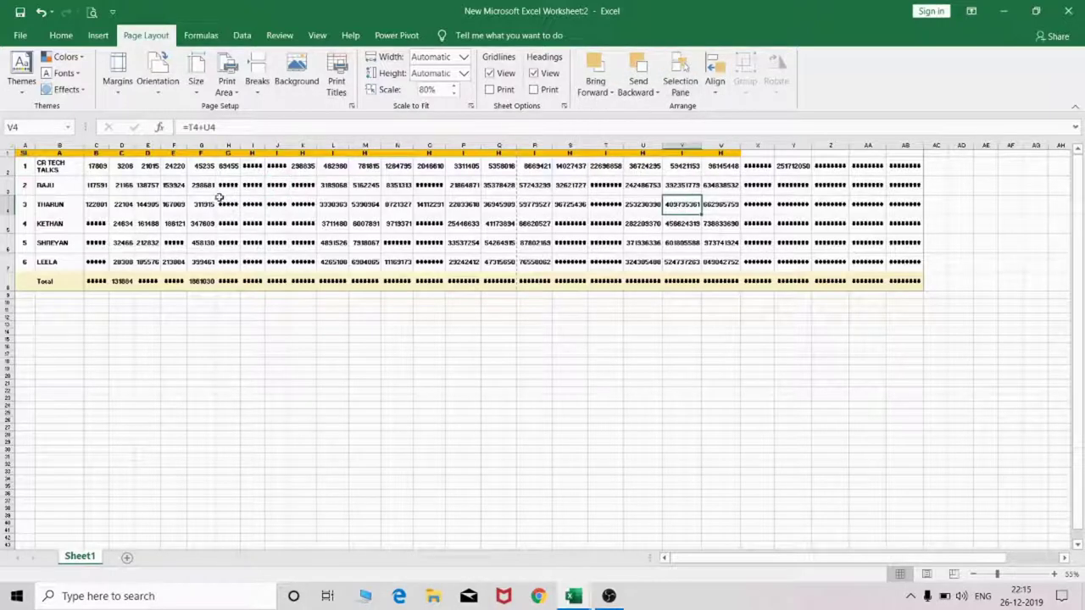
left_click(222, 188)
left_click_drag(21, 153, 910, 283)
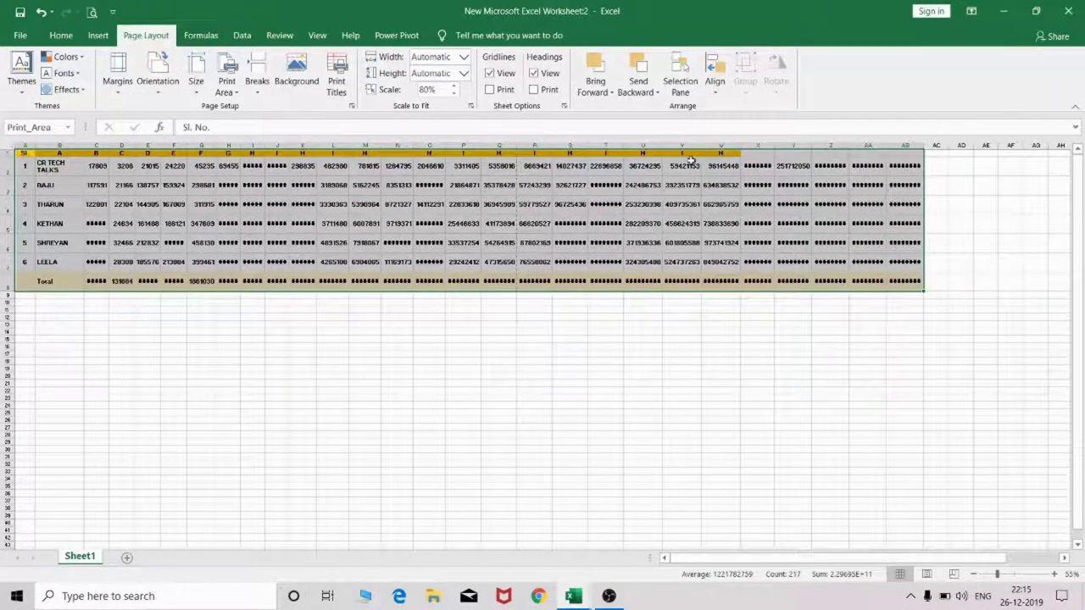
left_click(378, 221)
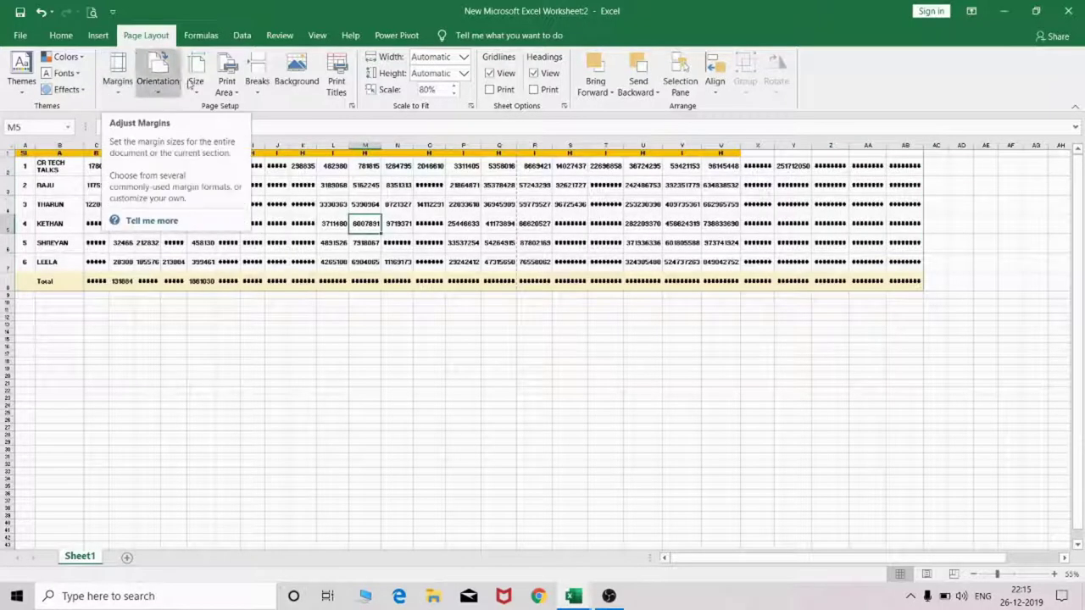